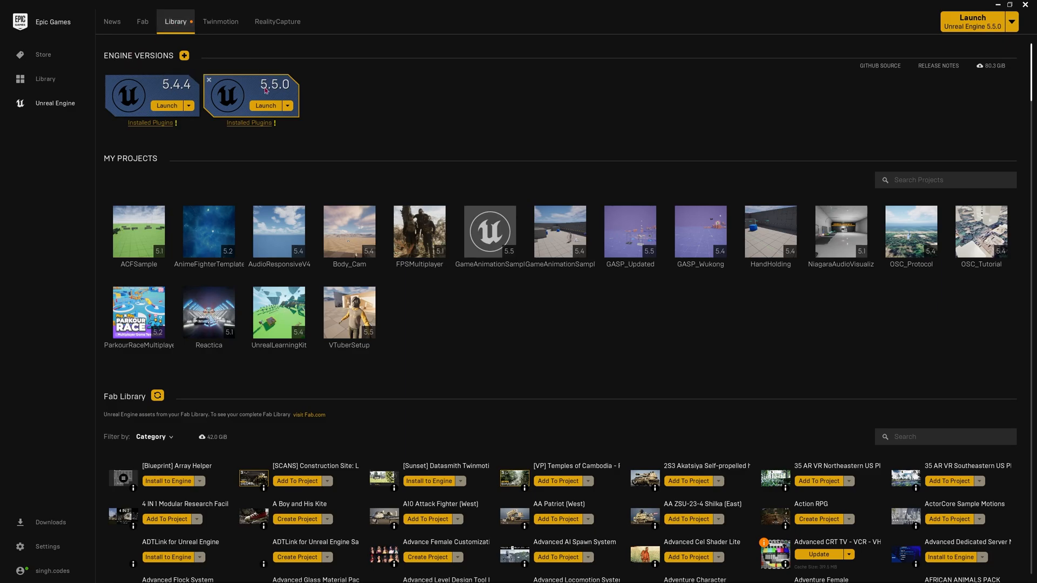
Check in the Unreal Engine 5.5.0 installation options whether the Android target platform is selected, and close them without changes
click(288, 107)
click(282, 120)
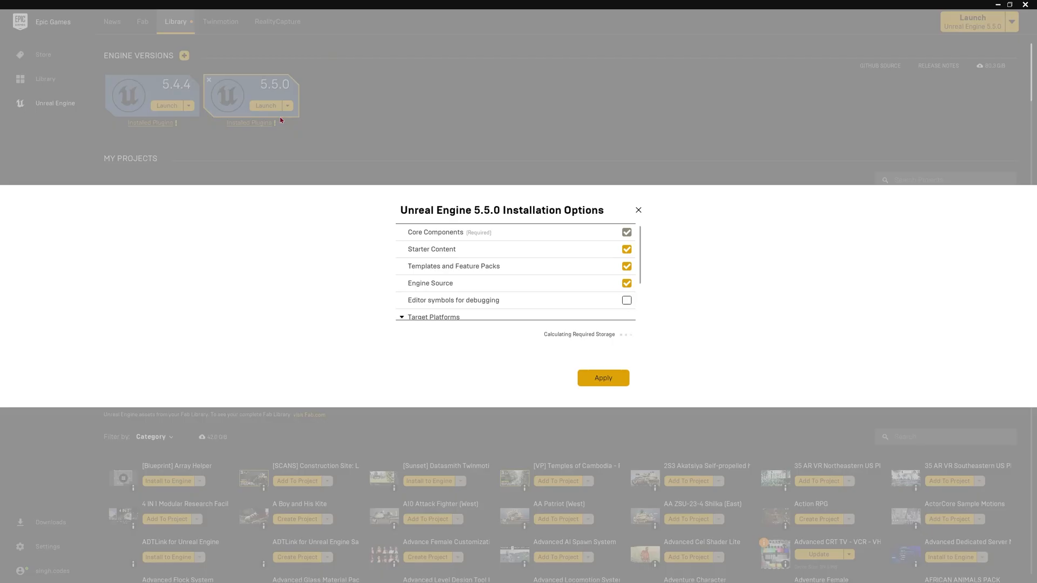
scroll(498, 271, down, 3)
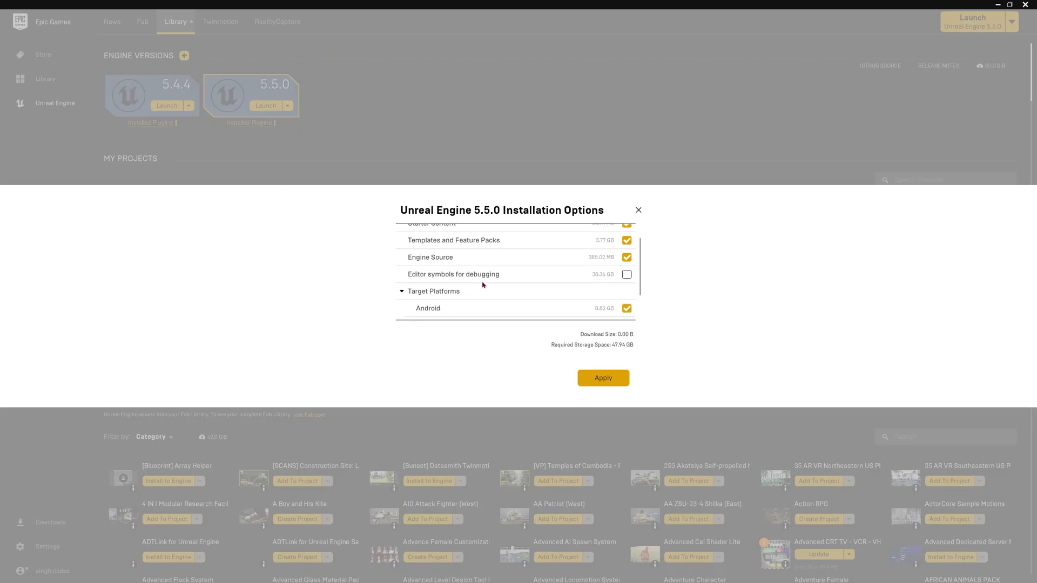
scroll(463, 278, down, 1)
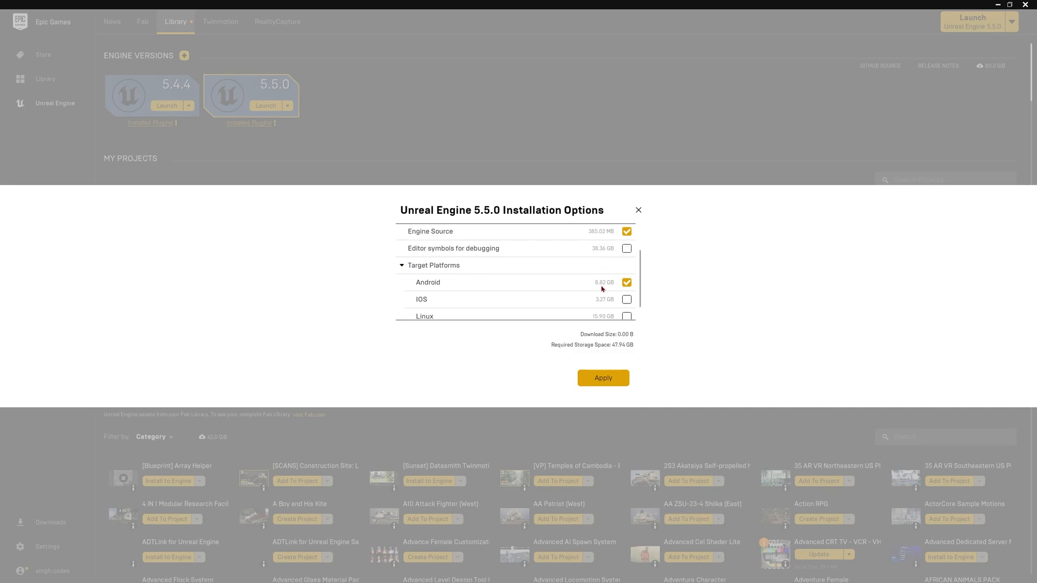
click(638, 211)
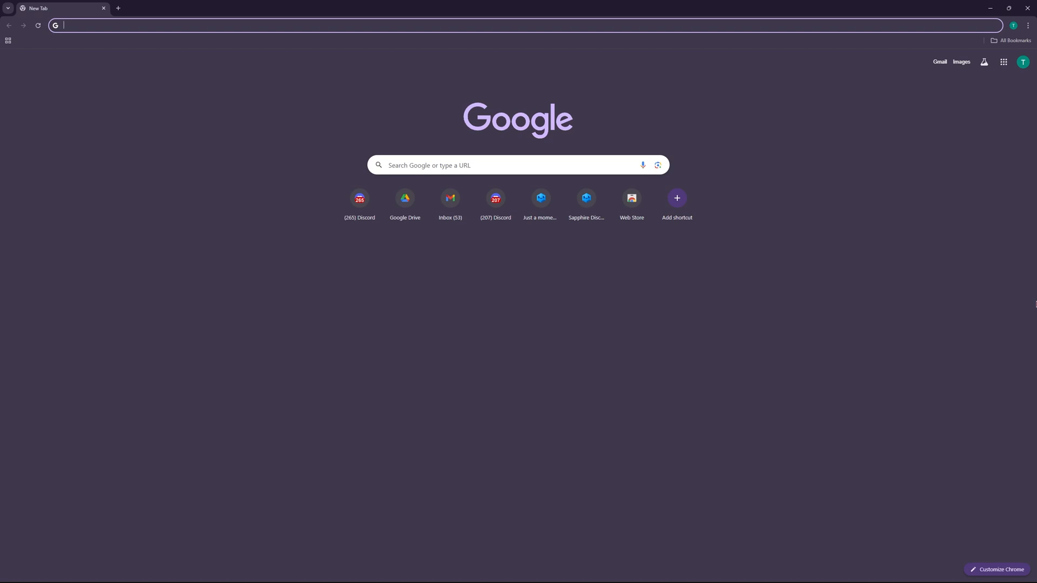
Search Google in the browser for "Unreal engine android sdk" and open the result "Setting Up Android SDK and NDK for Unreal"
text(Unreal engin)
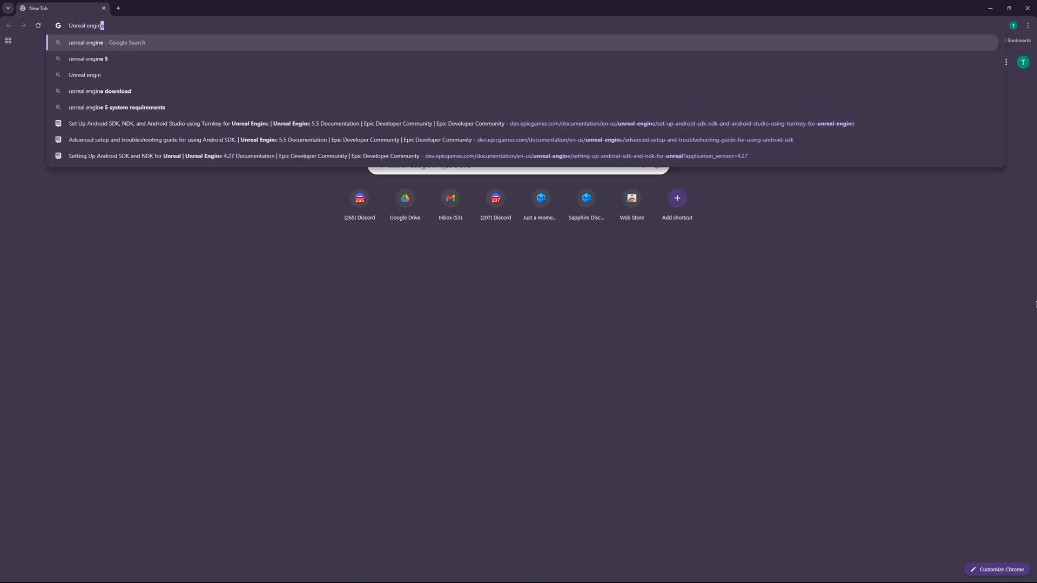
text(e android sdk)
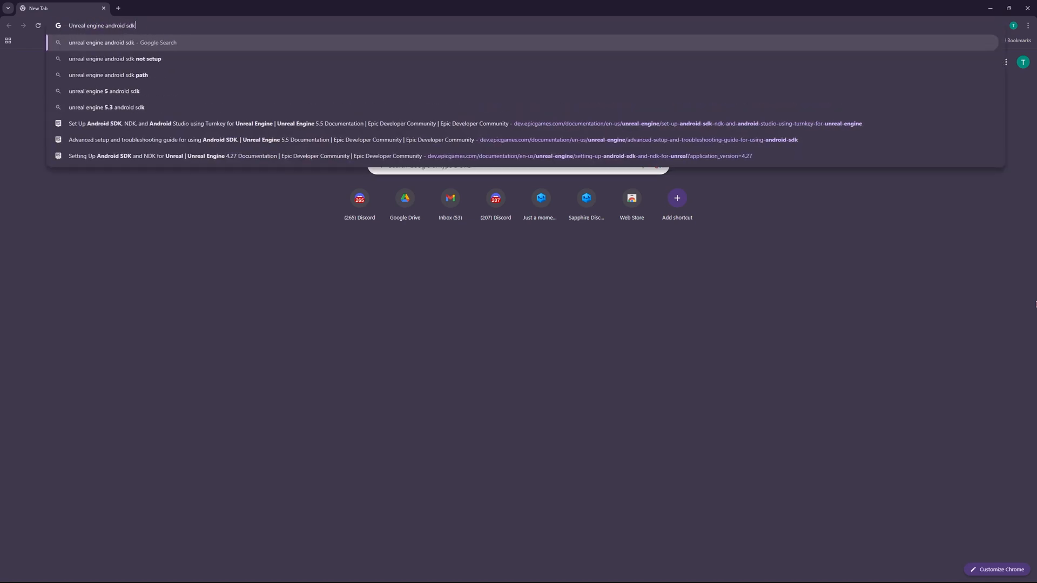
key(Return)
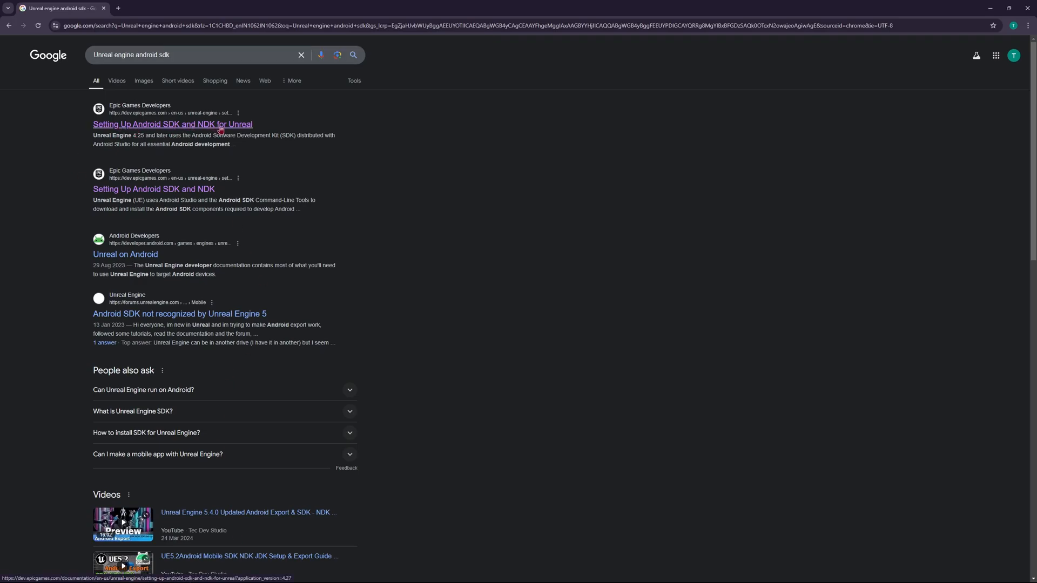
click(238, 130)
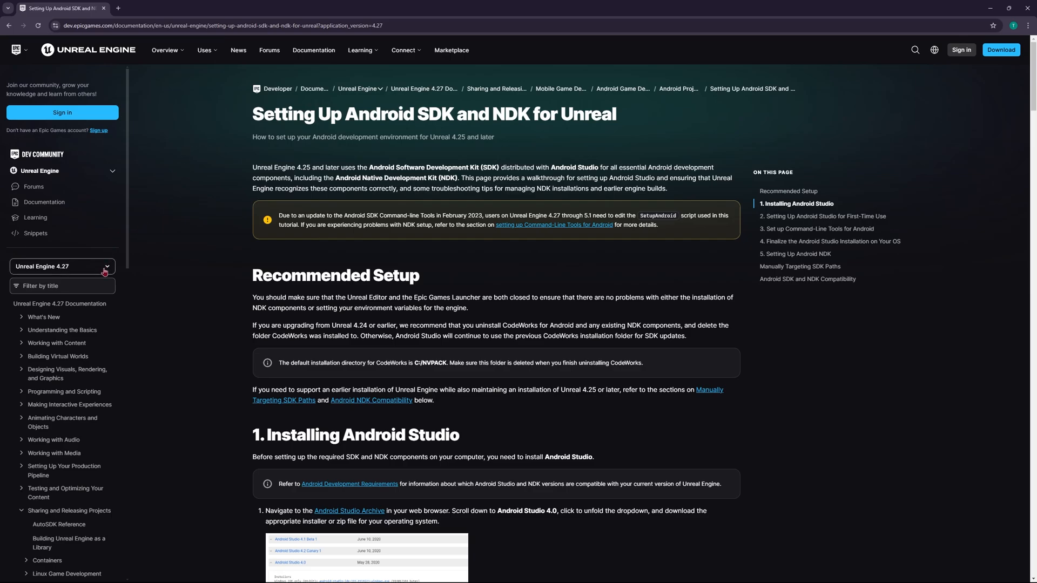
Switch the documentation to Unreal Engine 5.5 and open "Setting Up Android SDK and NDK" by filtering the titles for "android sdk"
click(62, 267)
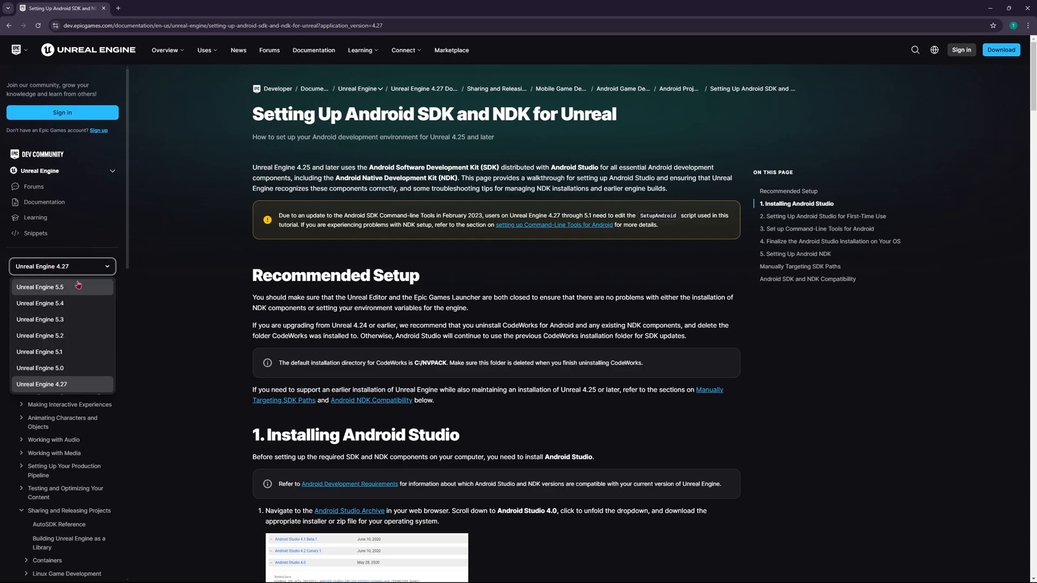
click(73, 288)
click(76, 288)
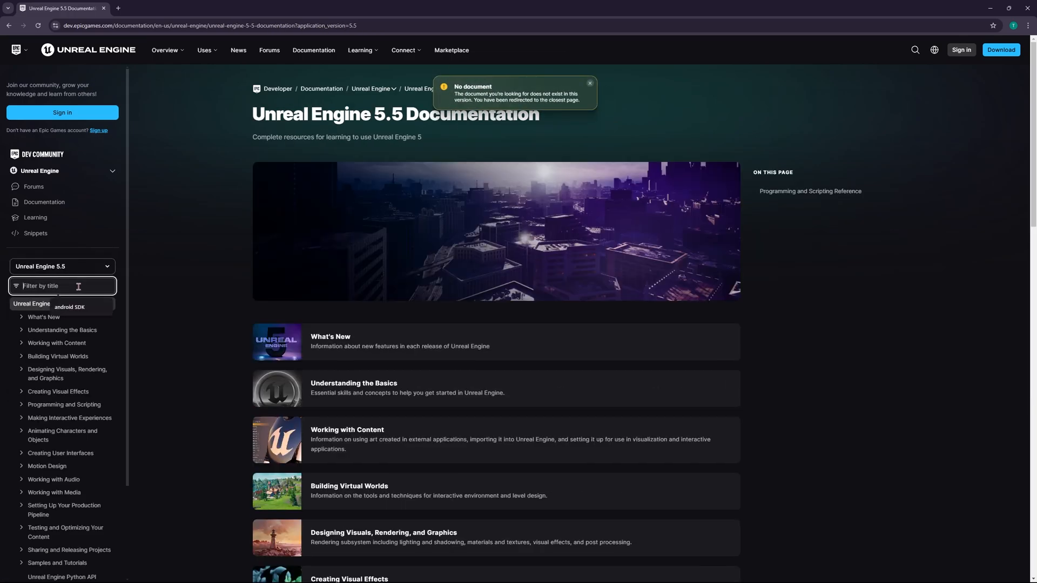
text(android)
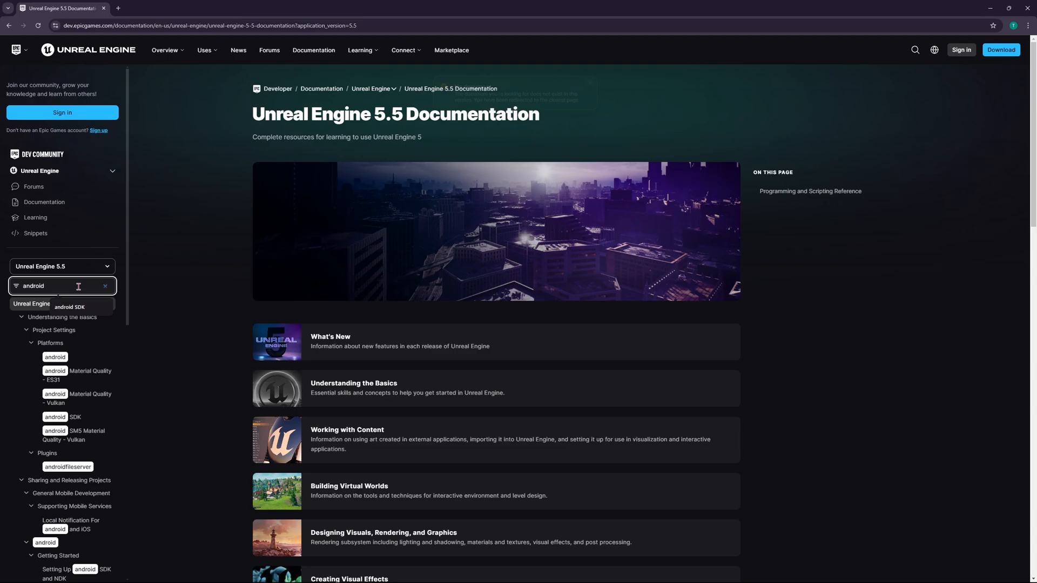
click(181, 307)
click(82, 290)
click(159, 363)
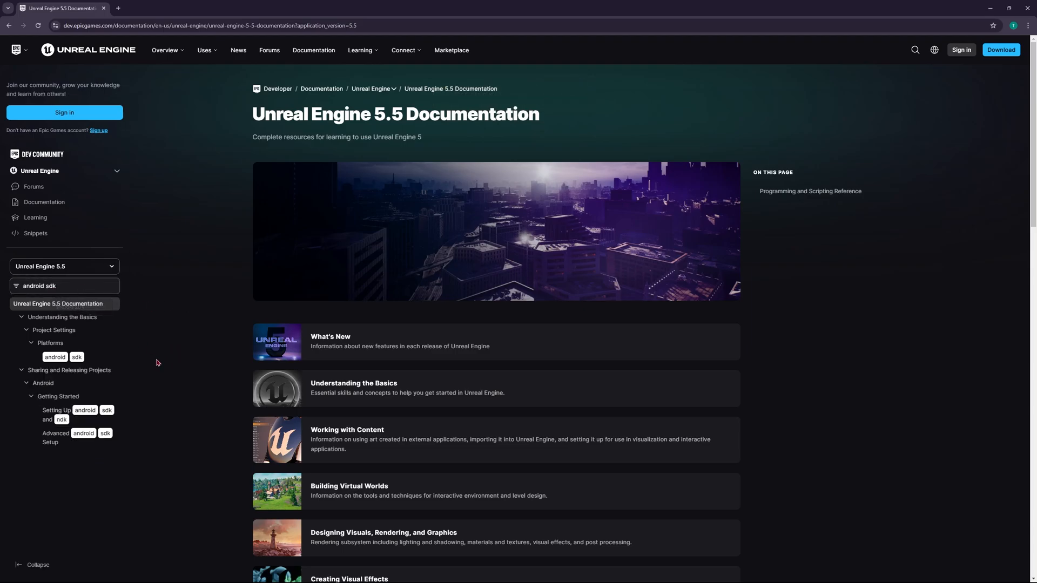
click(61, 416)
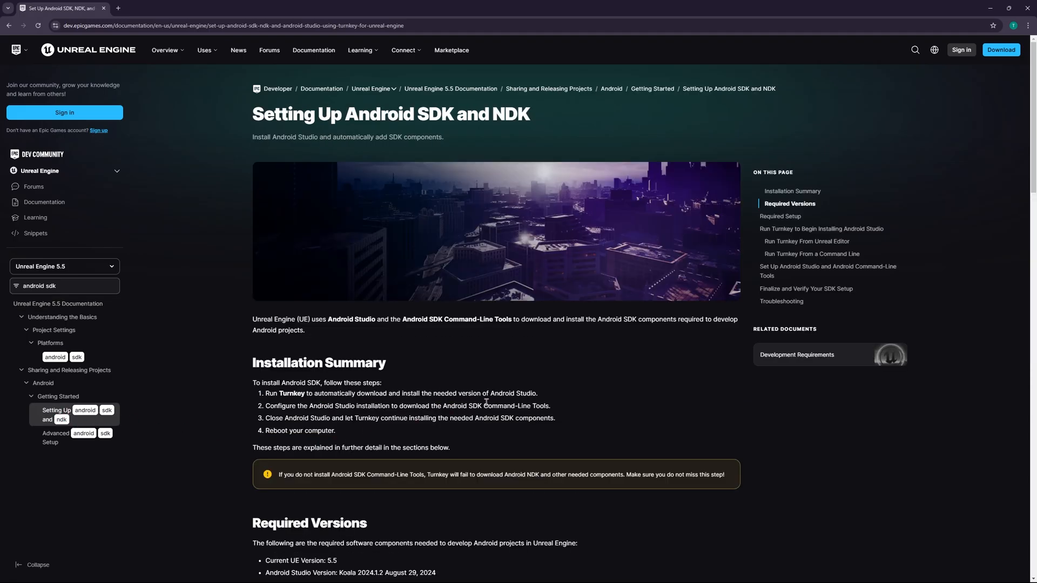
Read the Required Versions section for the Android Studio, SDK, NDK, build-tools and Java versions that Unreal Engine 5.5 needs
scroll(545, 405, down, 6)
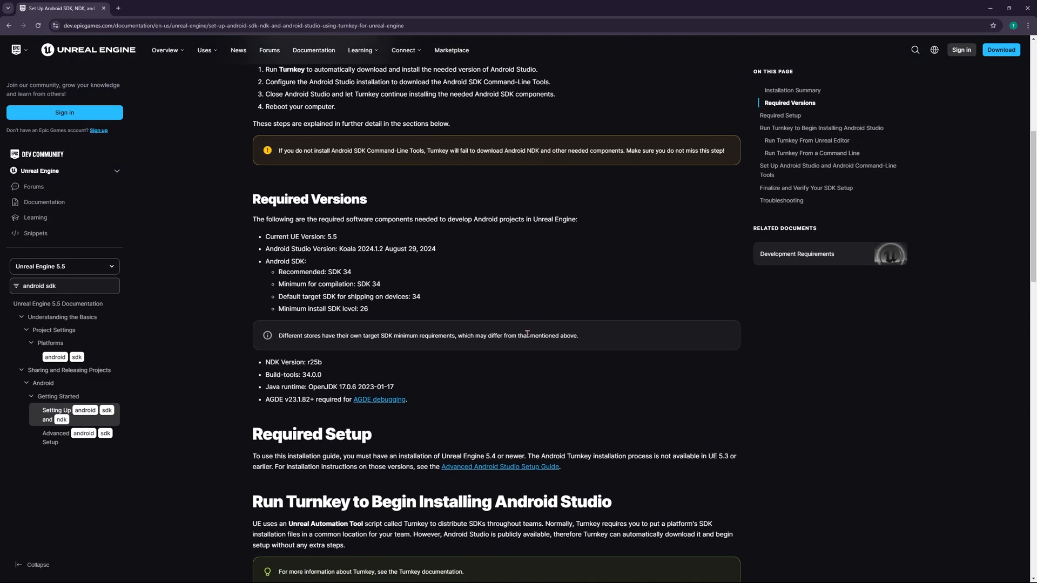
drag(254, 198, 399, 204)
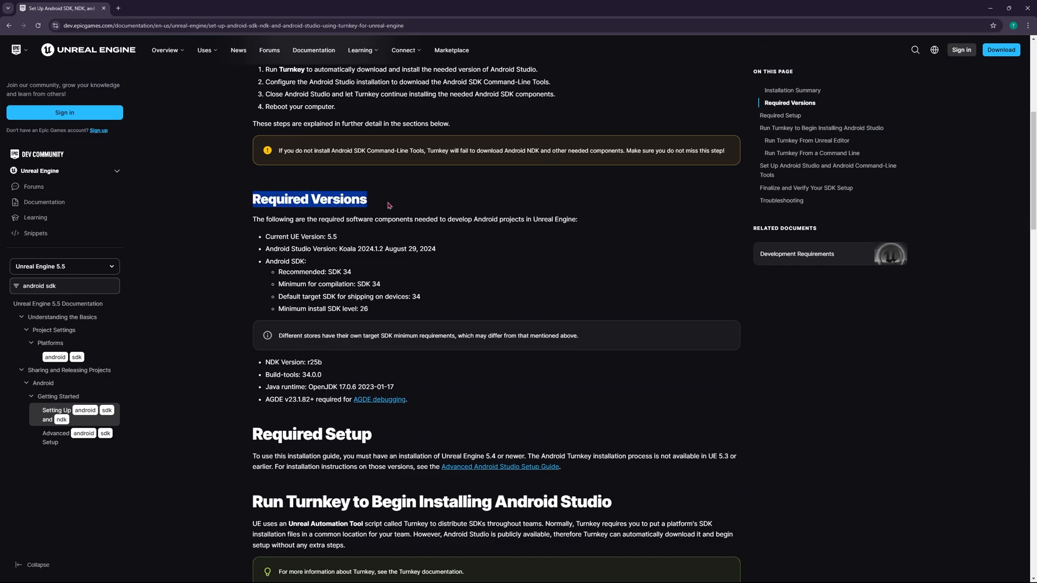
drag(342, 238, 323, 237)
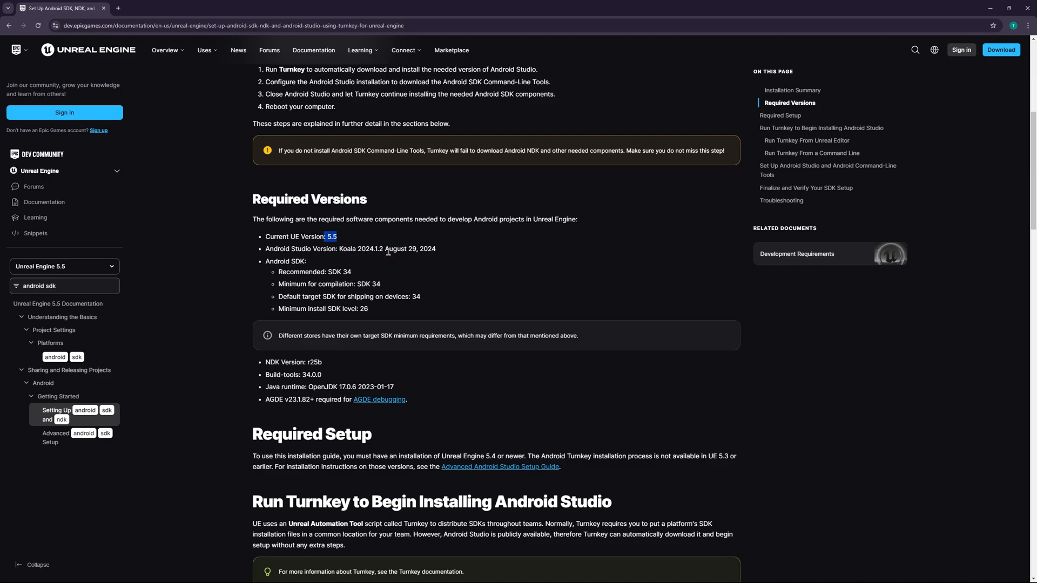
drag(463, 256, 358, 249)
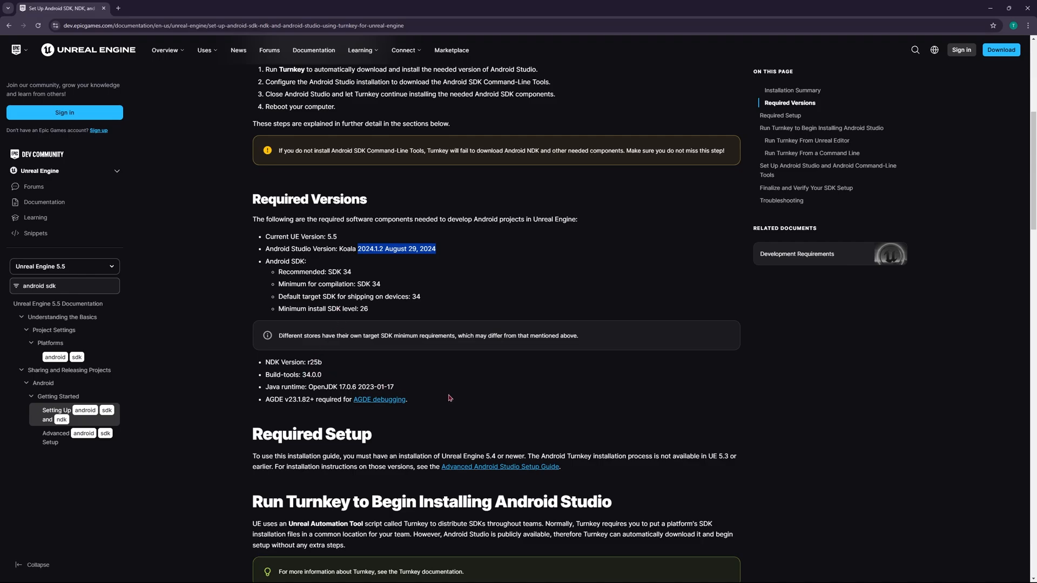
drag(416, 386, 287, 298)
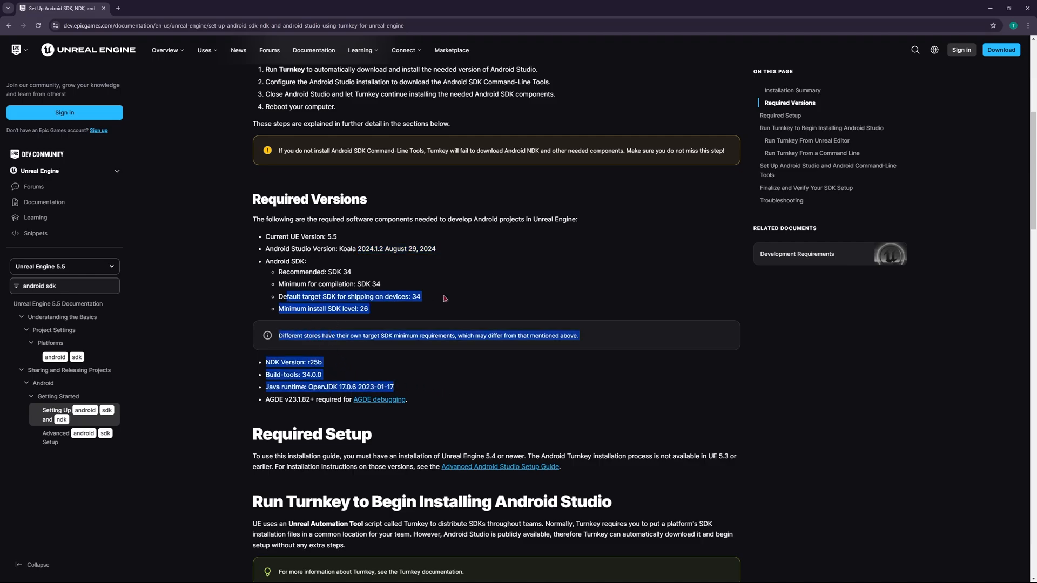
click(445, 299)
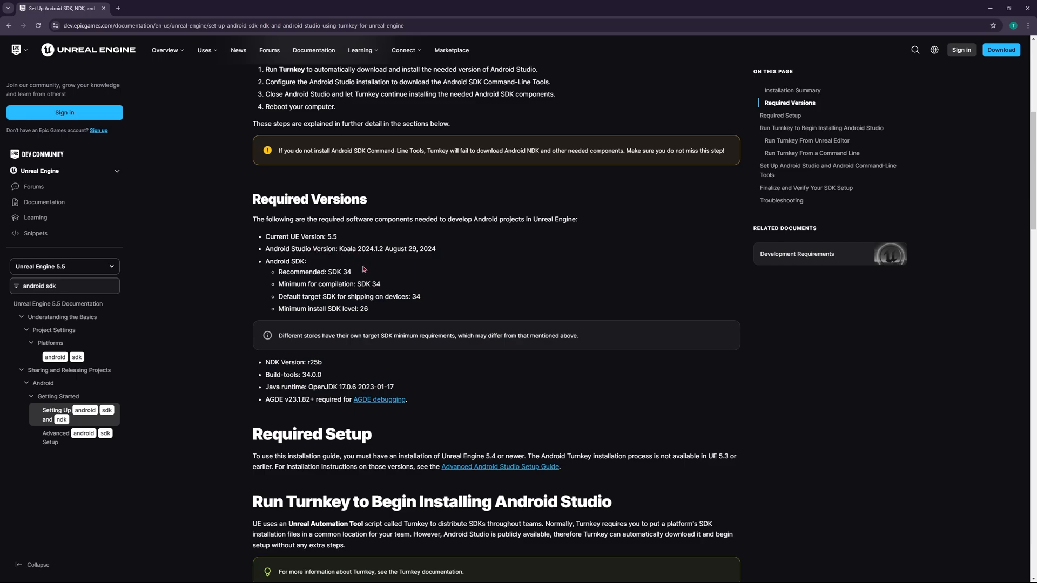
Open the Android Studio Archive through the Advanced Android Studio Setup Guide and agree to the archive's terms and conditions
scroll(471, 472, down, 2)
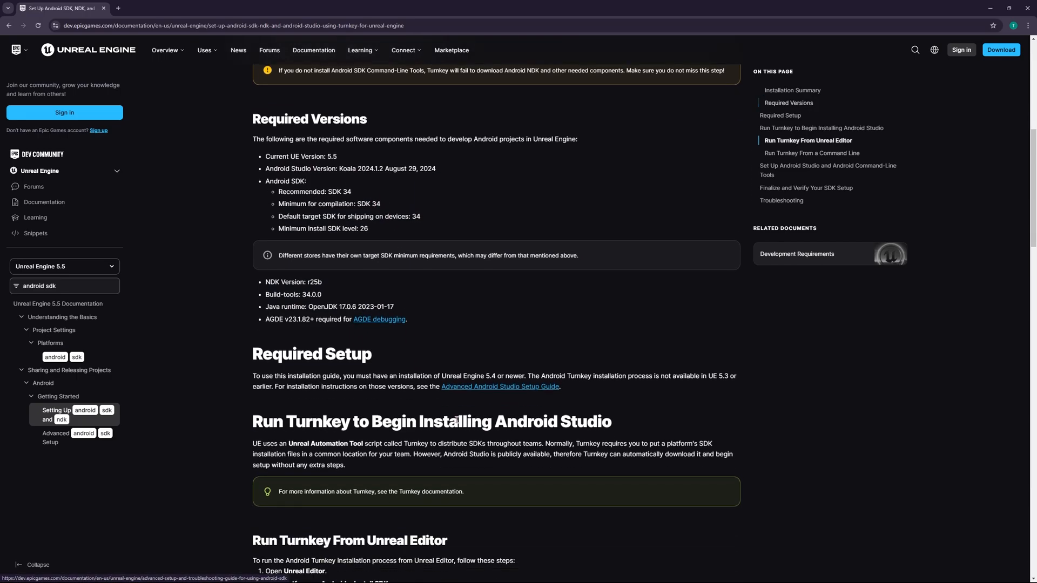
middle_click(471, 387)
click(171, 9)
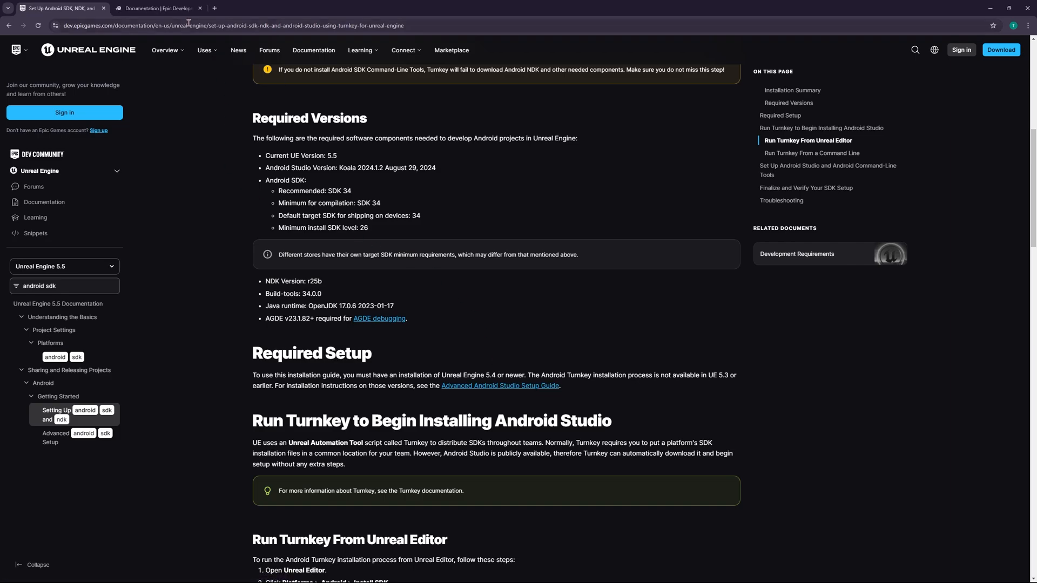
scroll(392, 345, down, 4)
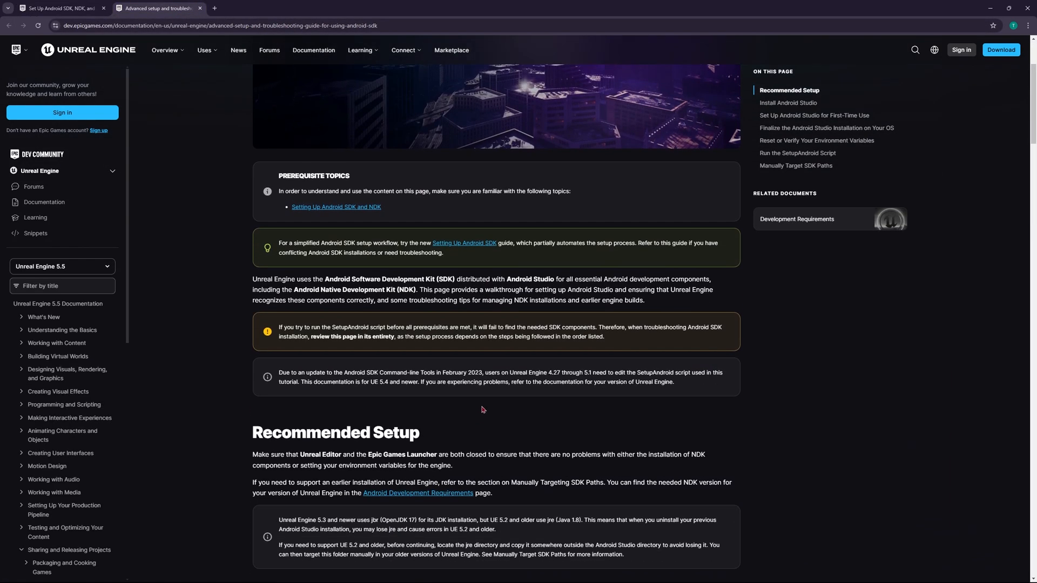
scroll(392, 346, down, 4)
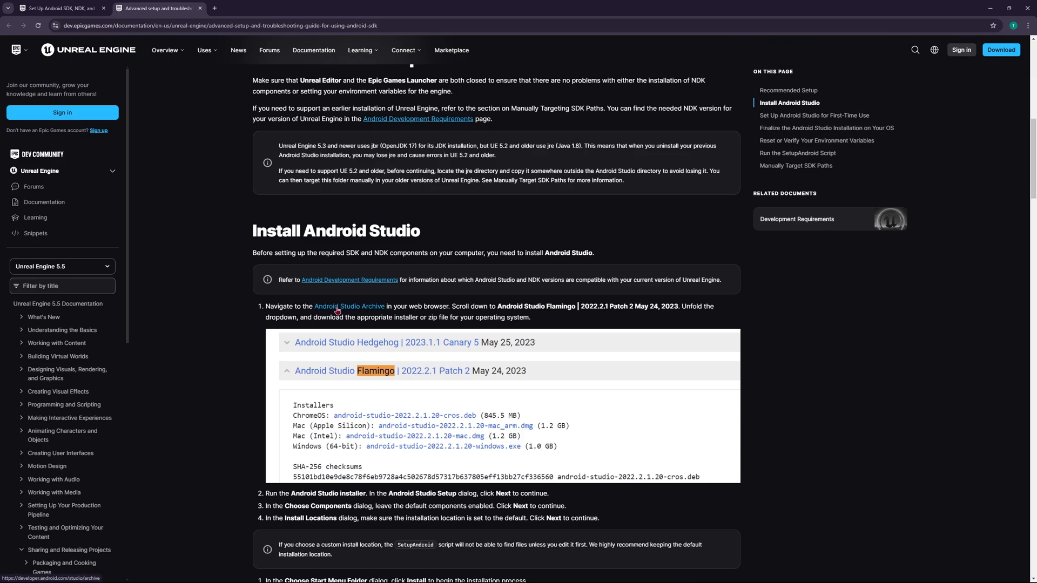
click(337, 310)
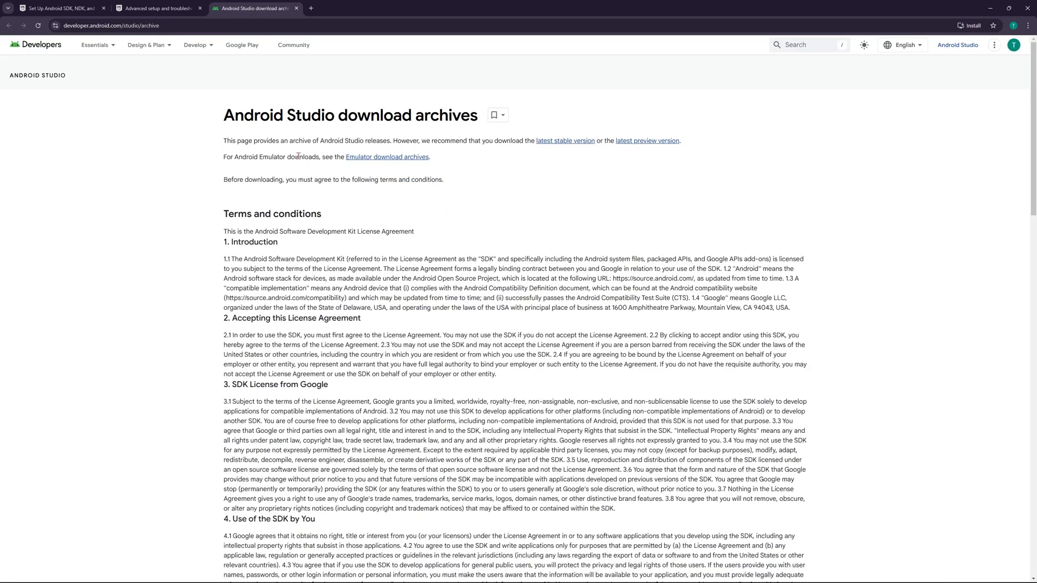
scroll(162, 258, down, 20)
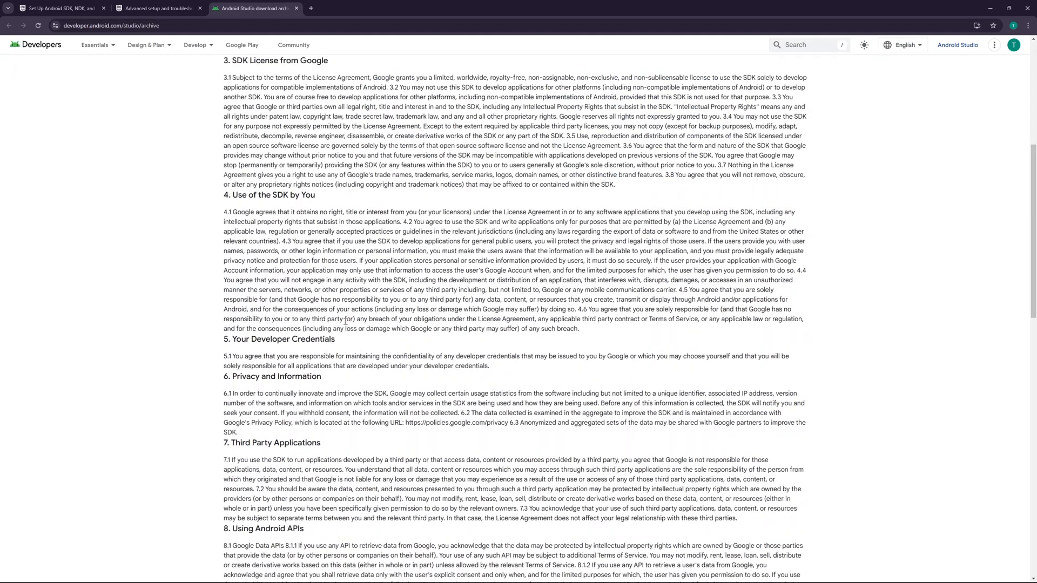
click(266, 276)
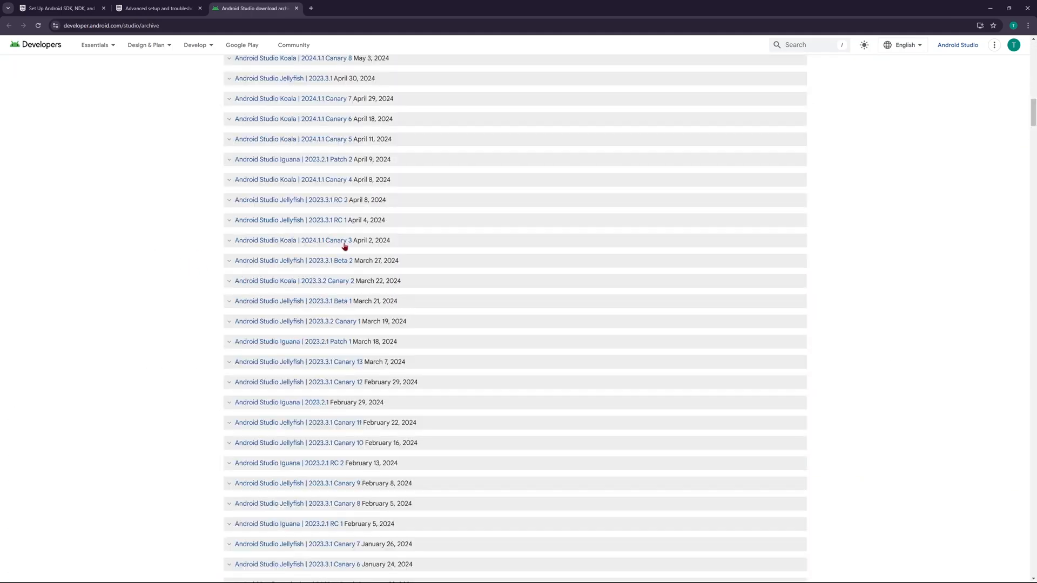
Copy the required Android Studio release date, August 29, 2024, from the Required Versions list of the Android SDK setup page
click(77, 8)
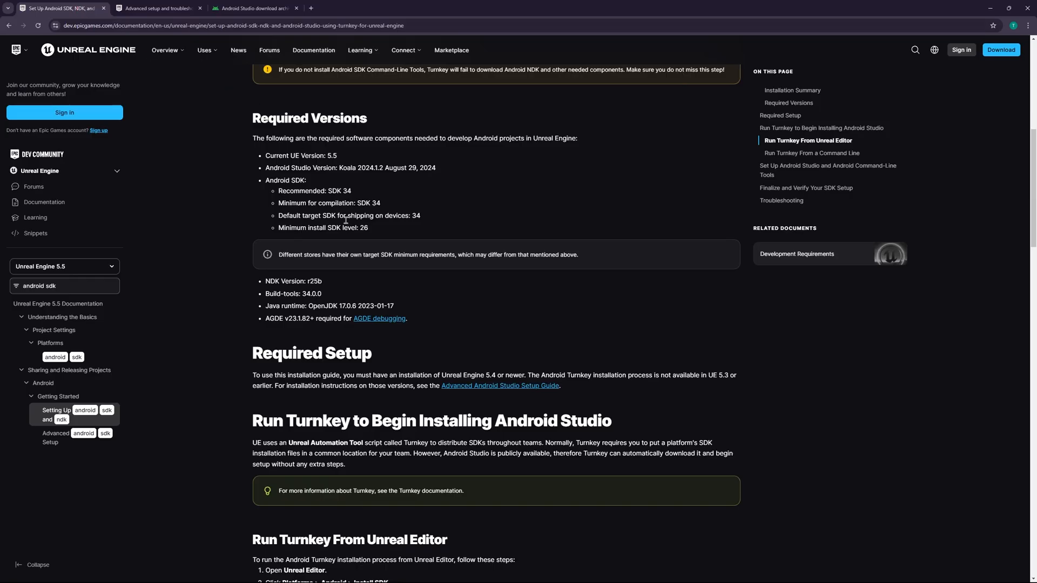
drag(436, 168, 385, 166)
key(ctrl+c)
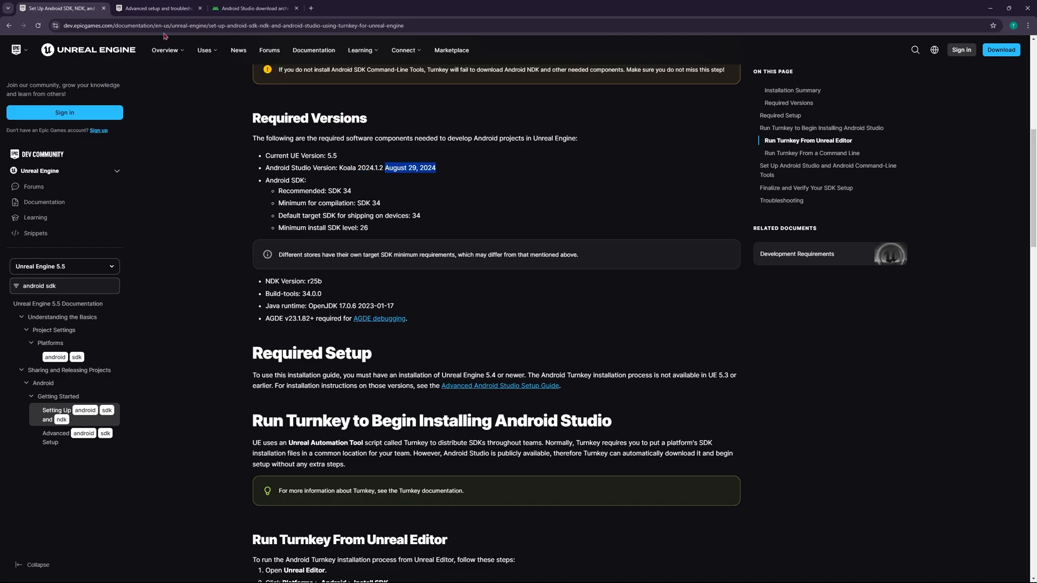
Find the August 29, 2024 Koala Feature Drop release in the archive and download its Windows 64-bit installer, android-studio-2024.1.2.12-windows.exe
click(227, 9)
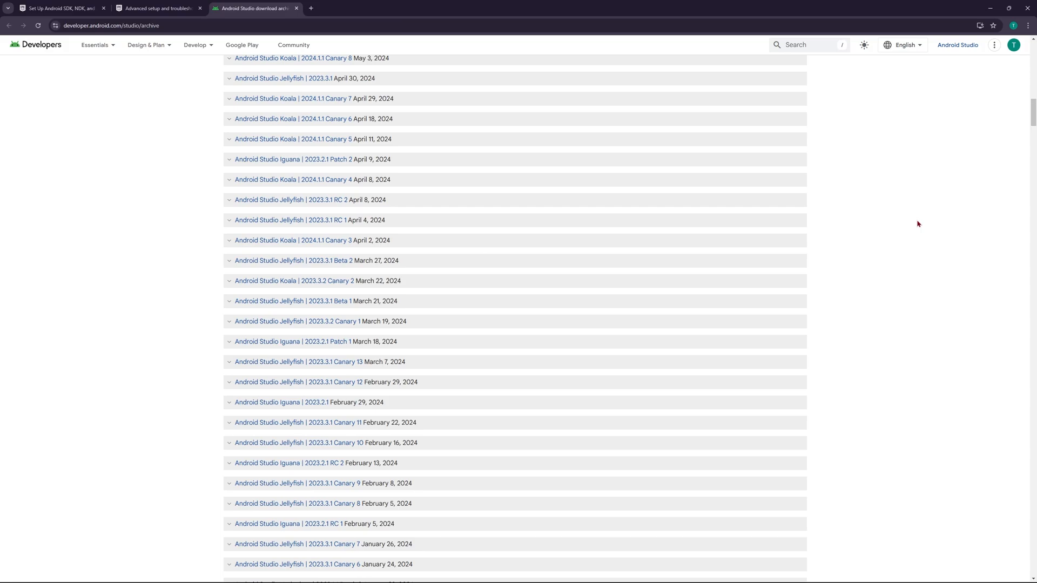
key(ctrl+f)
key(ctrl+v)
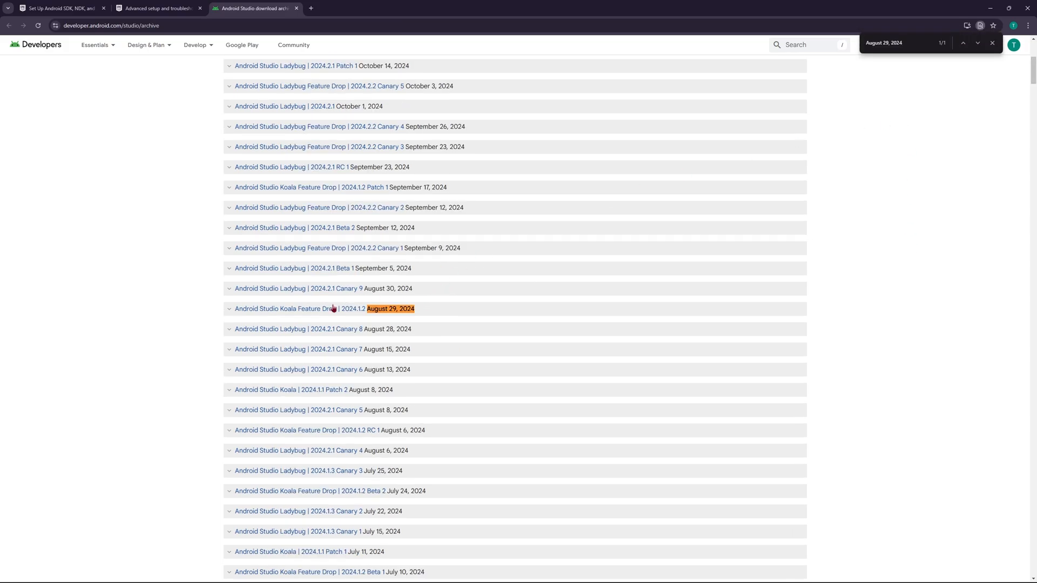
click(334, 312)
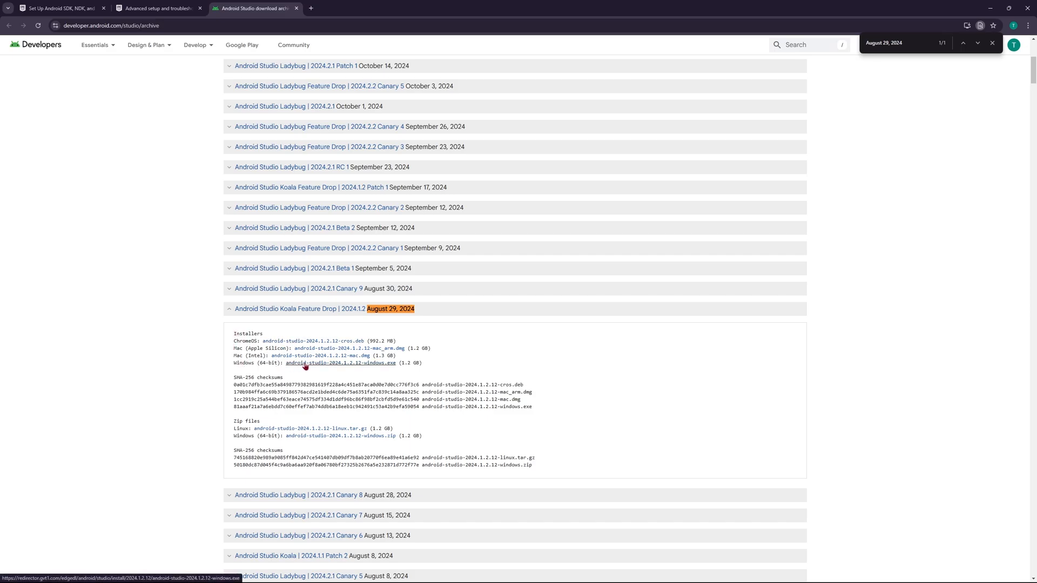
click(359, 358)
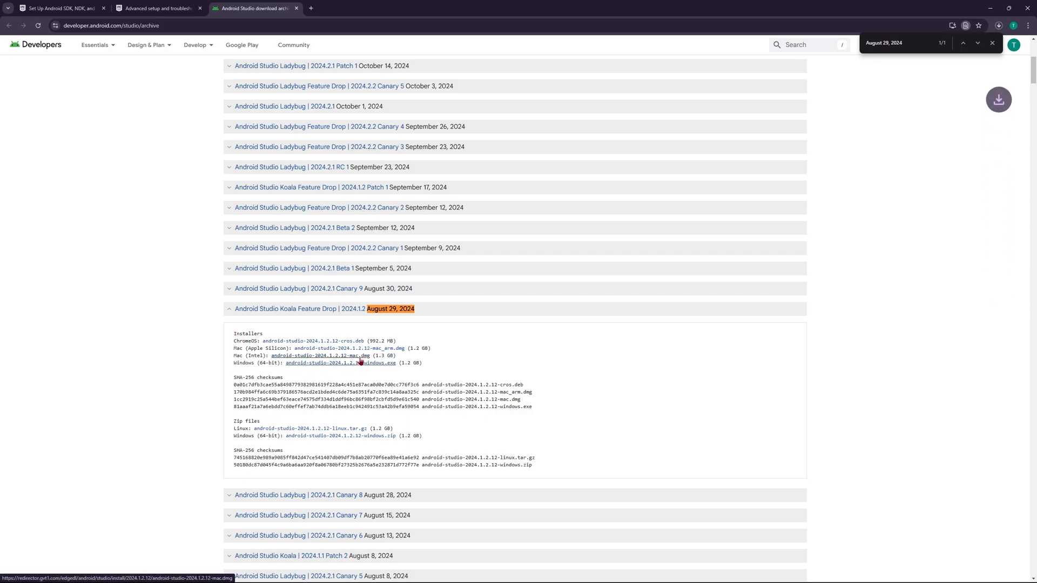
Run the downloaded installer and install Android Studio with the Android Virtual Device component in C:\Program Files\Android\Android Studio
click(1000, 26)
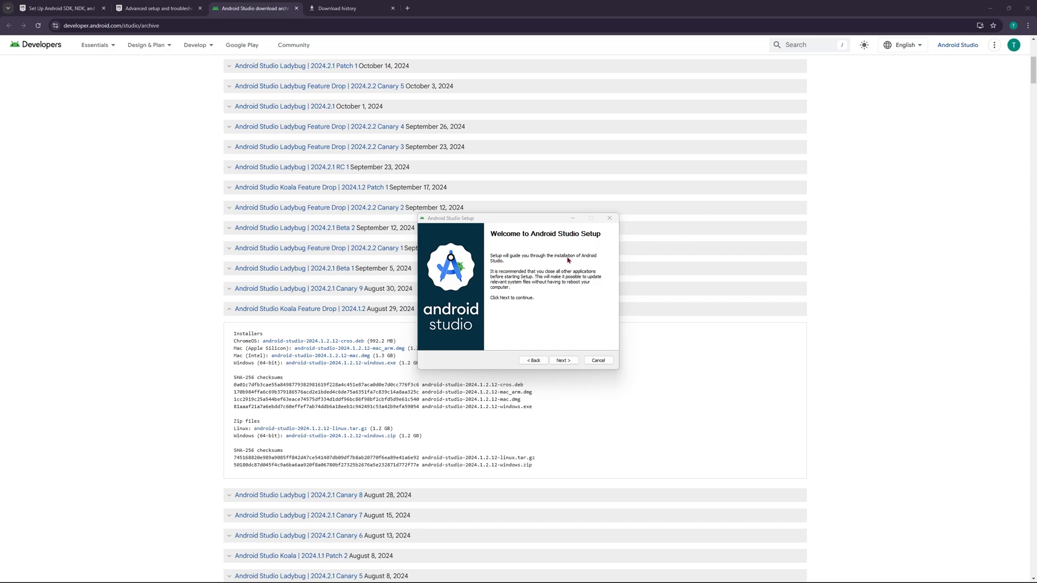
click(563, 361)
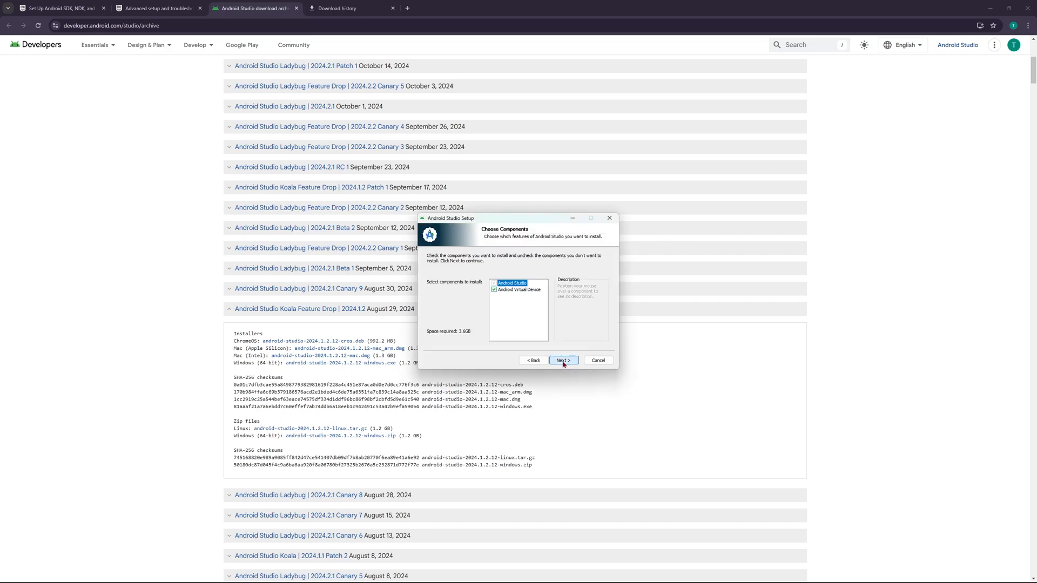
click(563, 361)
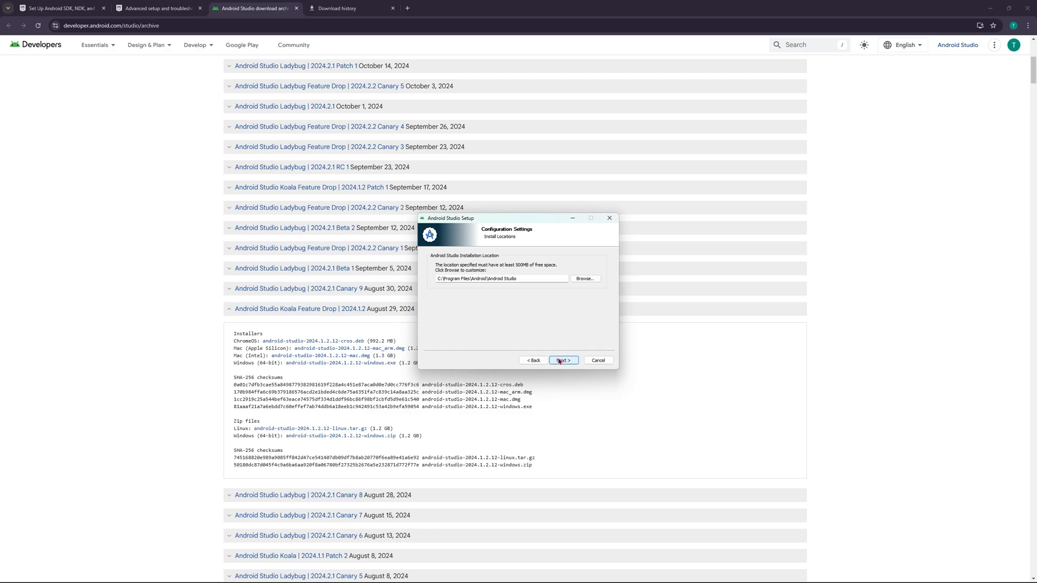
click(562, 360)
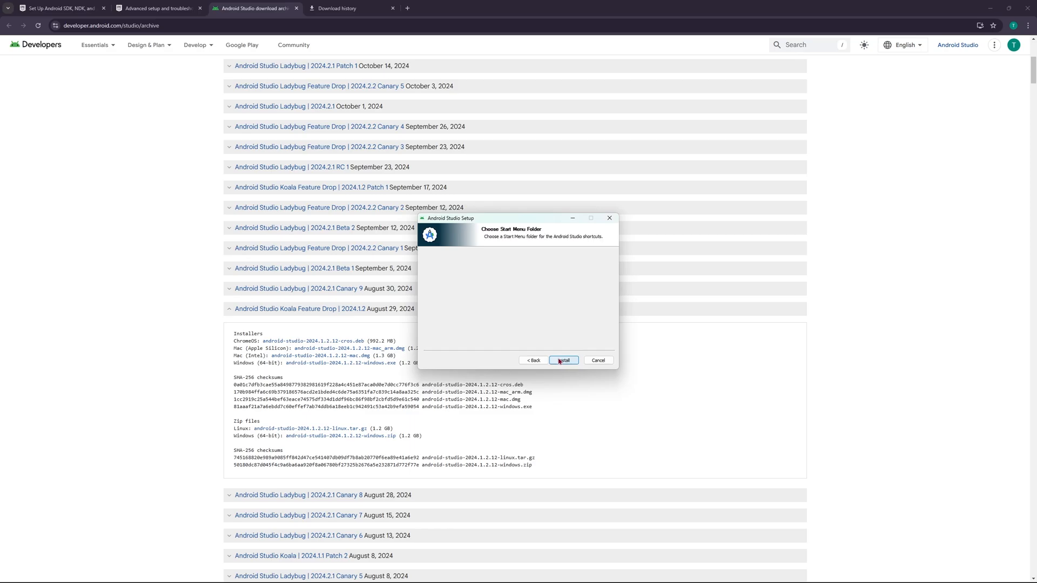
click(563, 360)
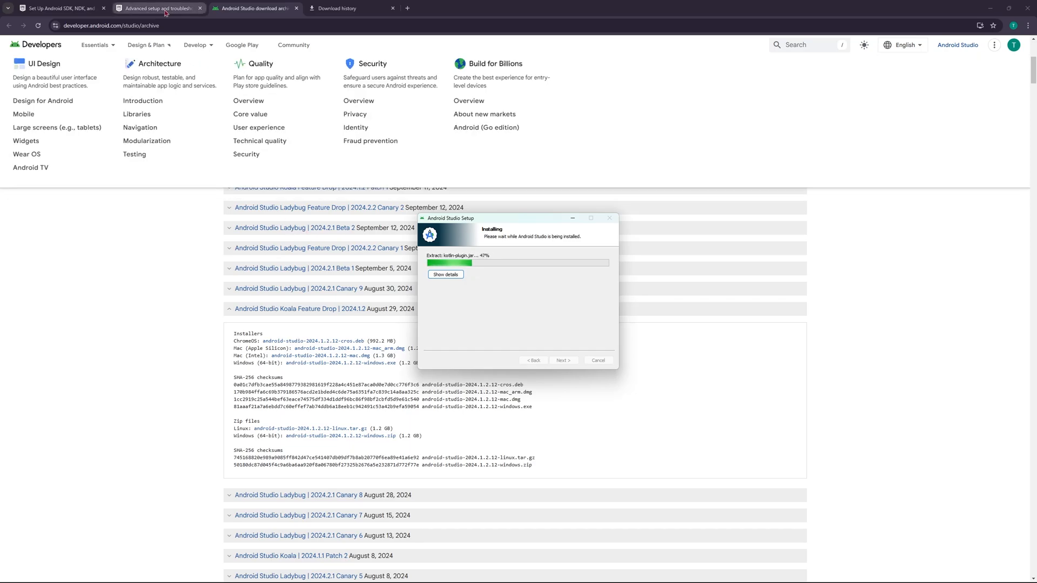
Review the required Unreal Engine version during installation, and finish the Android Studio setup with Start Android Studio enabled
click(76, 9)
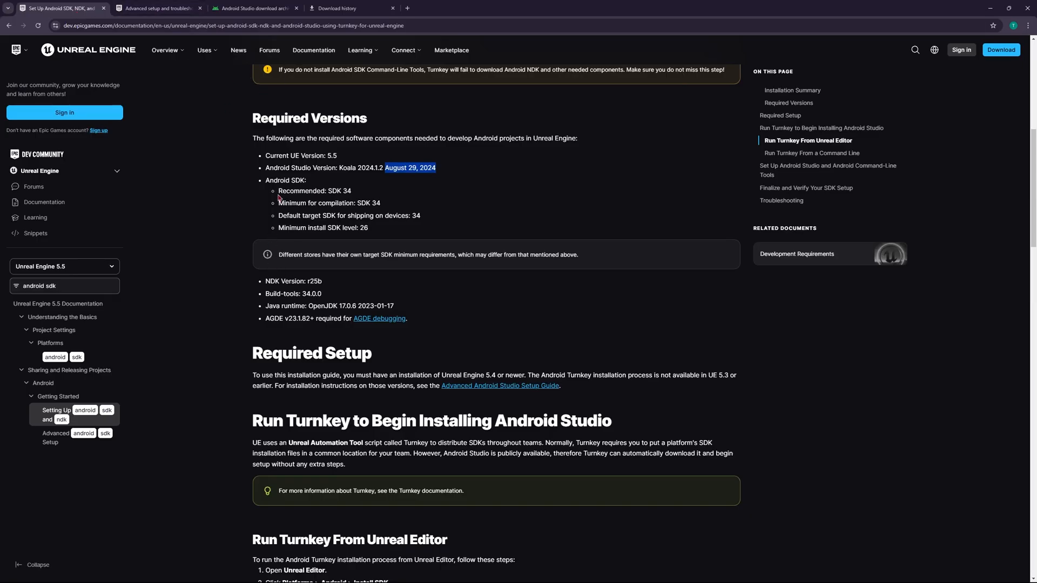
drag(335, 156, 320, 156)
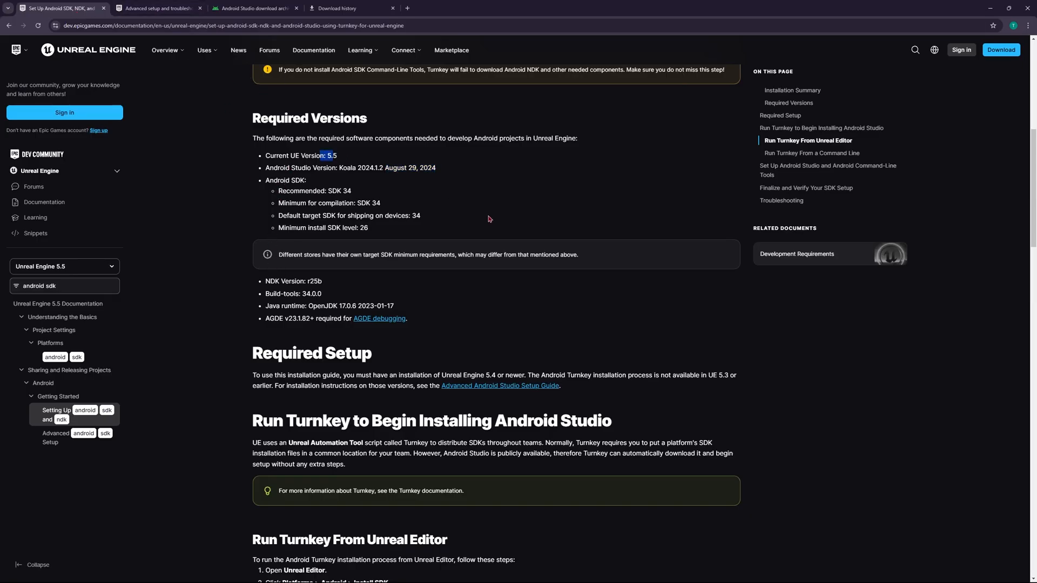
click(706, 574)
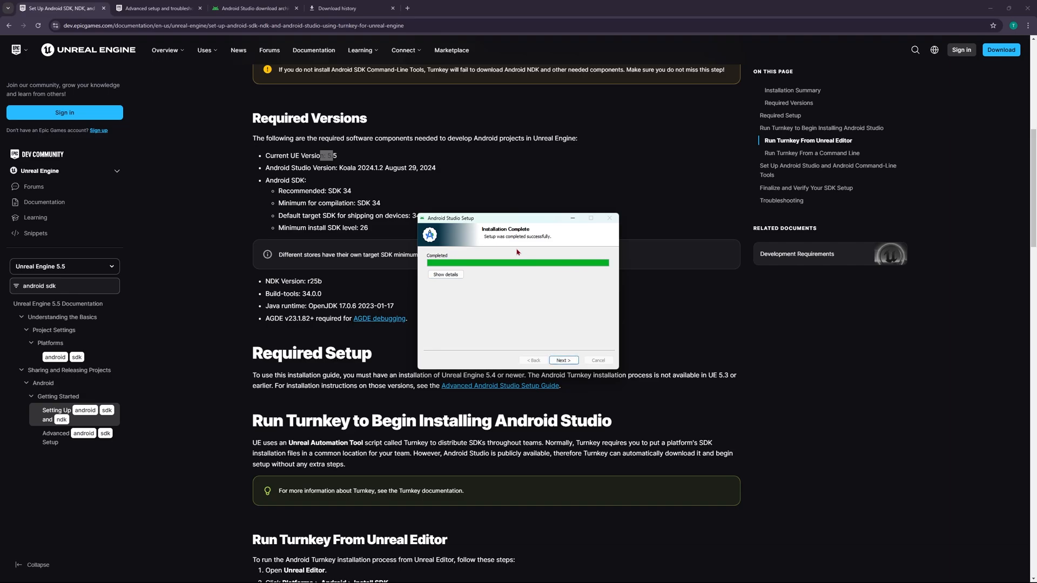
click(563, 360)
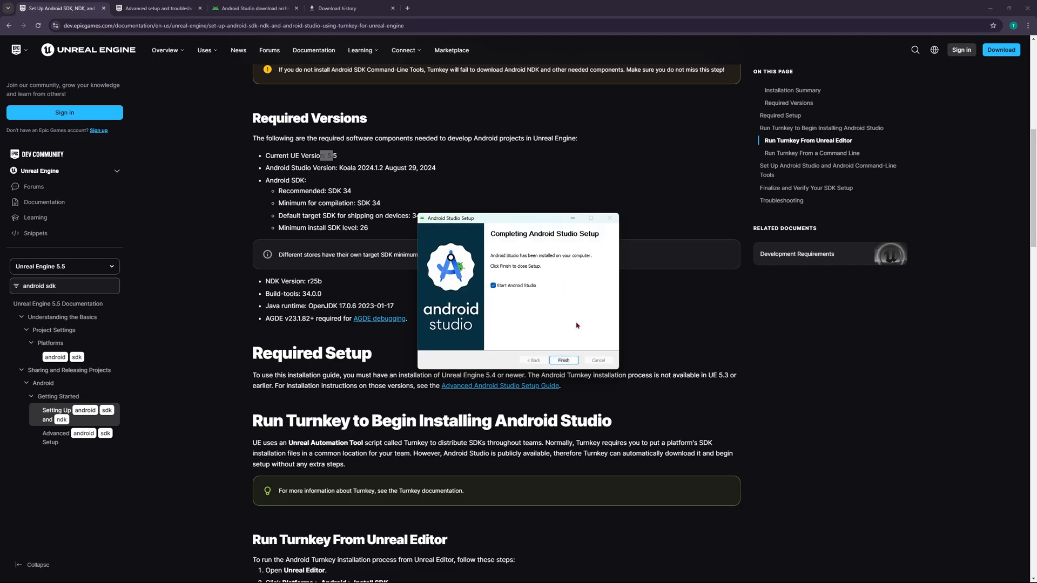
click(563, 361)
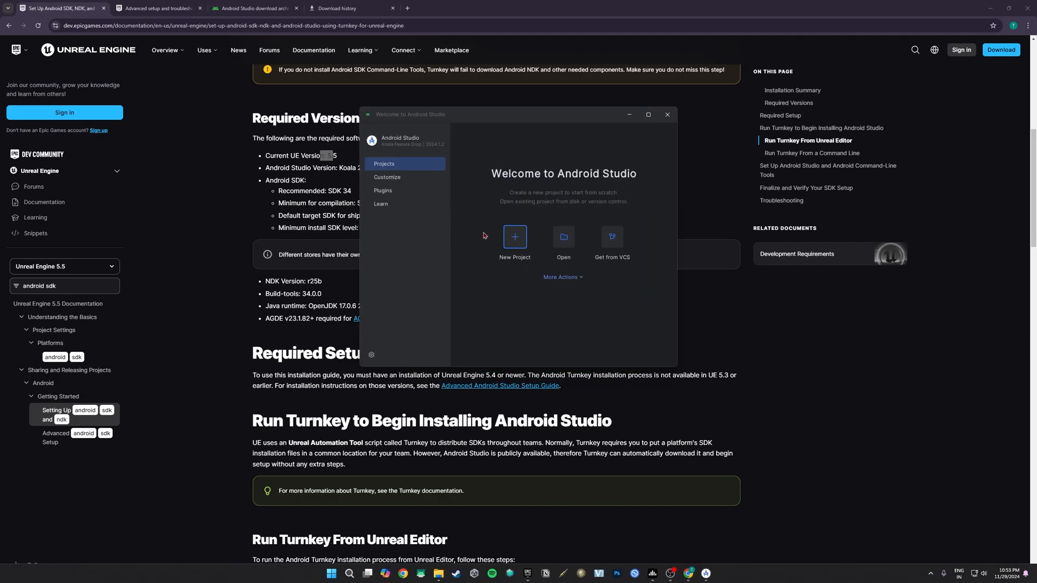
Open the SDK Manager from the Android Studio welcome window and keep the Android 14.0 ("UpsideDownCake") API level 34 platform selected
drag(454, 118, 463, 138)
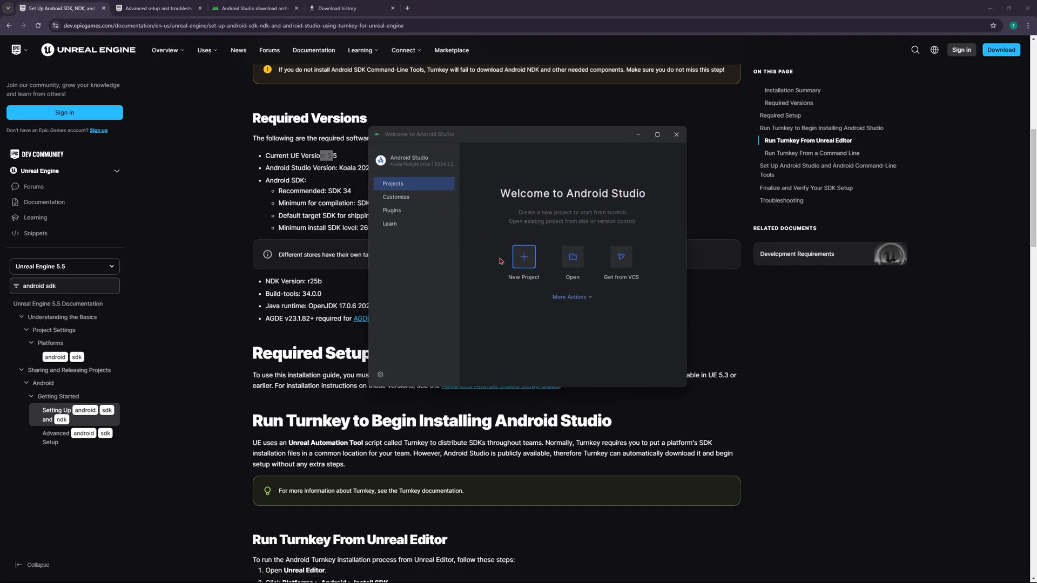
click(588, 298)
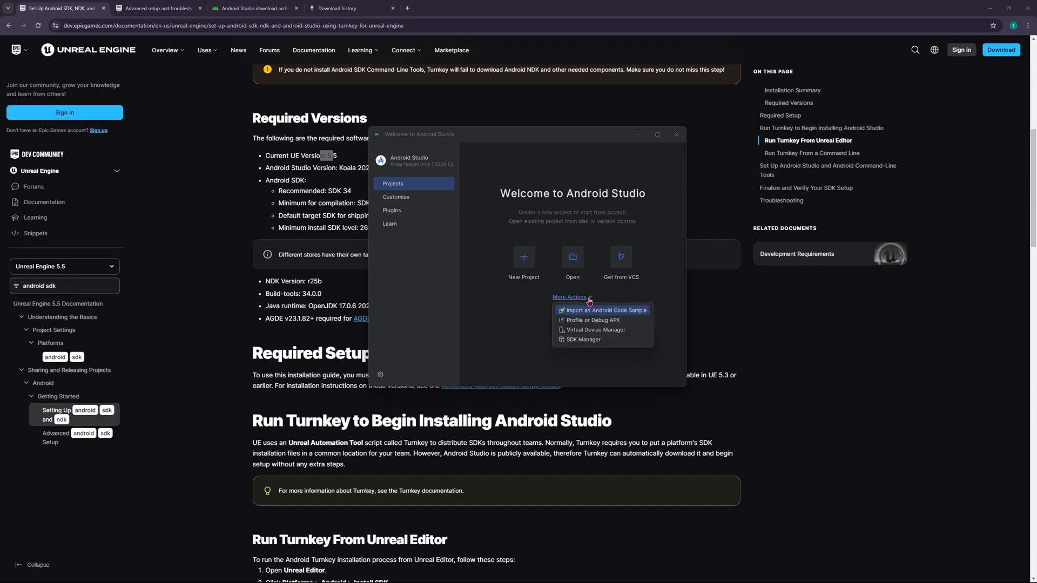
click(576, 340)
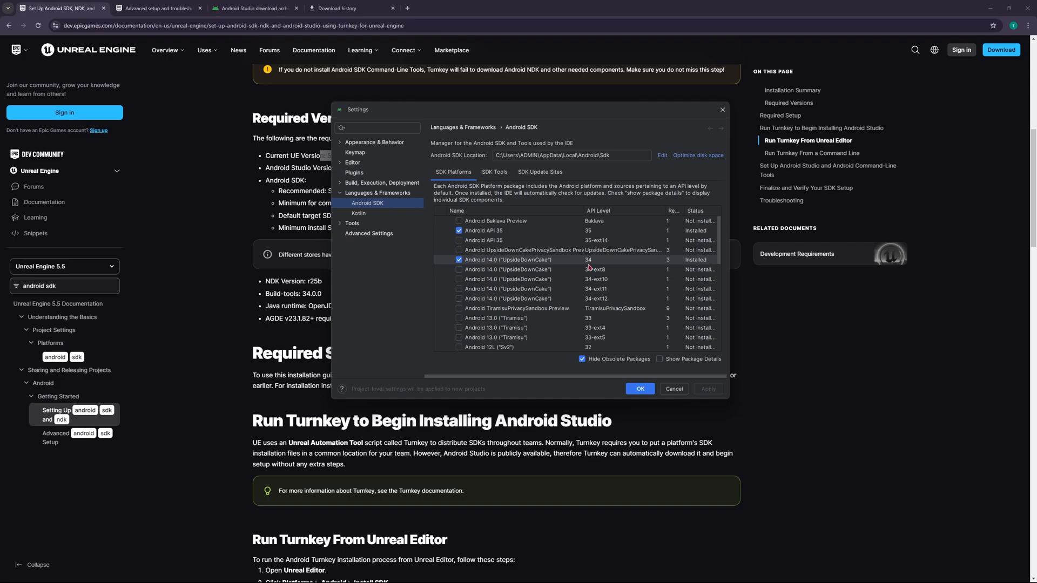
click(458, 262)
click(459, 261)
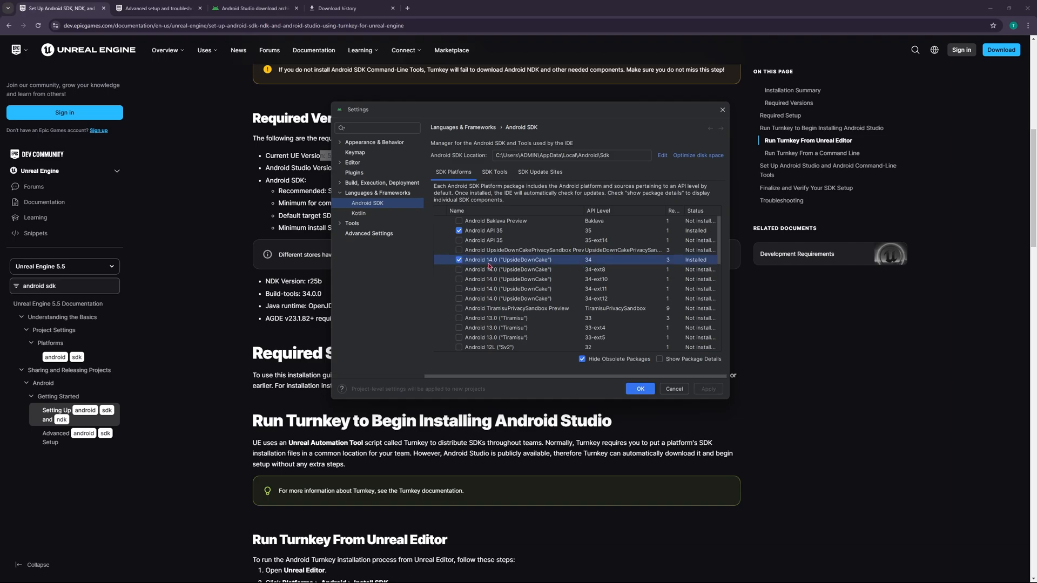
Show the package details of the SDK tools and check the 34.0.0 entry of Android SDK Build-Tools
click(496, 173)
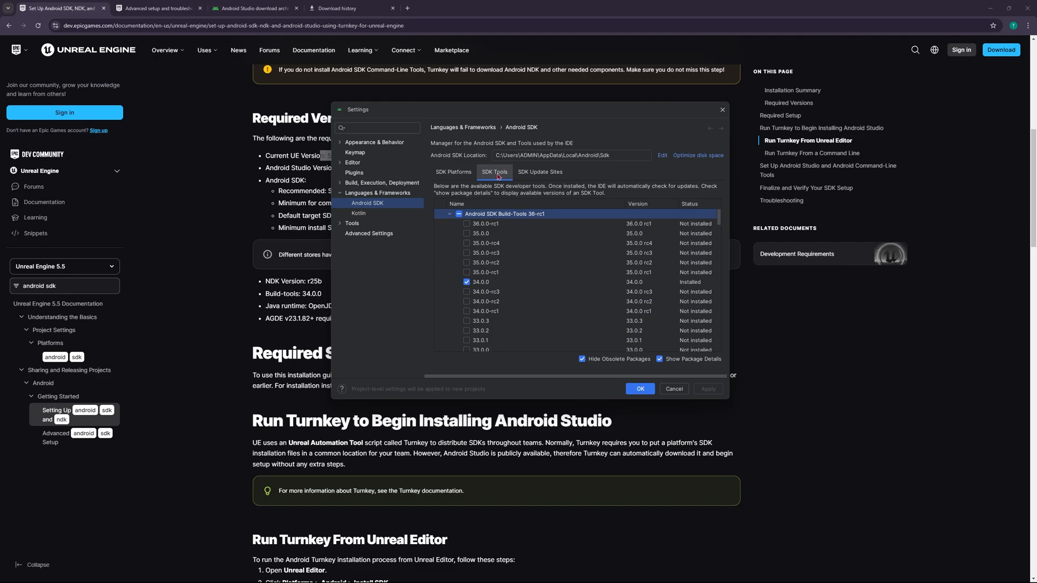
click(660, 360)
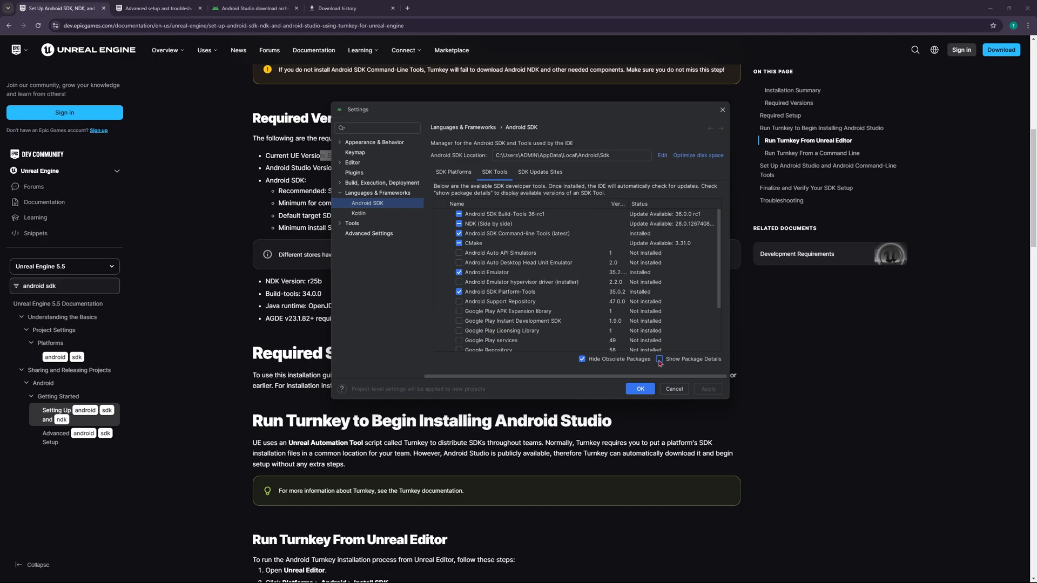
click(660, 360)
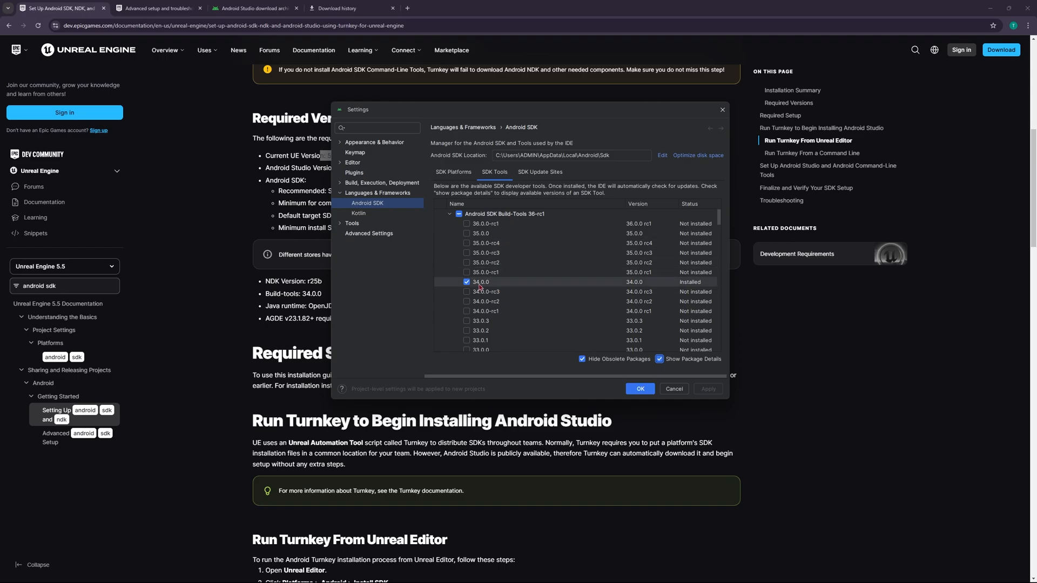
scroll(486, 282, down, 10)
scroll(486, 277, up, 8)
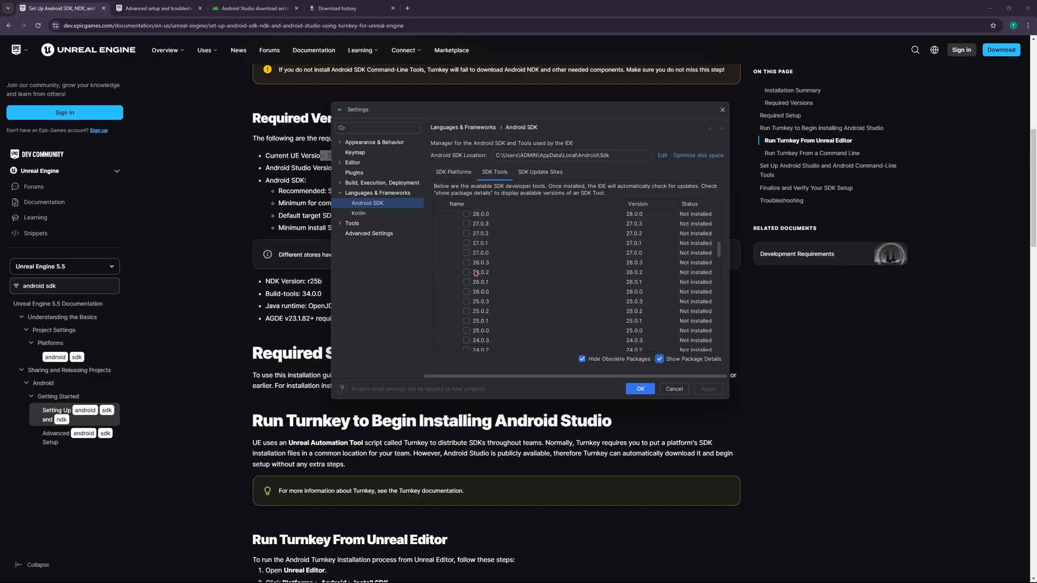
Check NDK (Side by side) version 25.1.8937393 against the r25b version required by the Unreal Engine documentation
scroll(478, 268, down, 9)
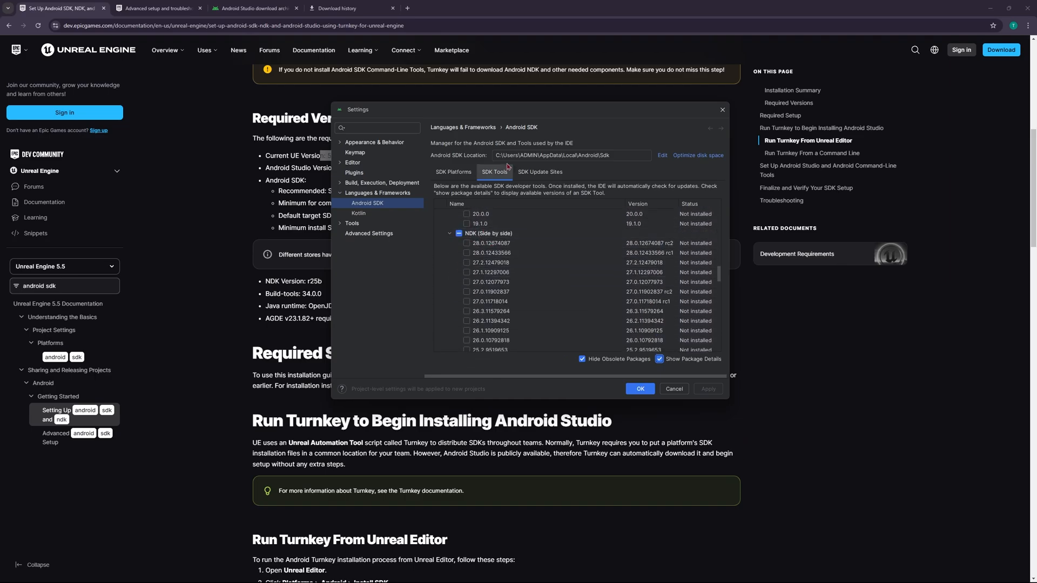
drag(529, 115, 673, 113)
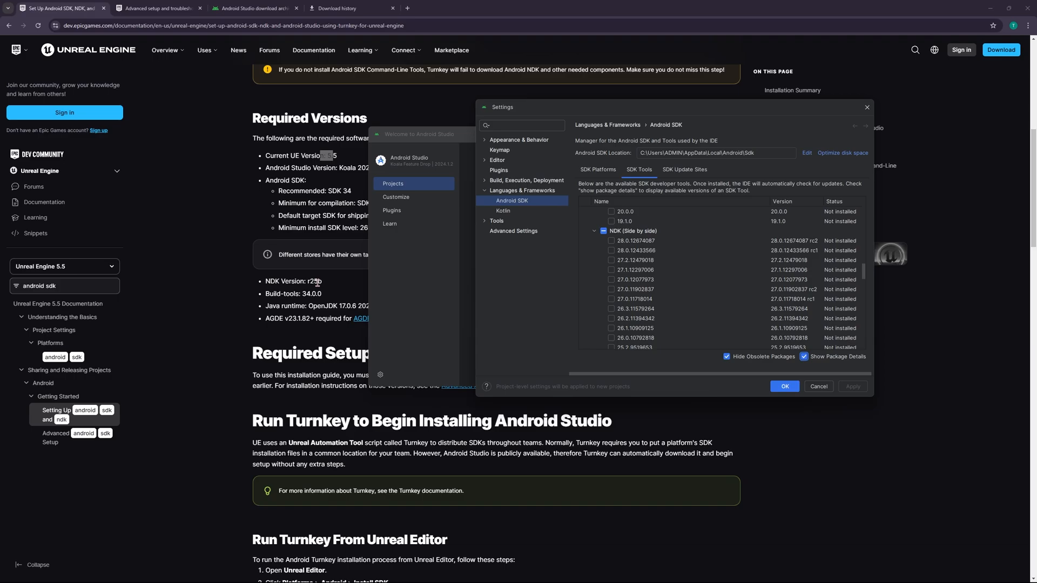
scroll(703, 275, down, 4)
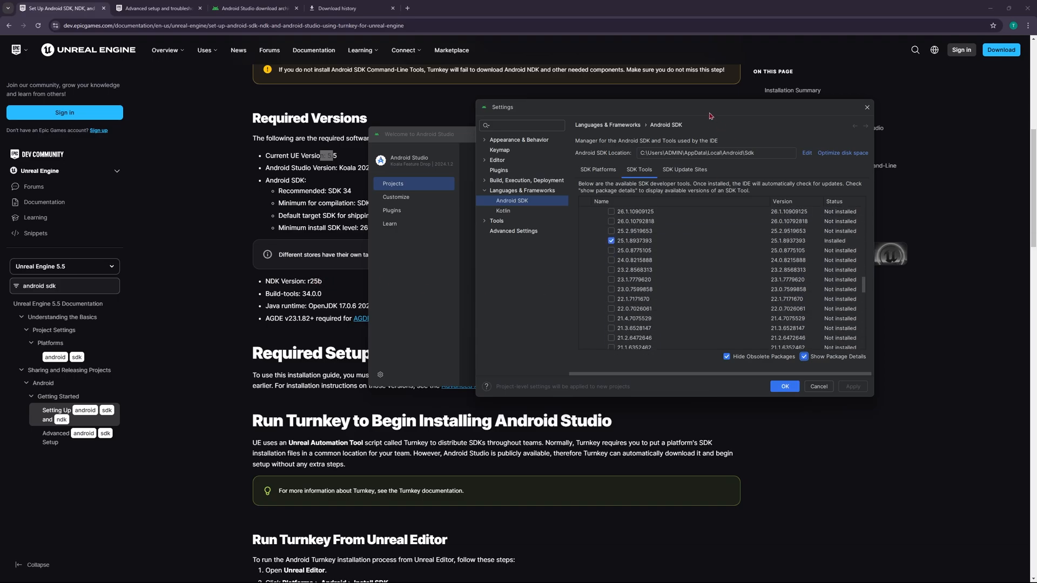
drag(710, 107, 611, 100)
scroll(540, 265, up, 1)
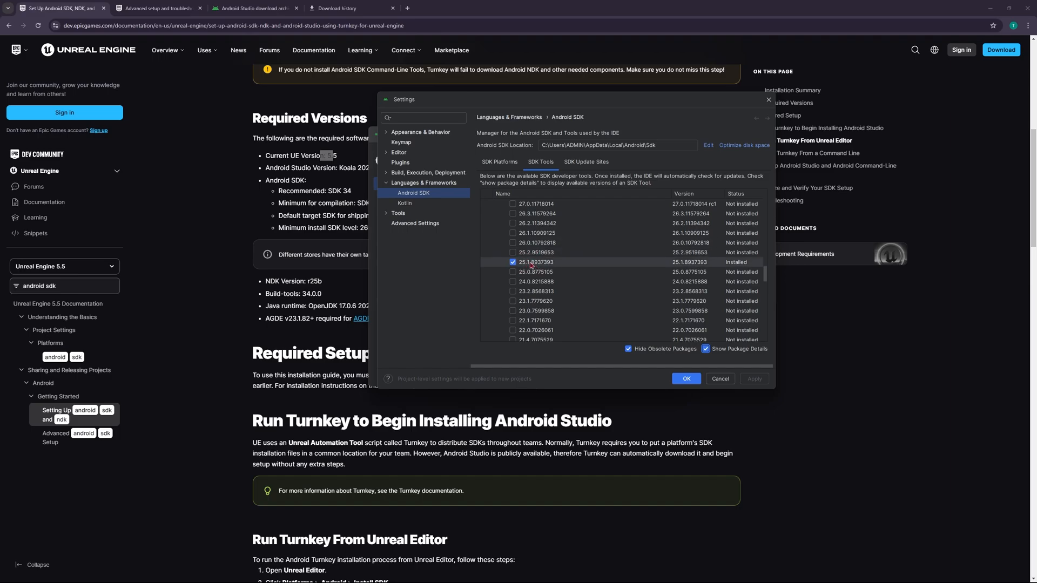
scroll(534, 266, down, 5)
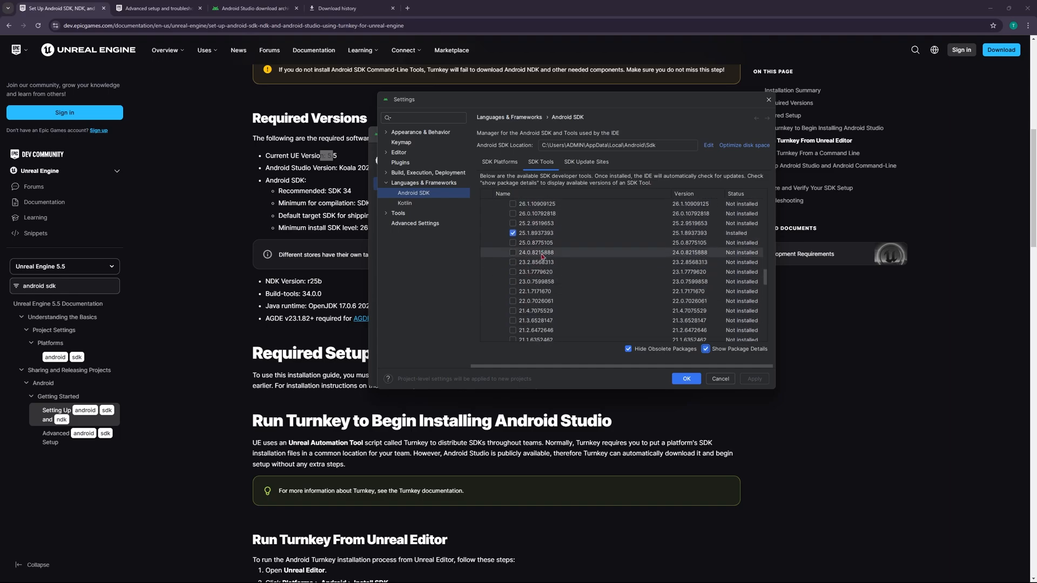
Check the Android SDK Command-line Tools (latest), CMake 3.10.2.4988404, Android Emulator and Platform-Tools selections, and accept the SDK settings
scroll(536, 259, down, 2)
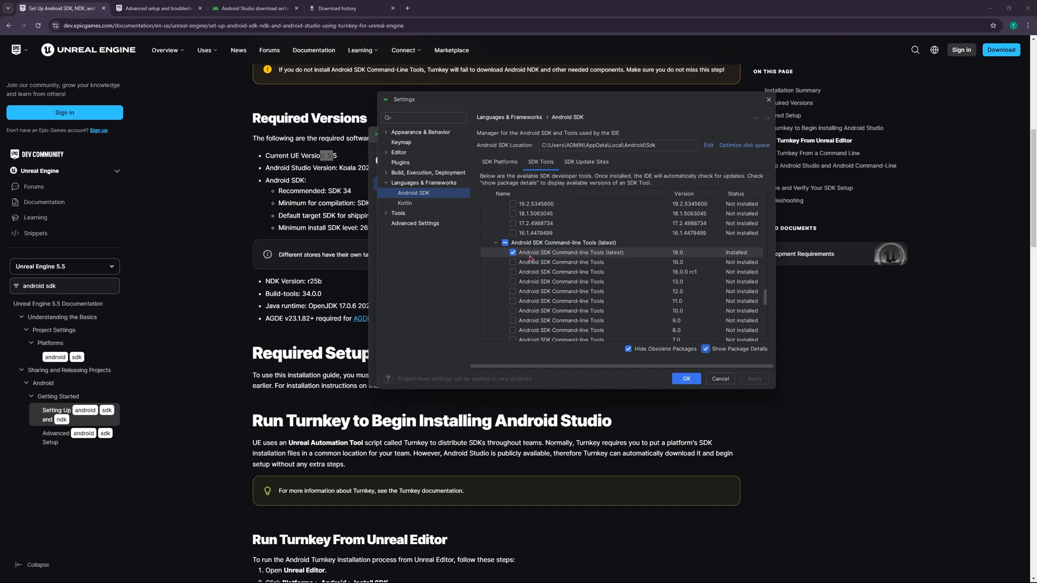
scroll(530, 258, down, 5)
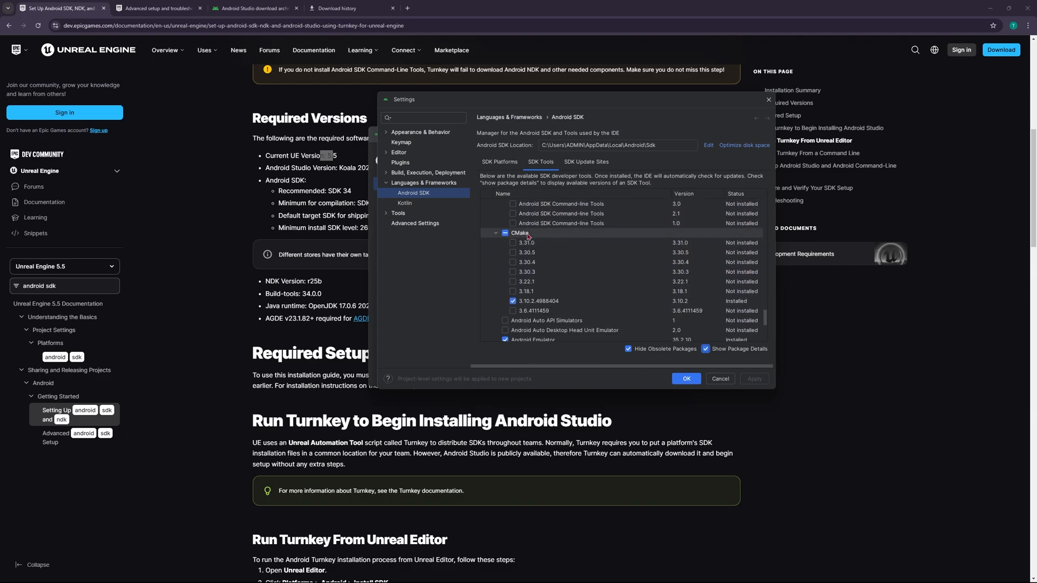
scroll(525, 259, down, 1)
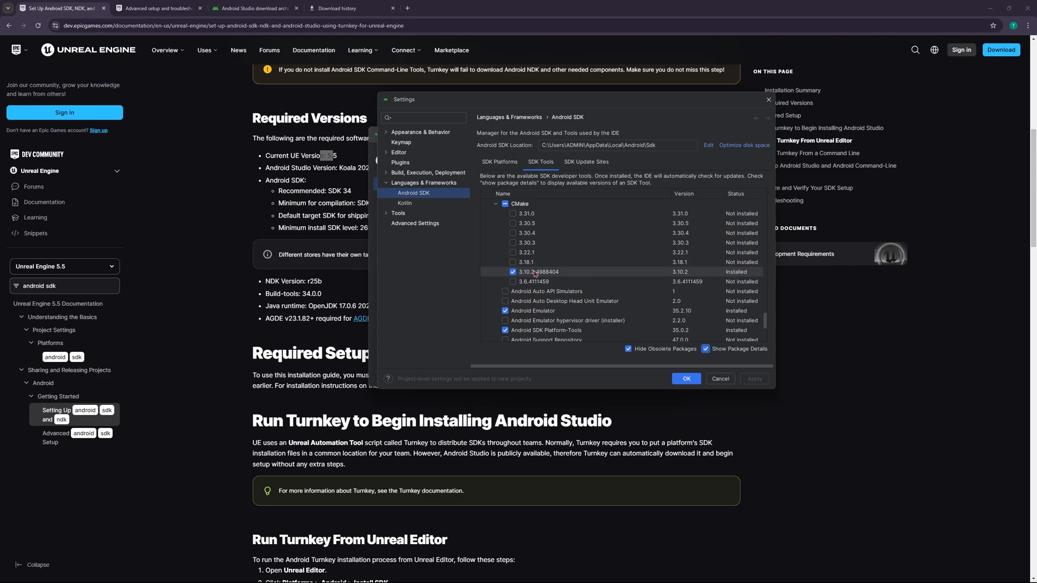
scroll(541, 273, down, 2)
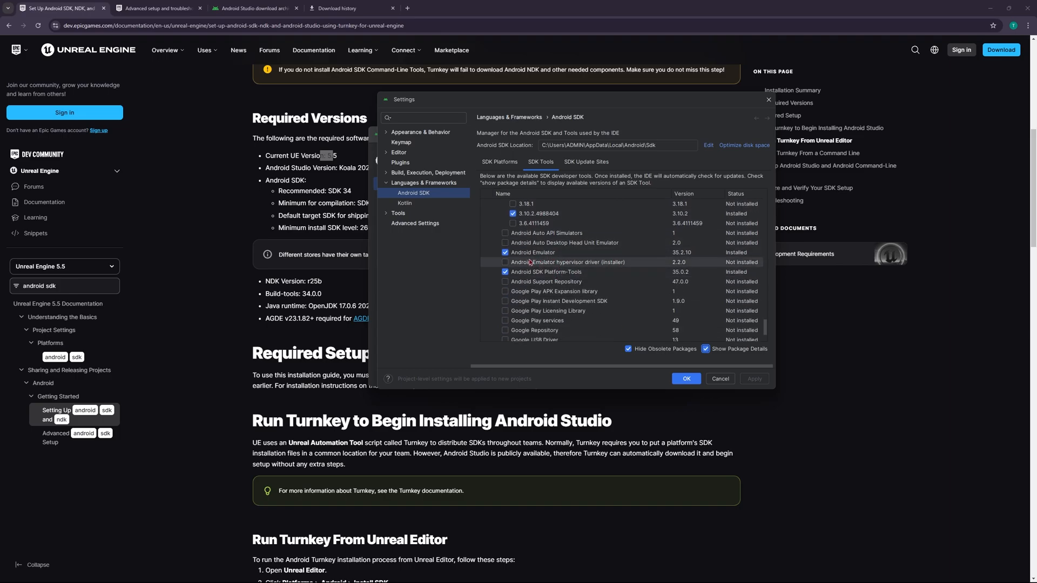
scroll(550, 277, down, 2)
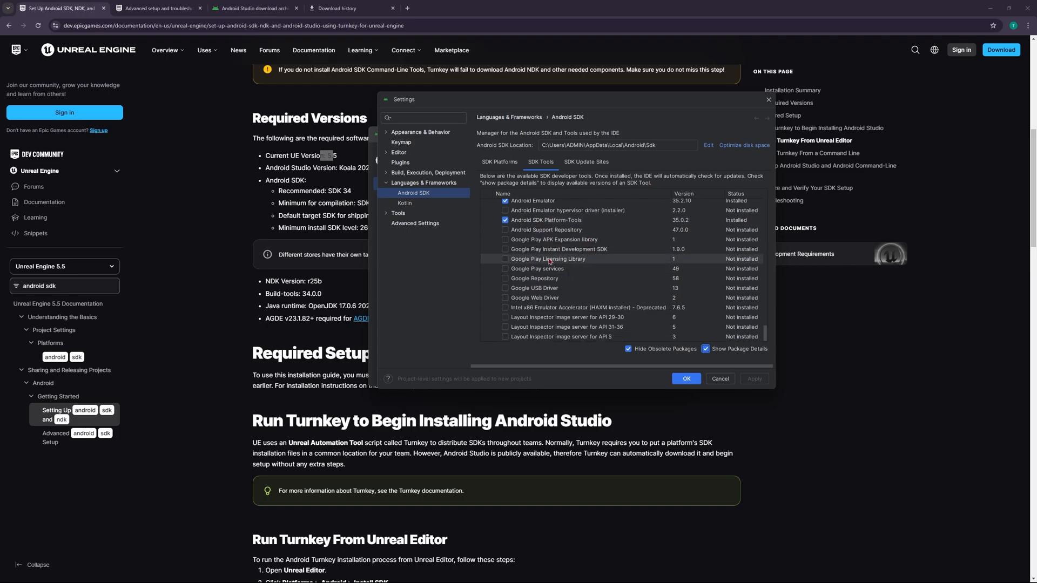
scroll(588, 250, up, 5)
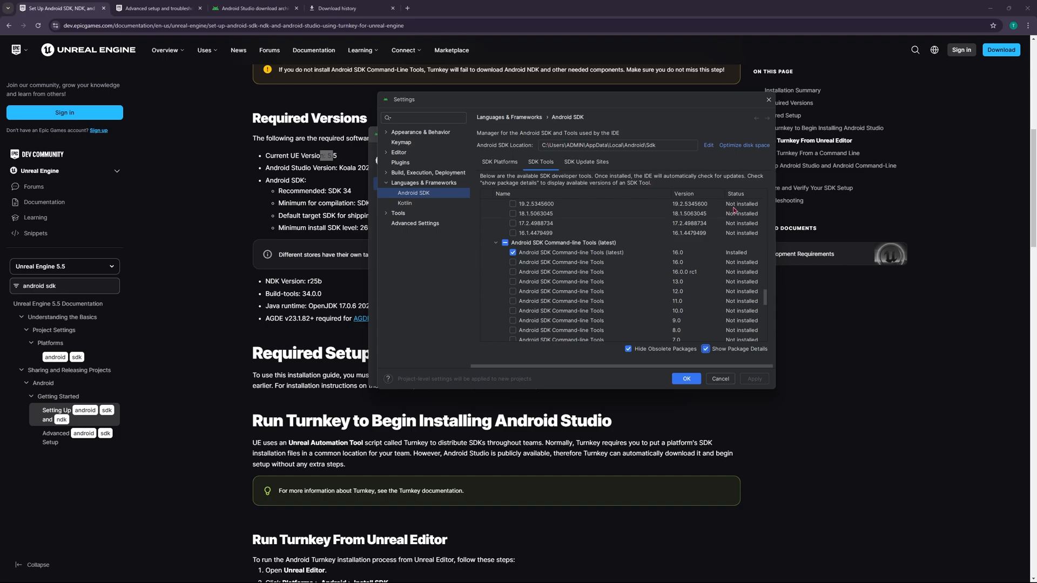
click(685, 379)
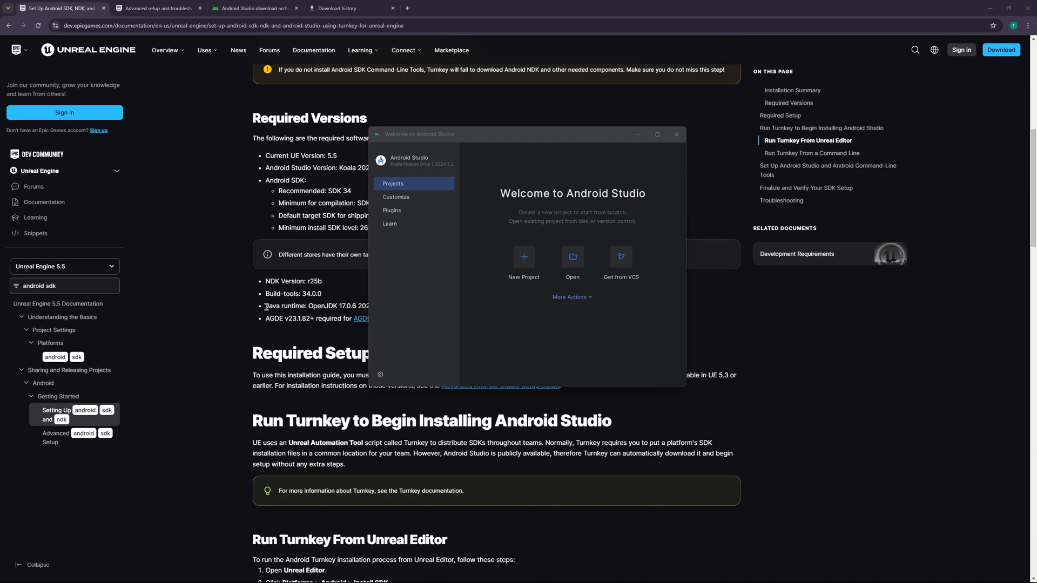
Copy the required Java runtime, OpenJDK 17.0.6 2023-01-17, from the Required Versions list of the Unreal Engine documentation
drag(266, 307, 285, 306)
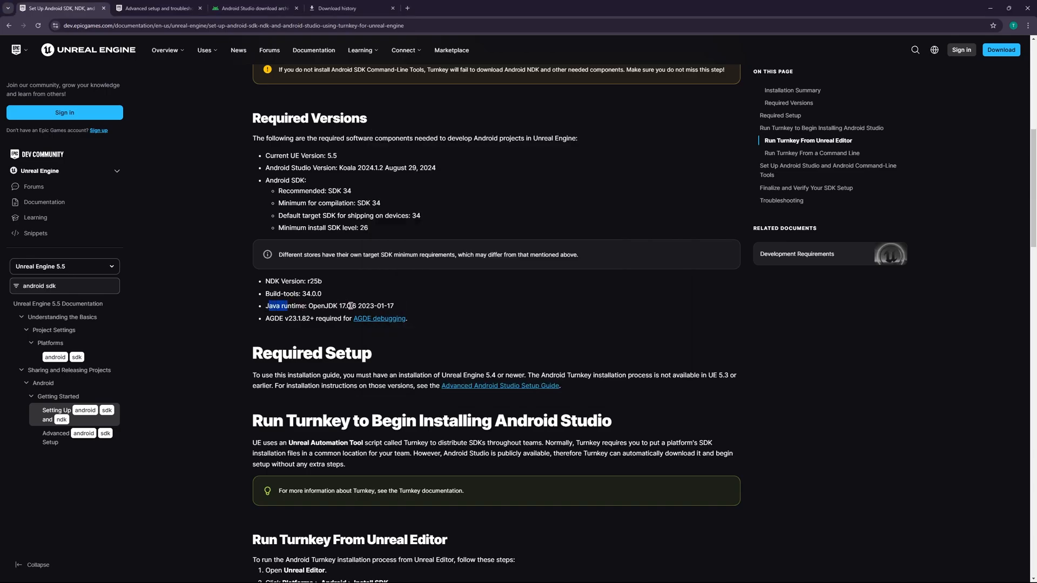
drag(408, 307, 311, 305)
key(ctrl+c)
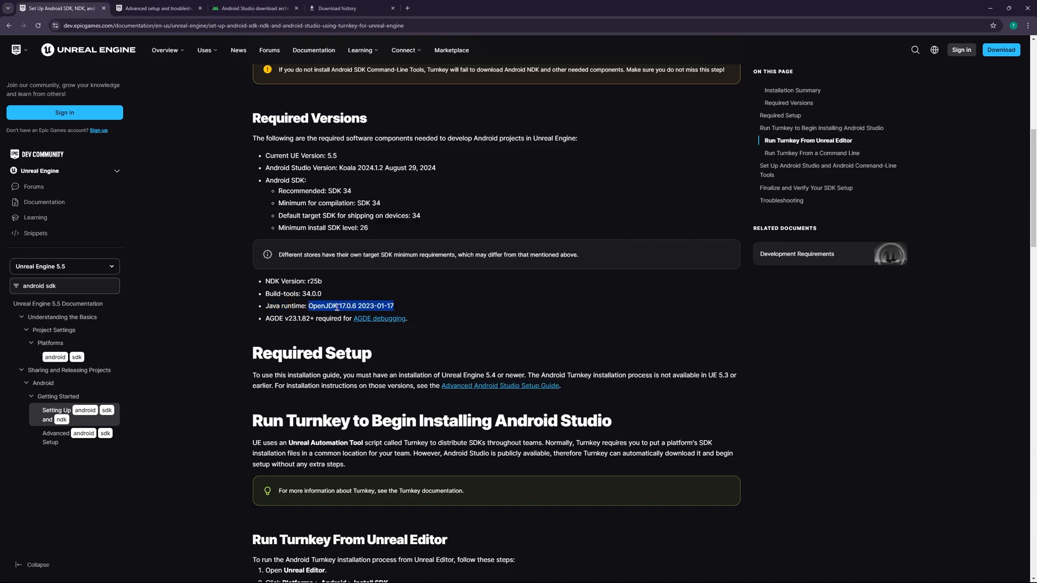
Search the web for OpenJDK 17.0.6 2023-01-17 in a new tab and open Oracle's Java SE 17 Archive Downloads page
key(ctrl+t)
key(ctrl+v)
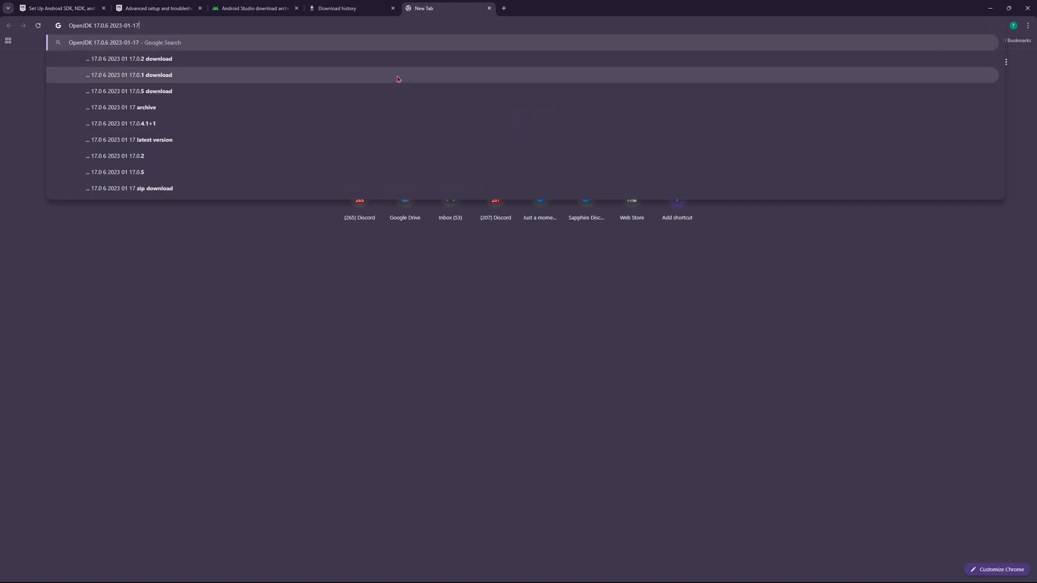
key(Return)
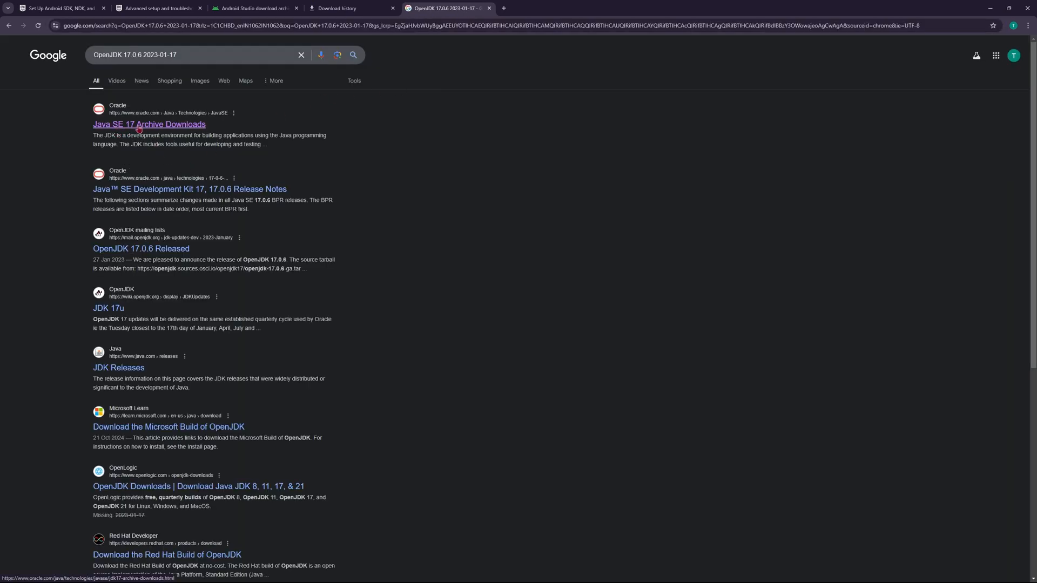
click(139, 129)
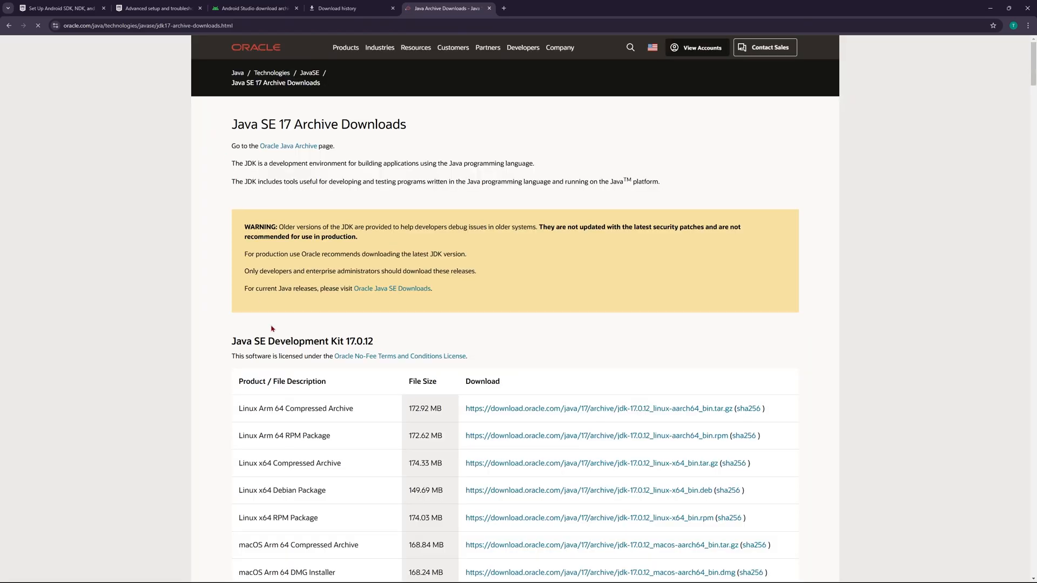
Download the Windows x64 Installer of Java SE Development Kit 17.0.12 from the Oracle archive page
scroll(271, 328, down, 5)
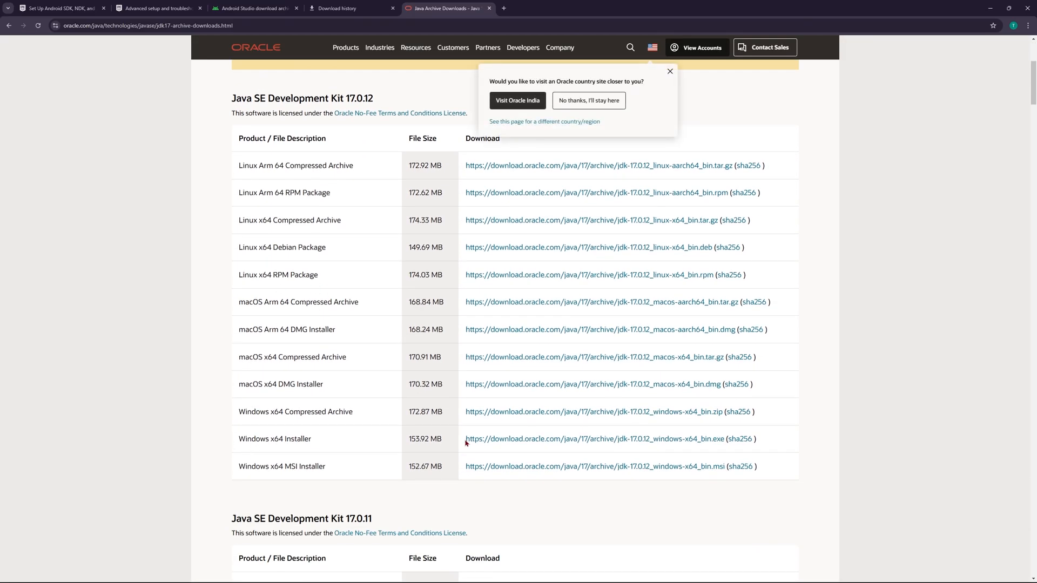
click(495, 439)
click(998, 26)
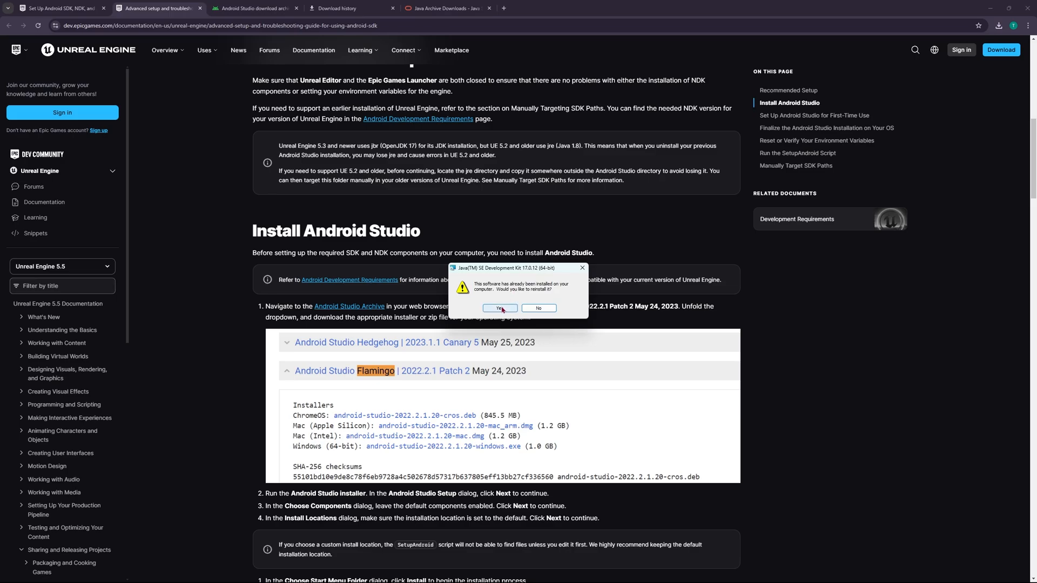
Reinstall Java SE Development Kit 17.0.12 to C:\Program Files\Java\jdk-17\ and finish the setup wizard
click(504, 307)
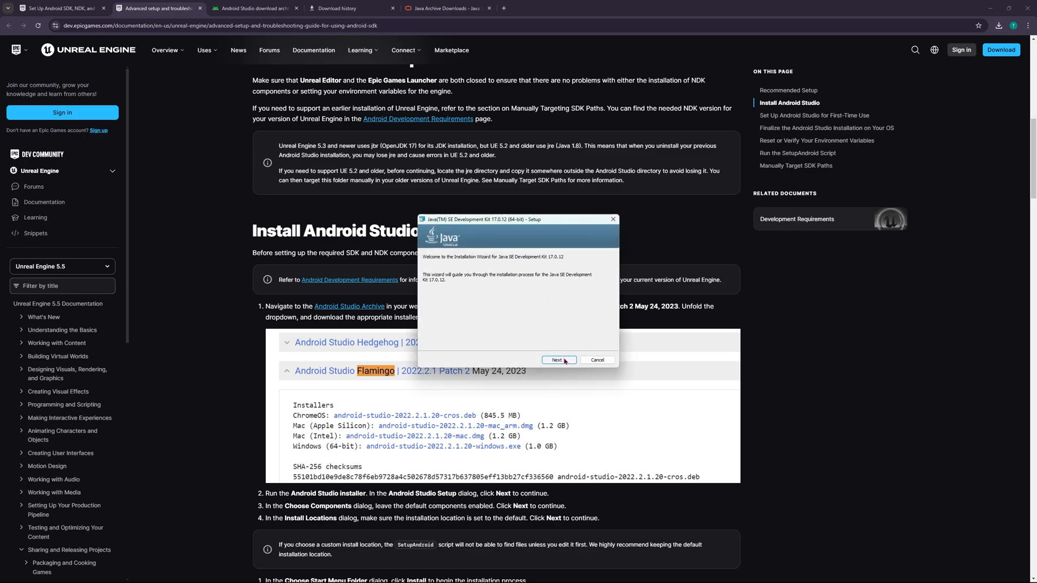
click(565, 361)
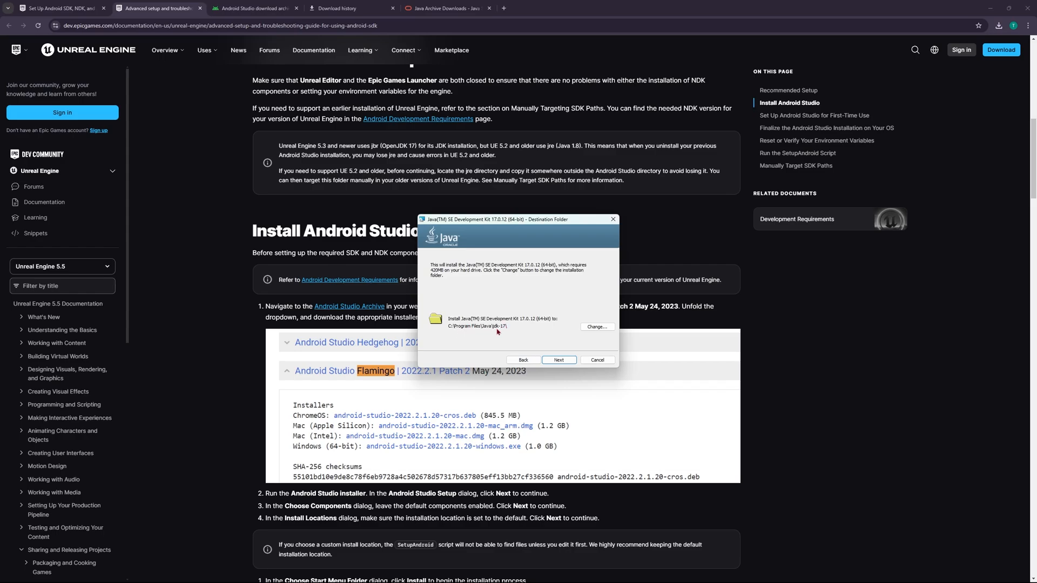
click(559, 360)
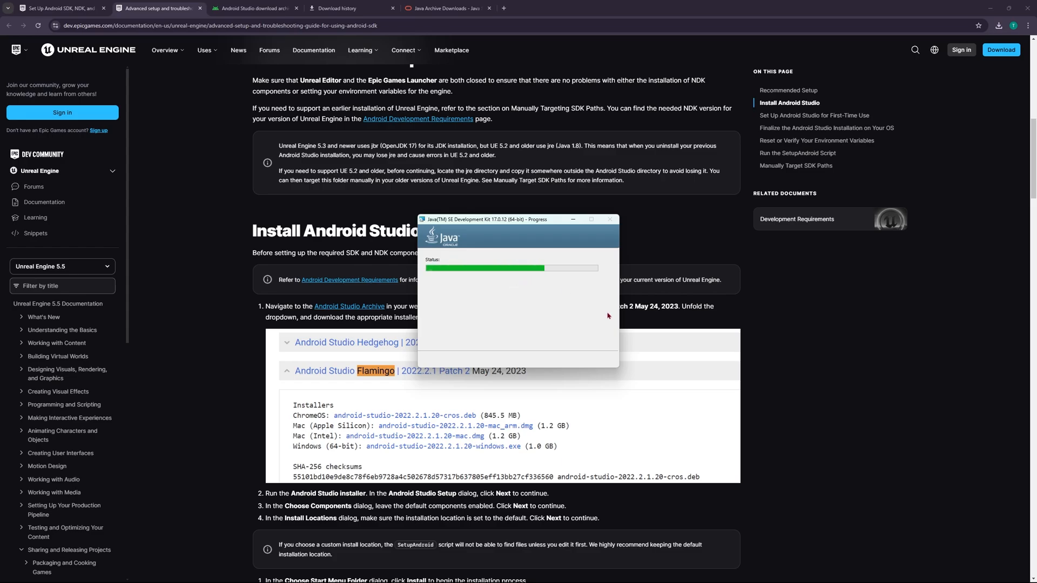
click(560, 360)
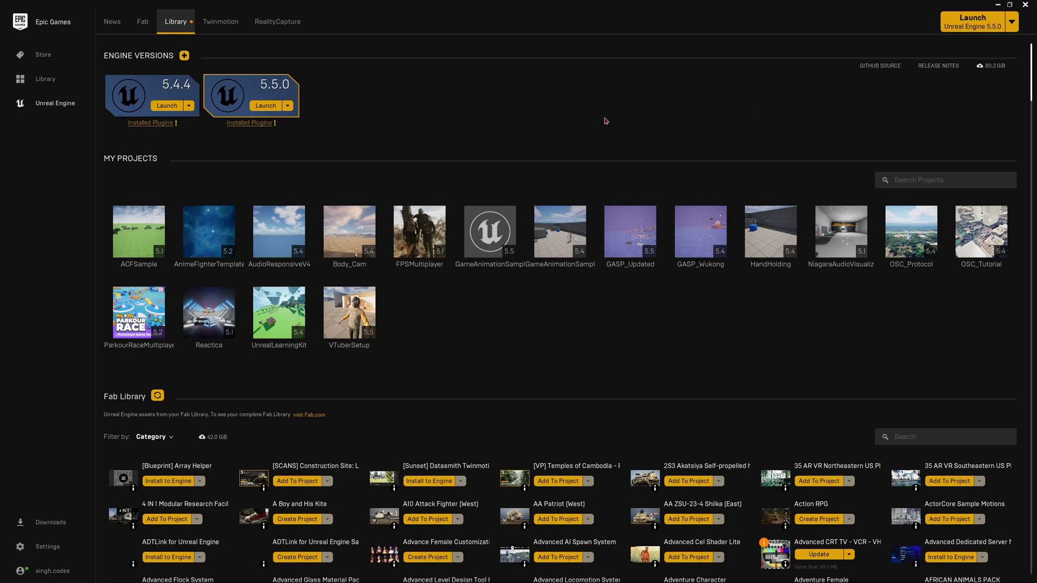
Launch Unreal Engine 5.5.0 from the Epic Games Launcher, choose the Third Person game template and name the project AndroidTPP
click(264, 105)
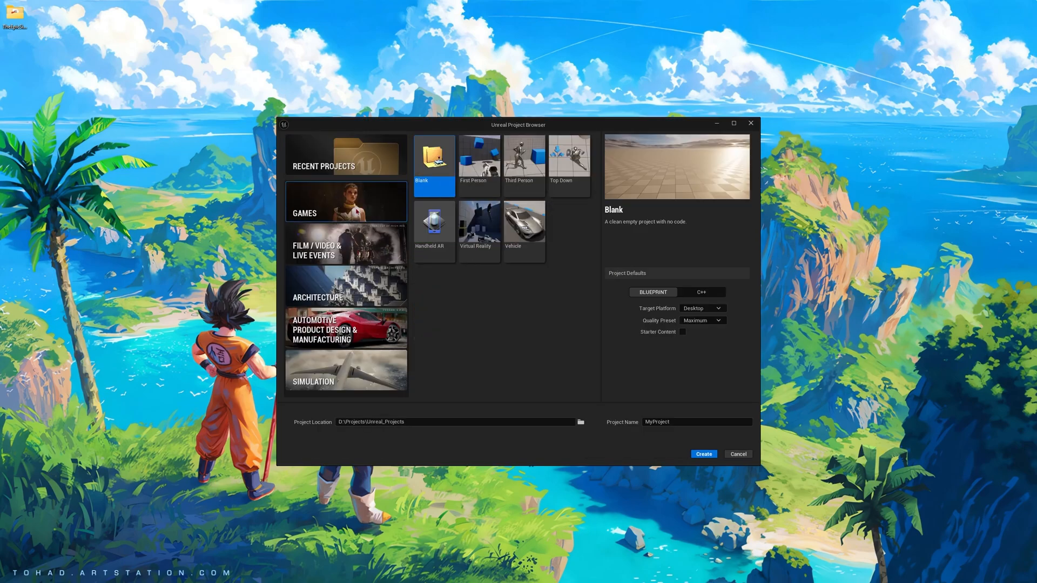
click(521, 168)
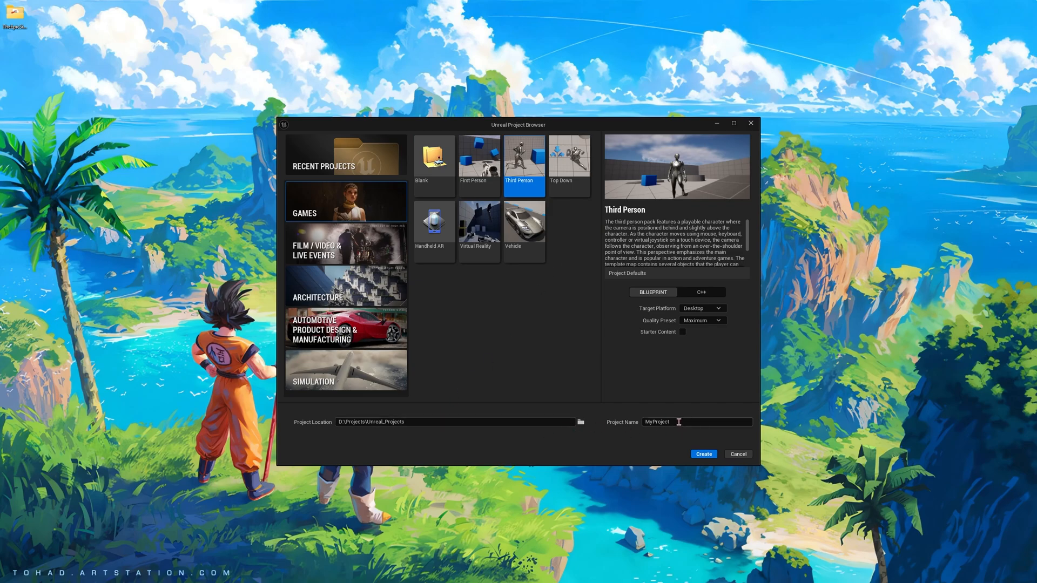
click(679, 422)
text(AndroidTPP)
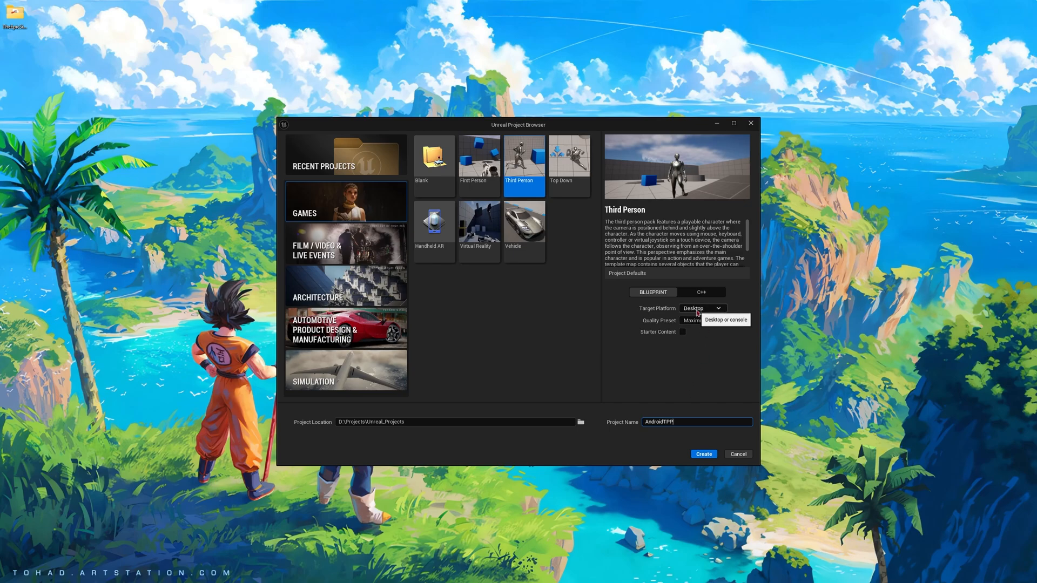
Set the target platform to Mobile and the quality preset to Scalable, and create the project
click(697, 311)
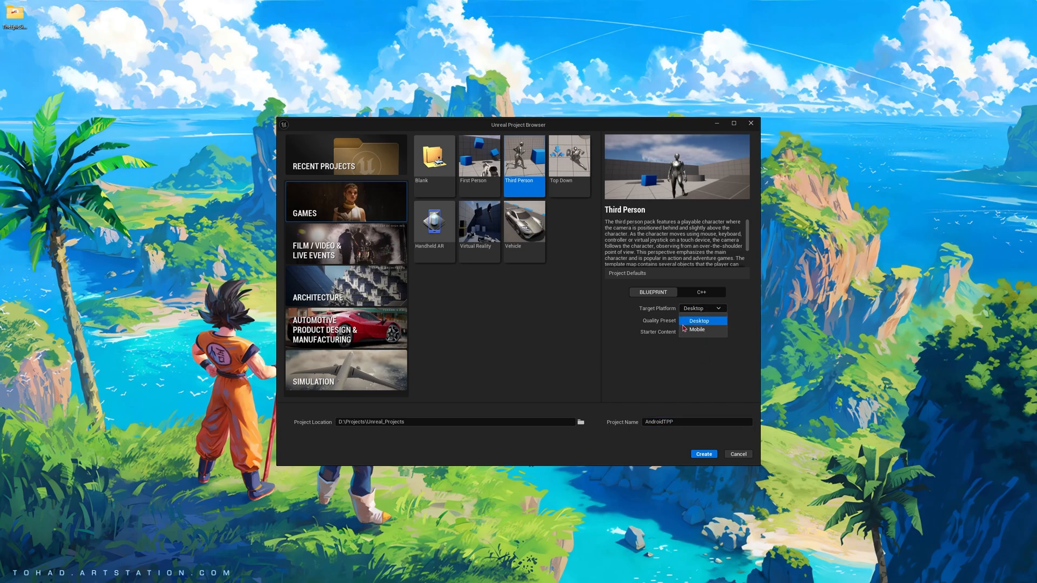
click(704, 331)
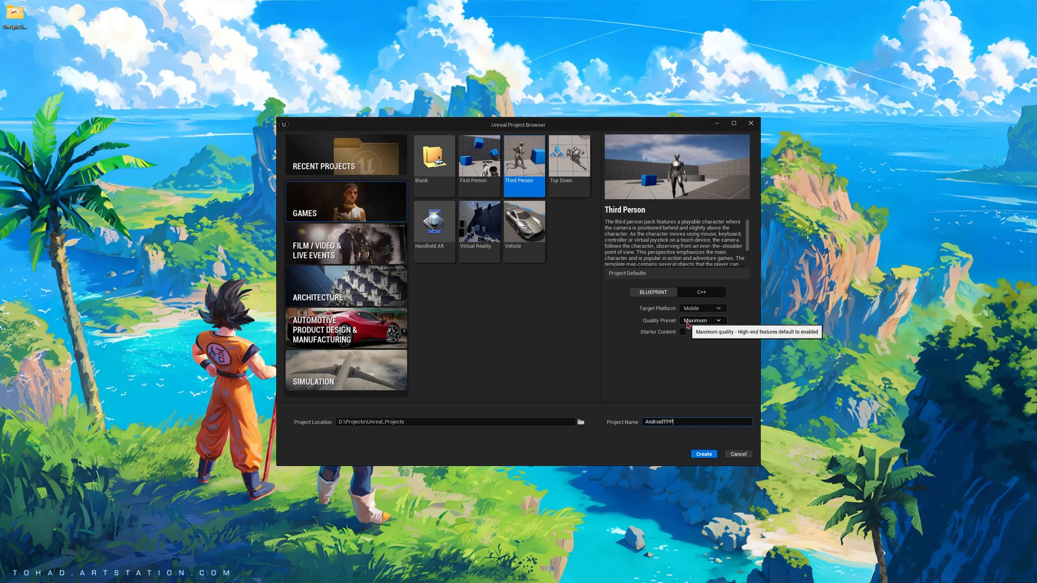
click(695, 321)
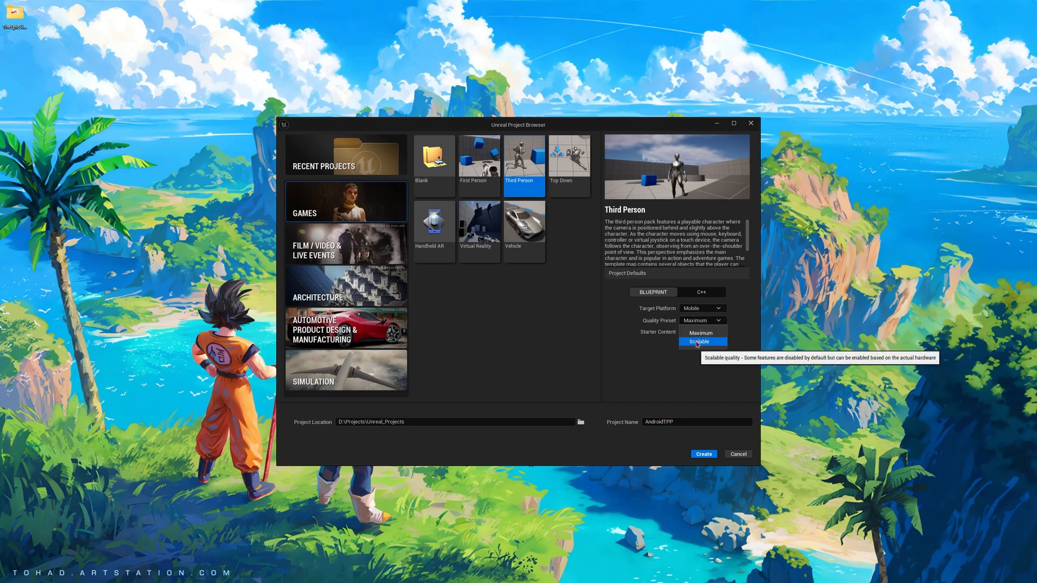
click(698, 343)
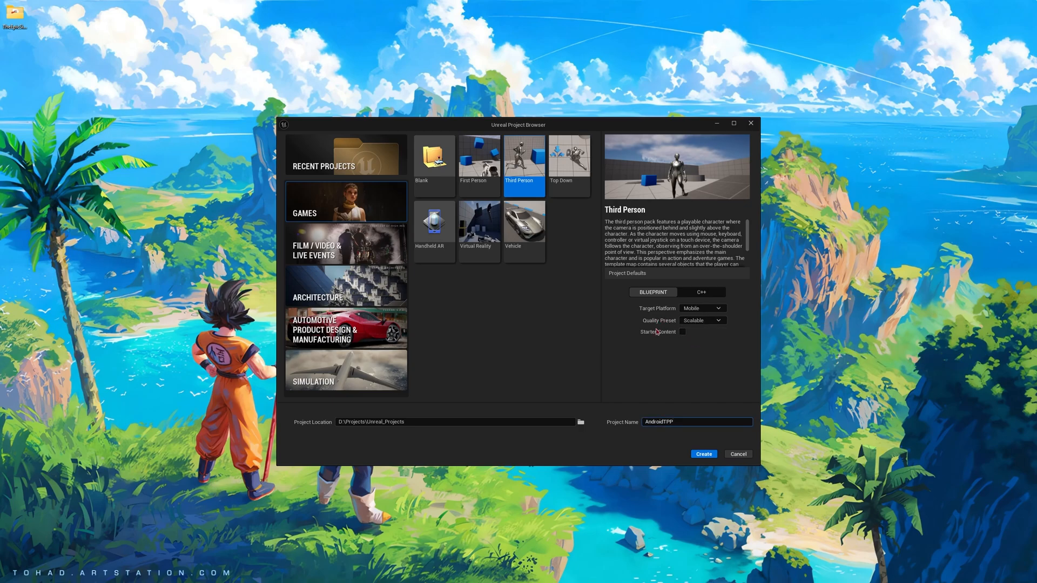
click(703, 455)
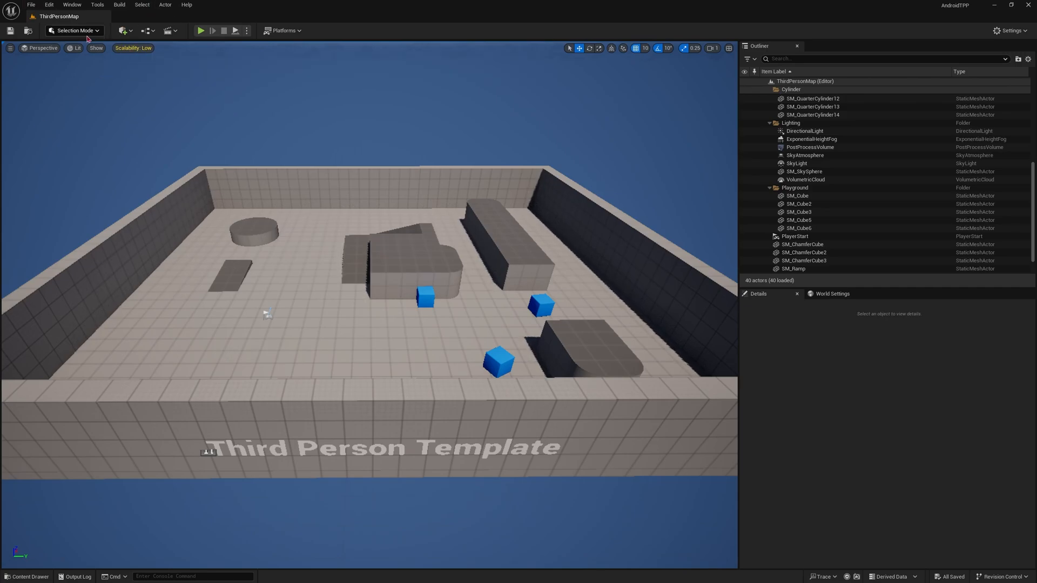
Choose Scalable as the quality level for the Mobile target in the project's Target Hardware settings
click(49, 5)
click(78, 131)
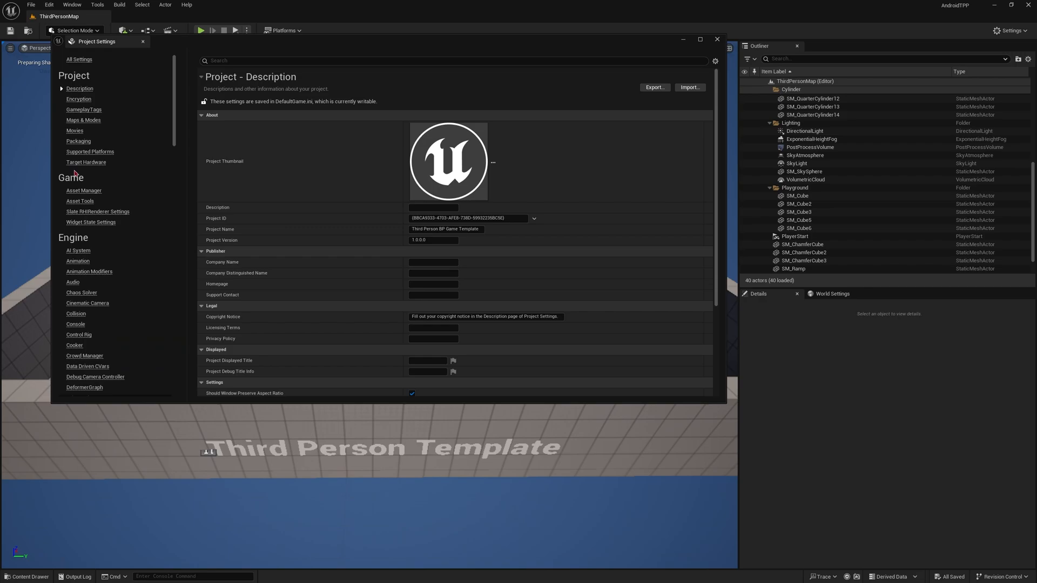
click(85, 163)
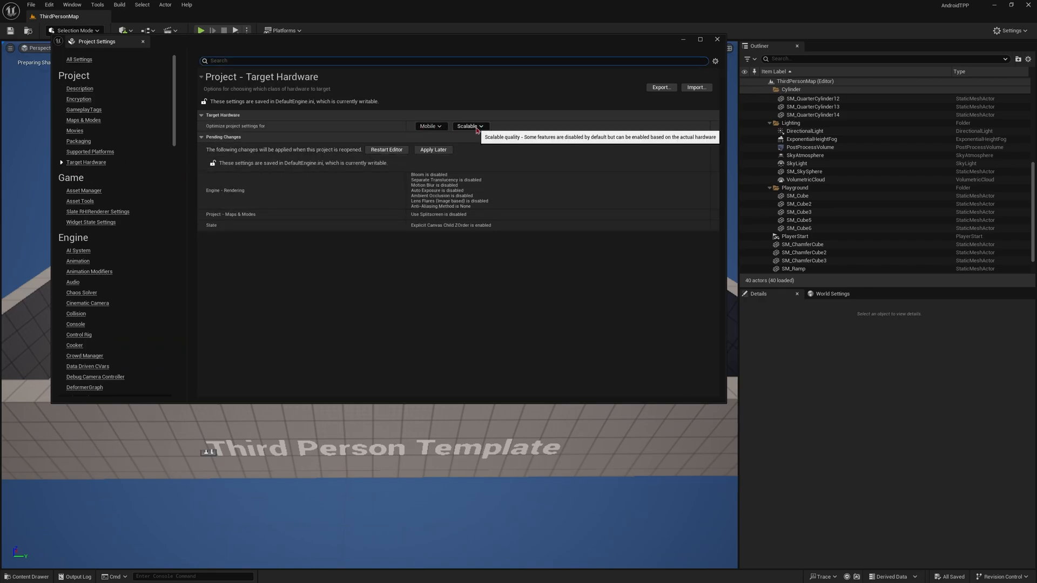
click(477, 127)
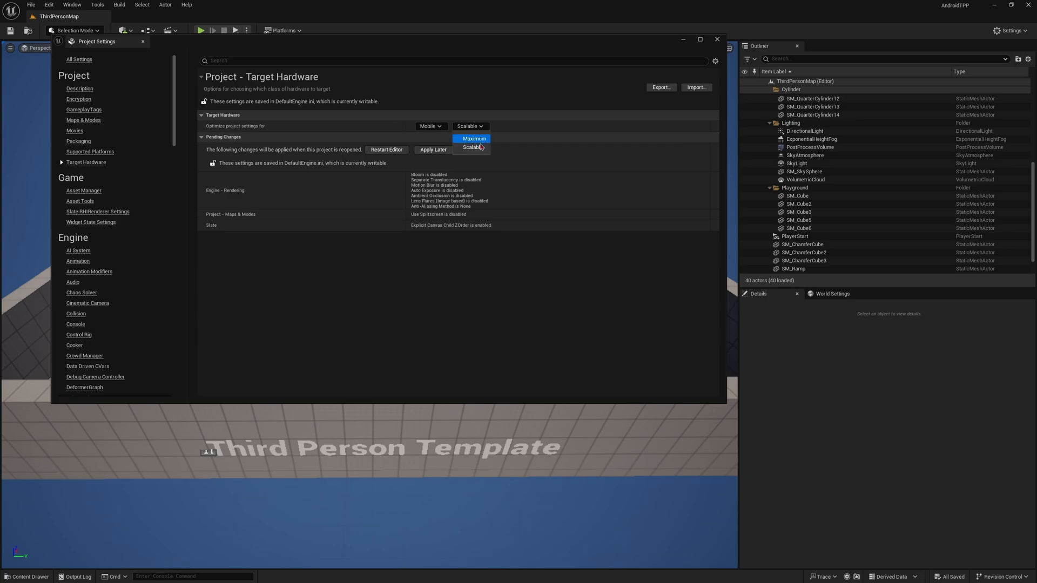
click(481, 147)
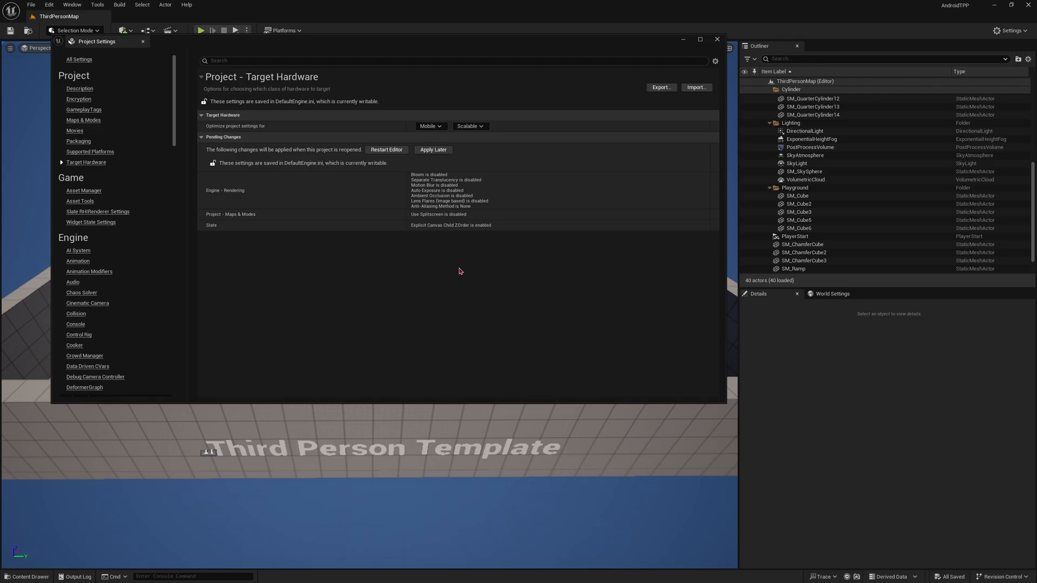
Restrict the project's supported platforms by deselecting All Platforms, IOS, Linux, LinuxArm64, Mac, TVOS and VisionOS
click(91, 152)
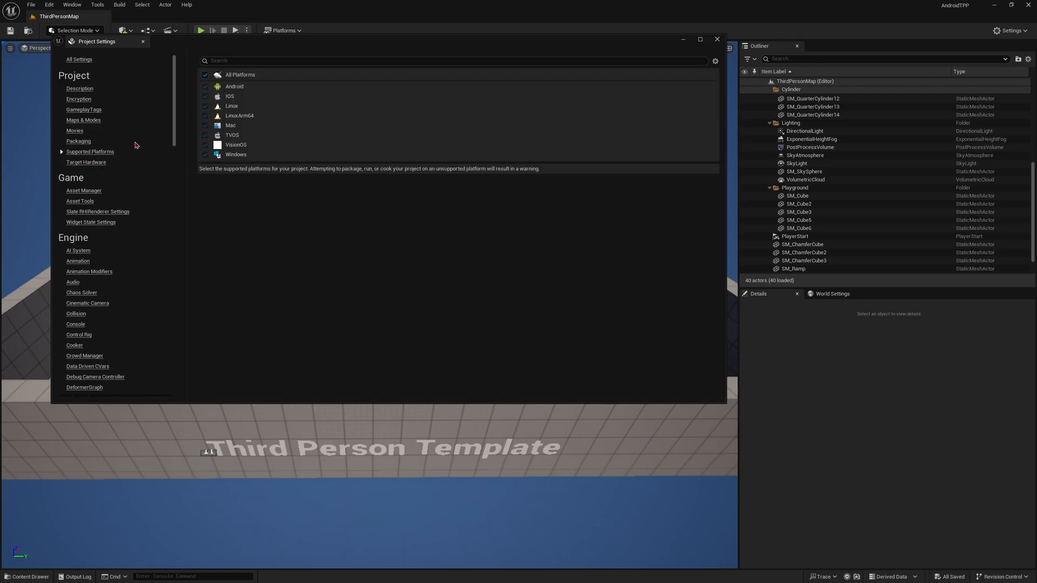
click(206, 75)
click(205, 97)
click(205, 106)
click(205, 116)
click(205, 126)
click(205, 135)
click(205, 145)
Close the Project Settings and briefly test-play the ThirdPersonMap level in the editor
click(105, 162)
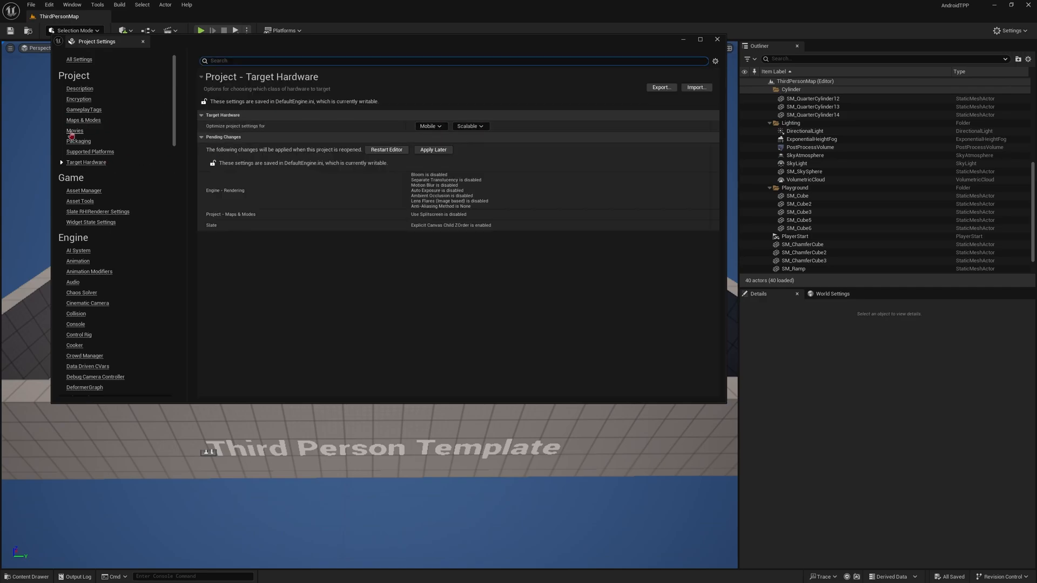
drag(206, 47, 212, 56)
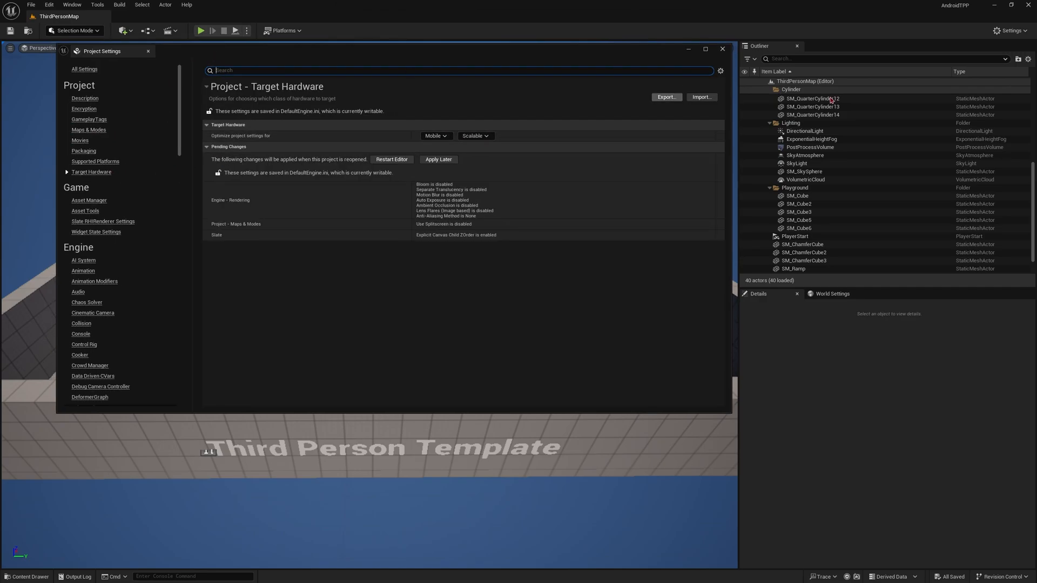
click(723, 49)
click(201, 31)
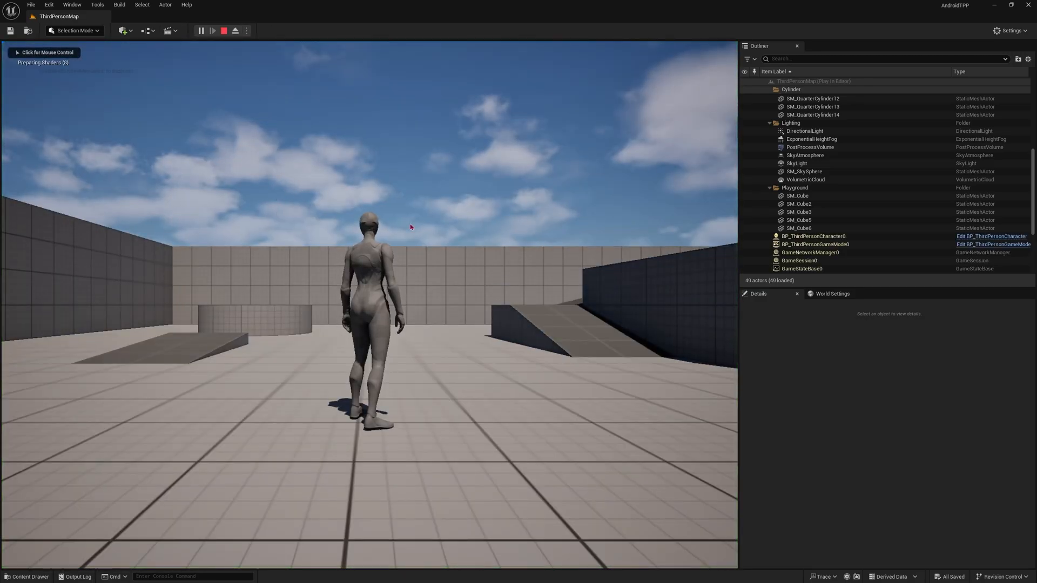
key(Escape)
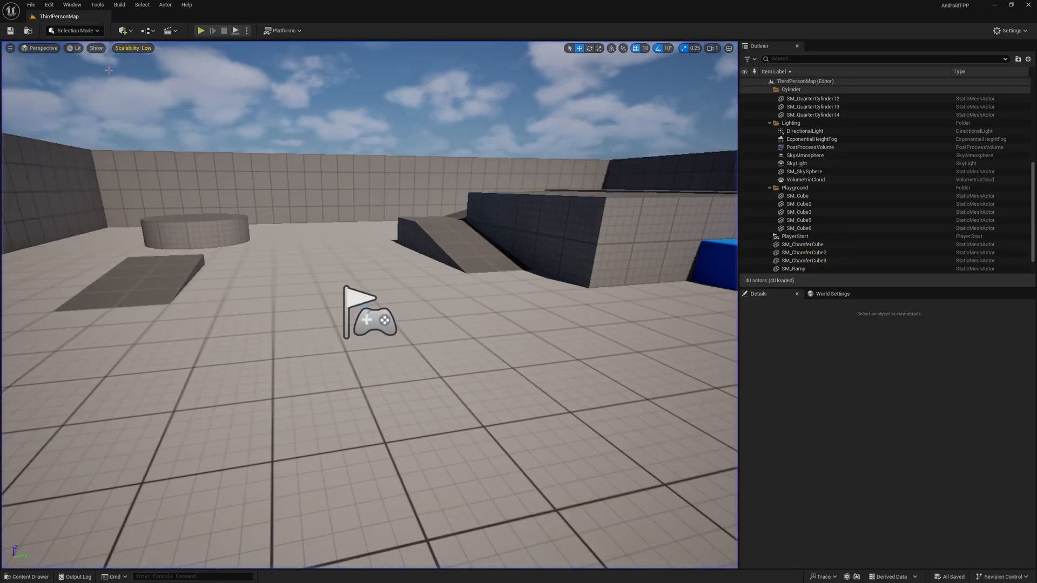
Reopen the Project Settings and check the default game mode and maps in Maps & Modes
click(49, 4)
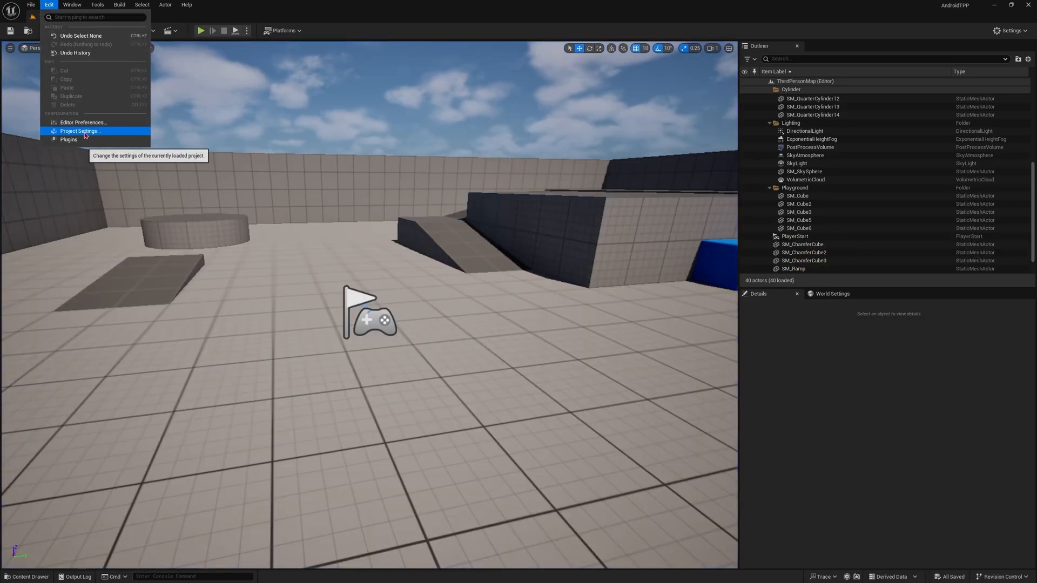
click(93, 143)
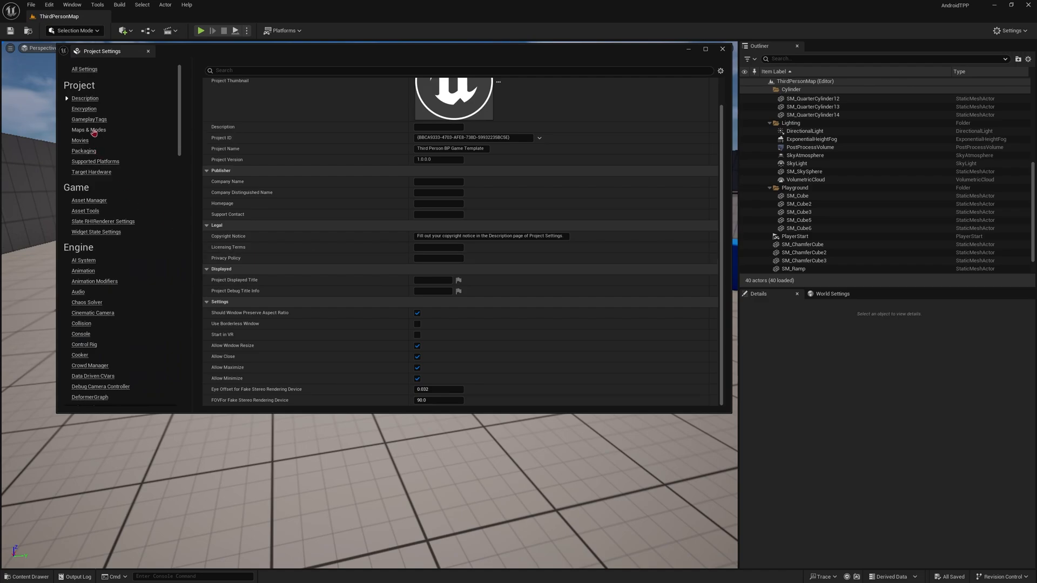
click(100, 133)
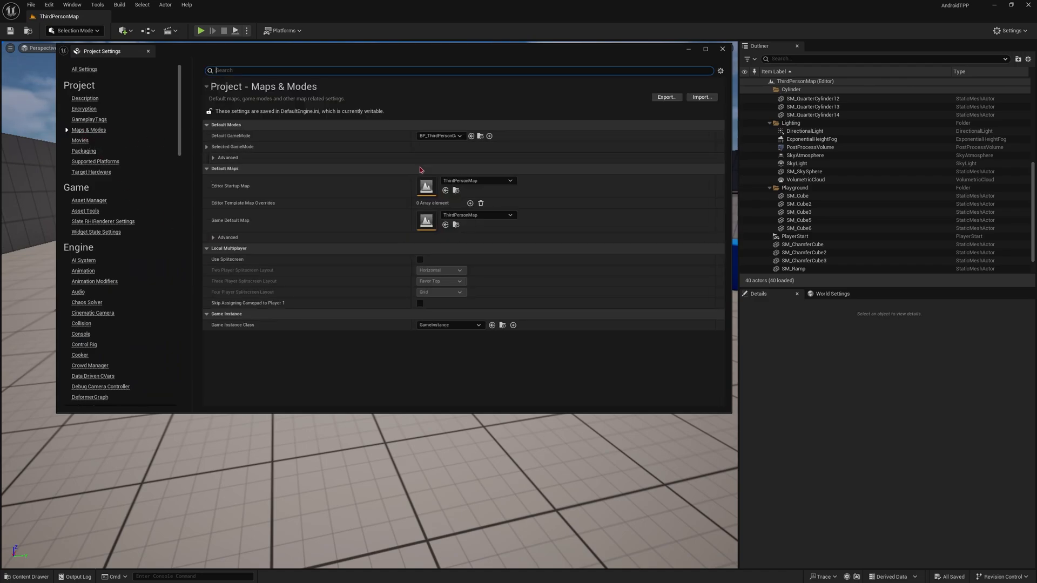
drag(429, 58, 463, 88)
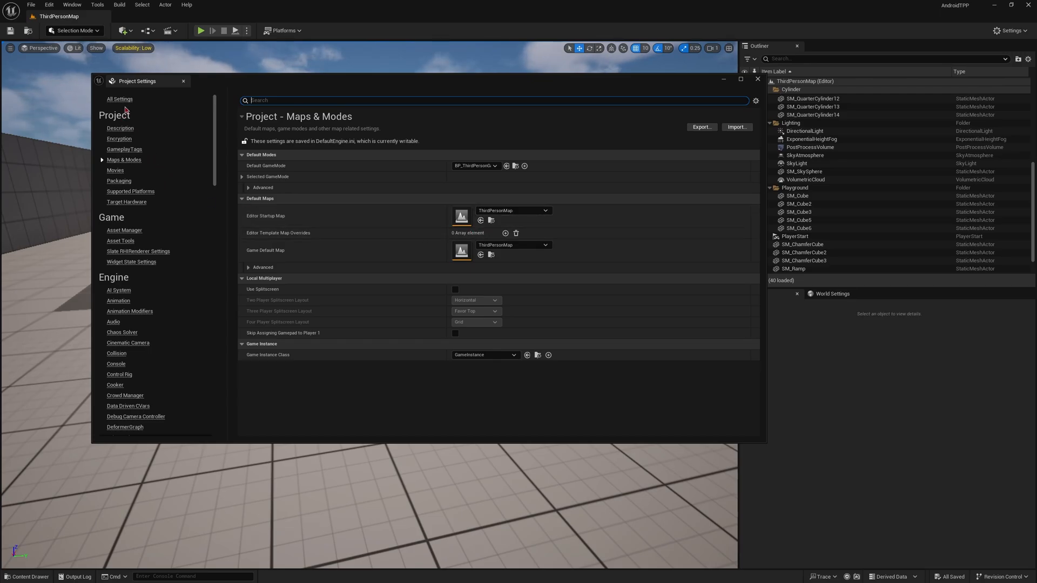
Search all project settings for "list of map" and add an element to the list of maps to include in a packaged build
click(119, 99)
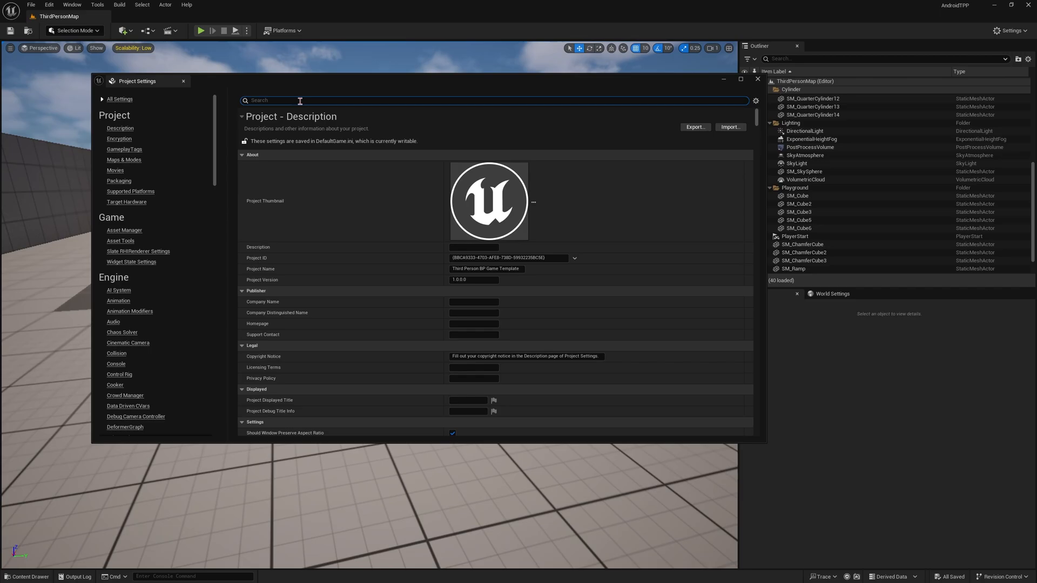
text(list)
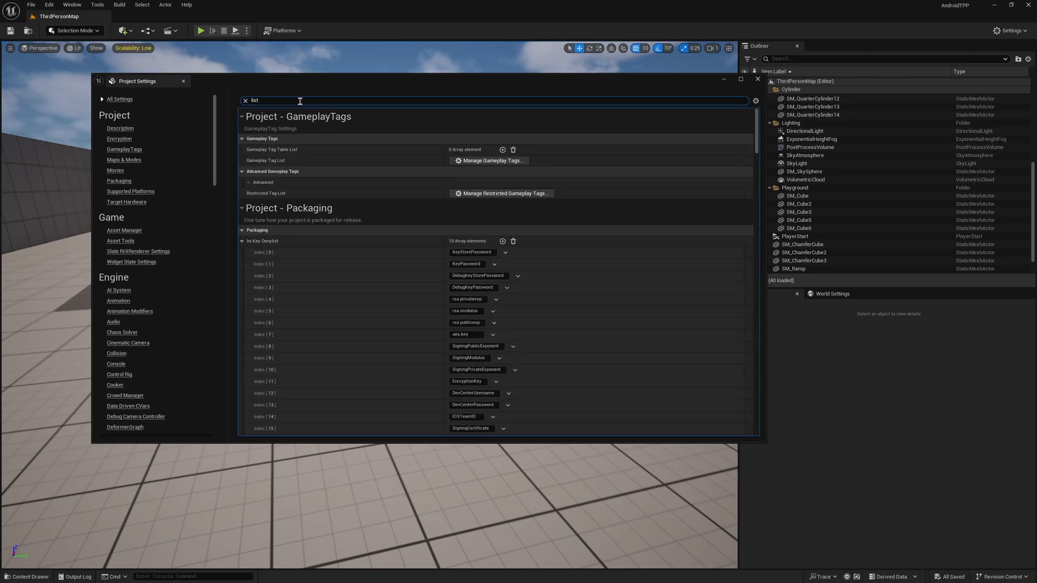
text( of m)
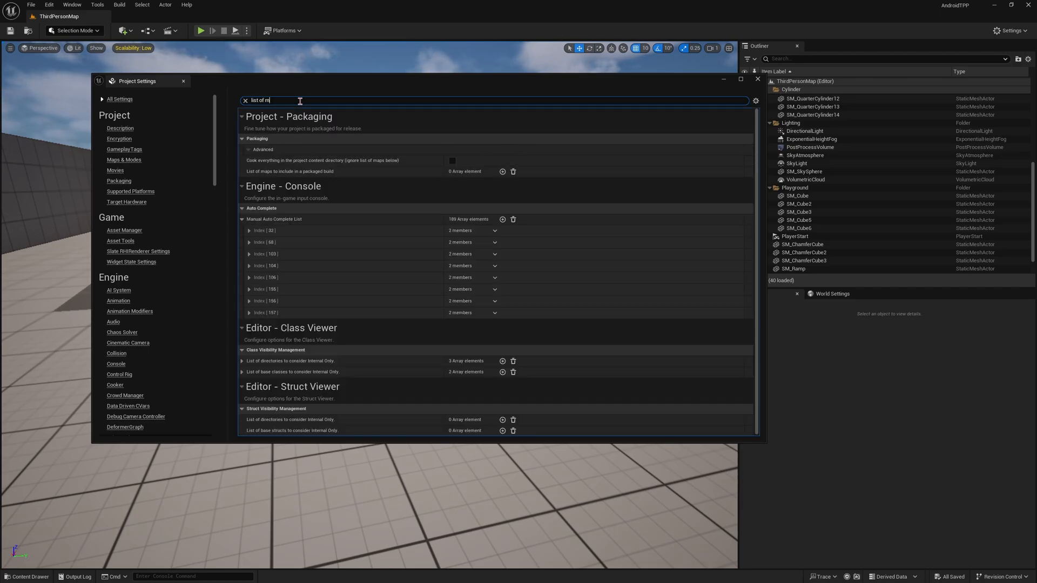
text(ap)
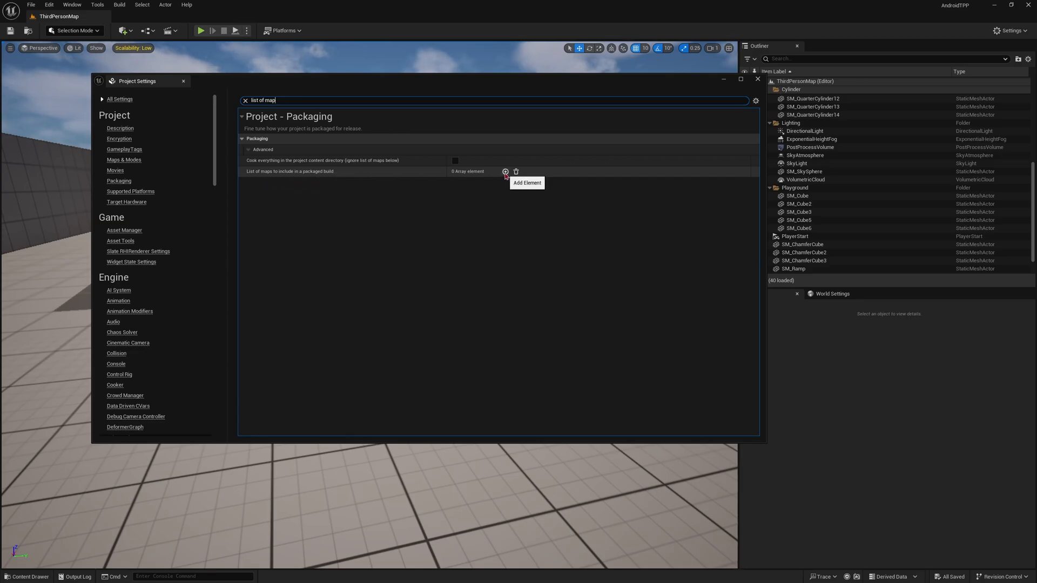
click(505, 172)
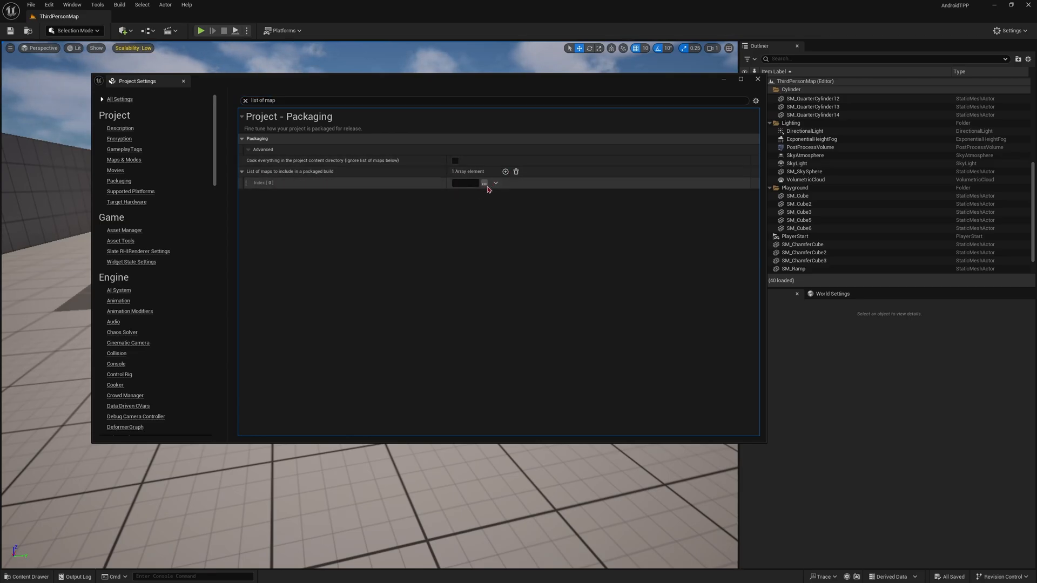
Set the new element of the list of maps to include in a packaged build to ThirdPersonMap from Content/ThirdPerson/Maps
click(484, 183)
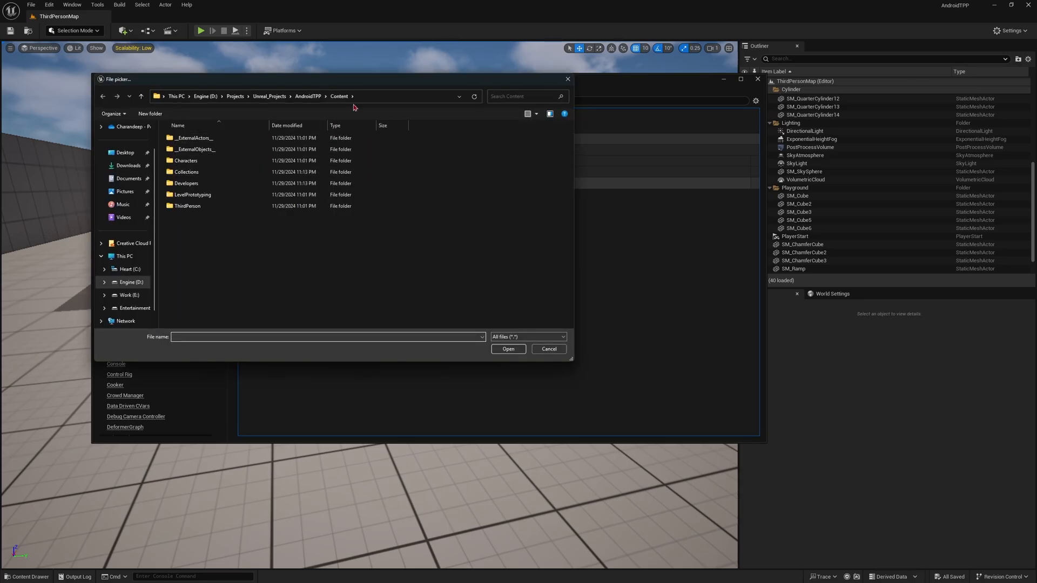
drag(343, 81, 561, 161)
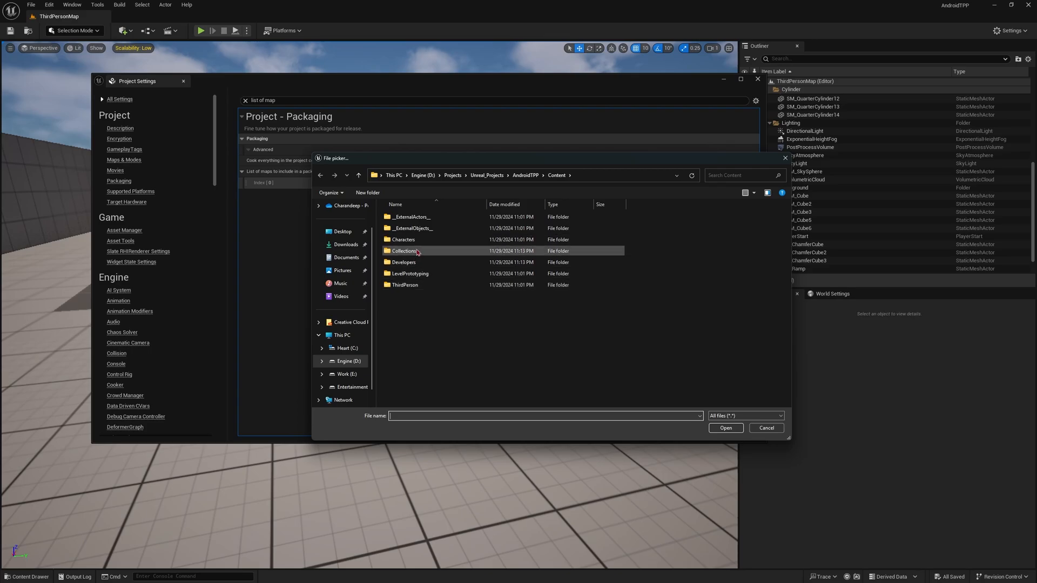
click(417, 286)
double_click(417, 286)
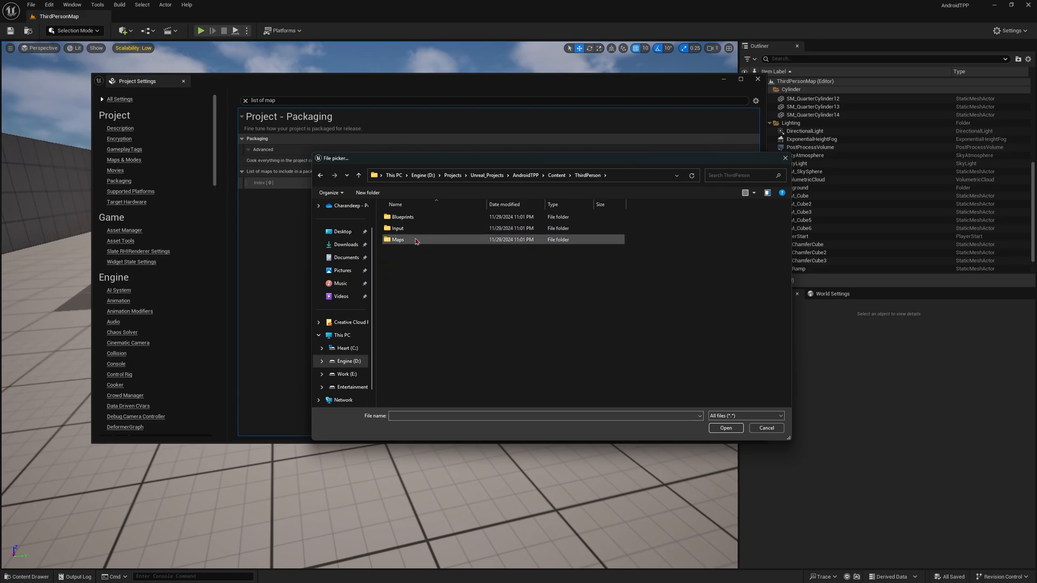
double_click(416, 239)
click(438, 217)
double_click(438, 218)
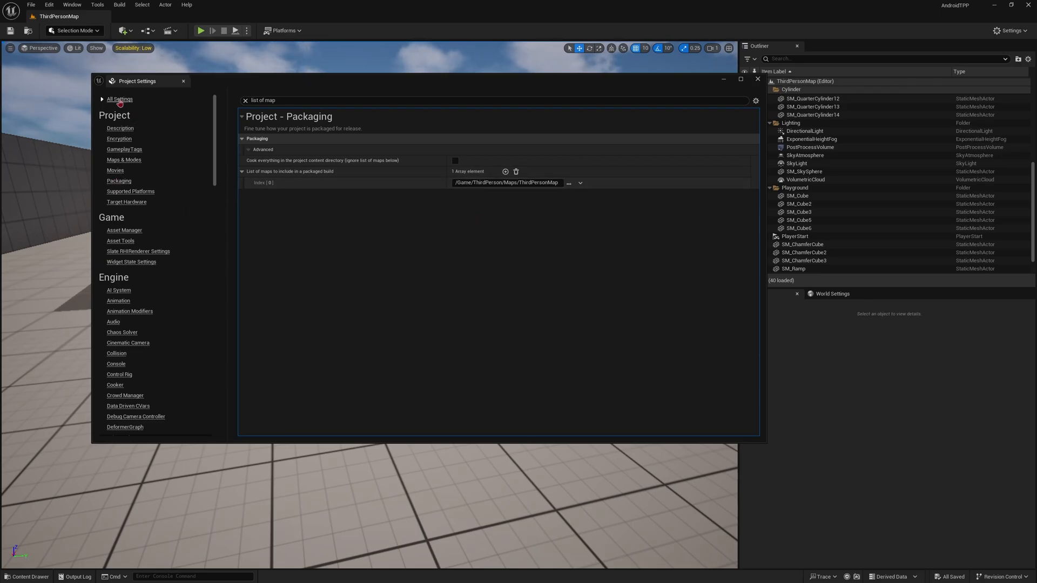
Clear the settings search, maximize Project Settings, and configure the project for the Android platform in its Android settings
click(245, 101)
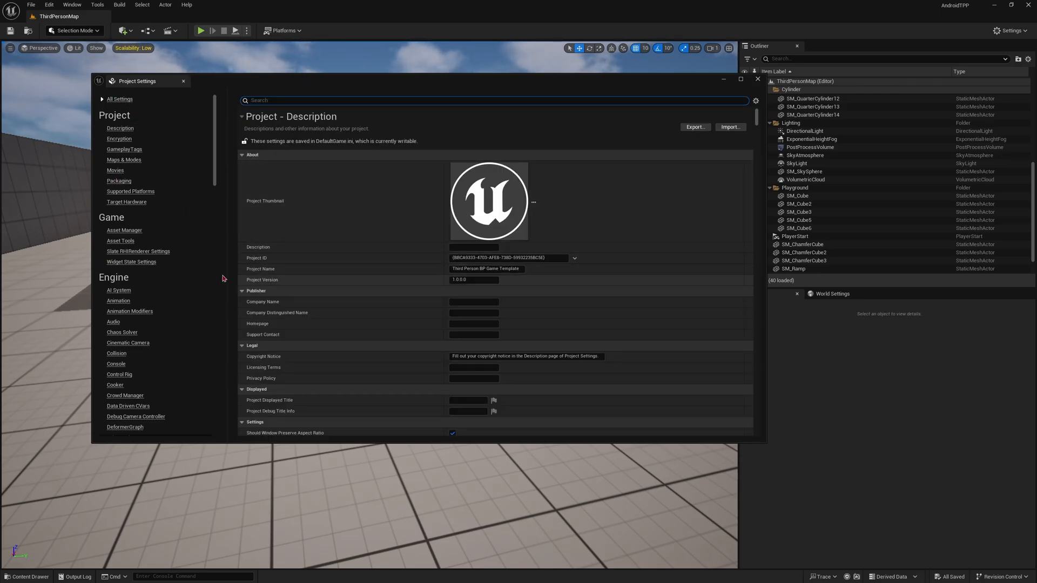
scroll(134, 237, down, 5)
scroll(134, 238, down, 5)
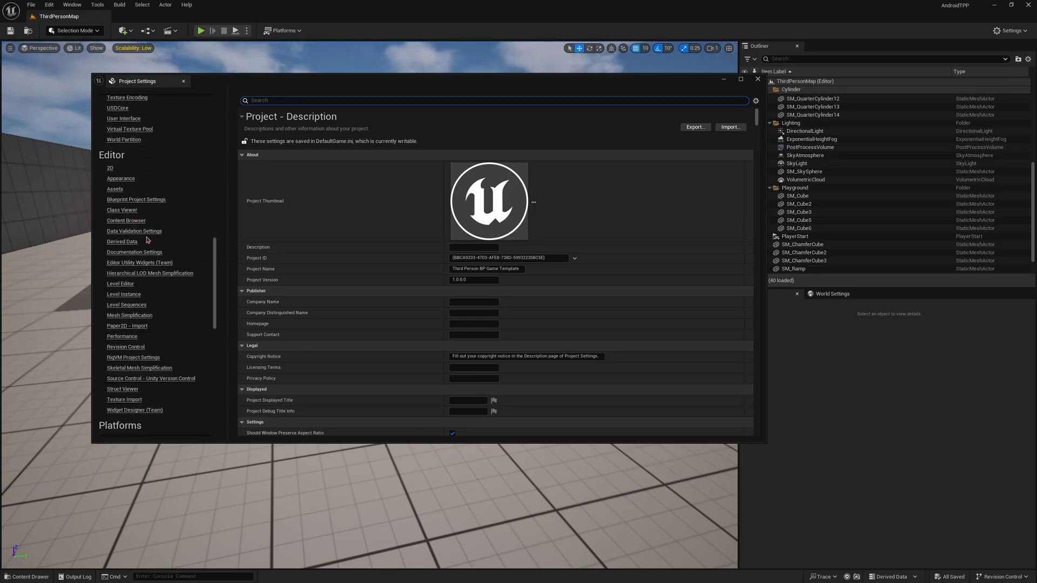
scroll(147, 239, down, 1)
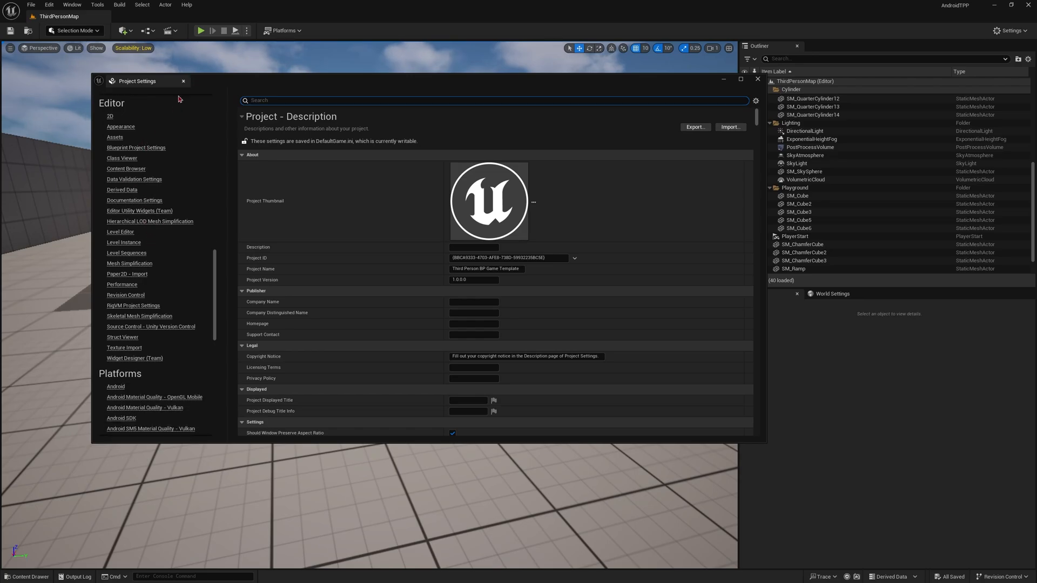
click(741, 79)
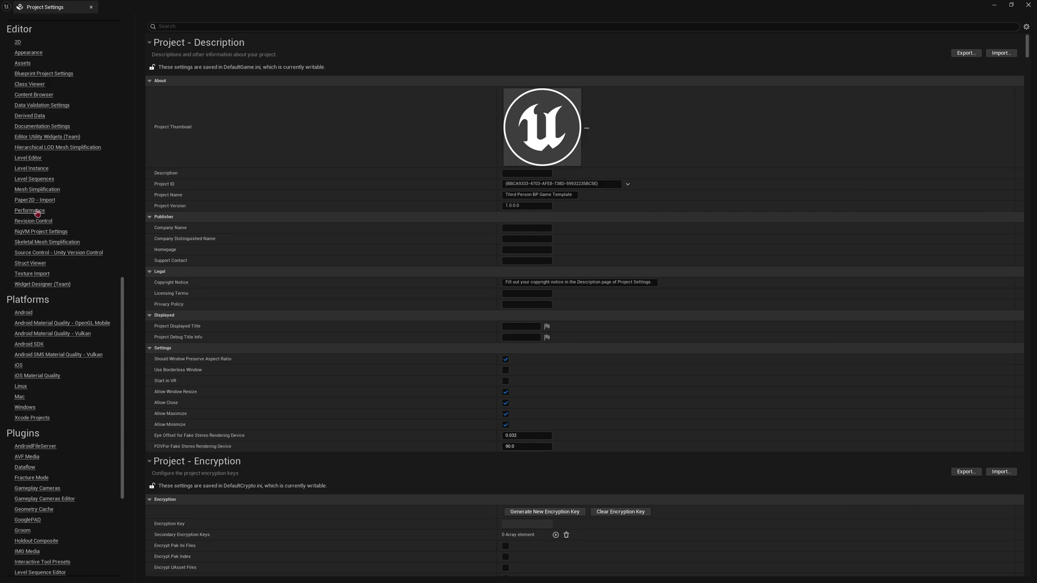
scroll(25, 247, down, 1)
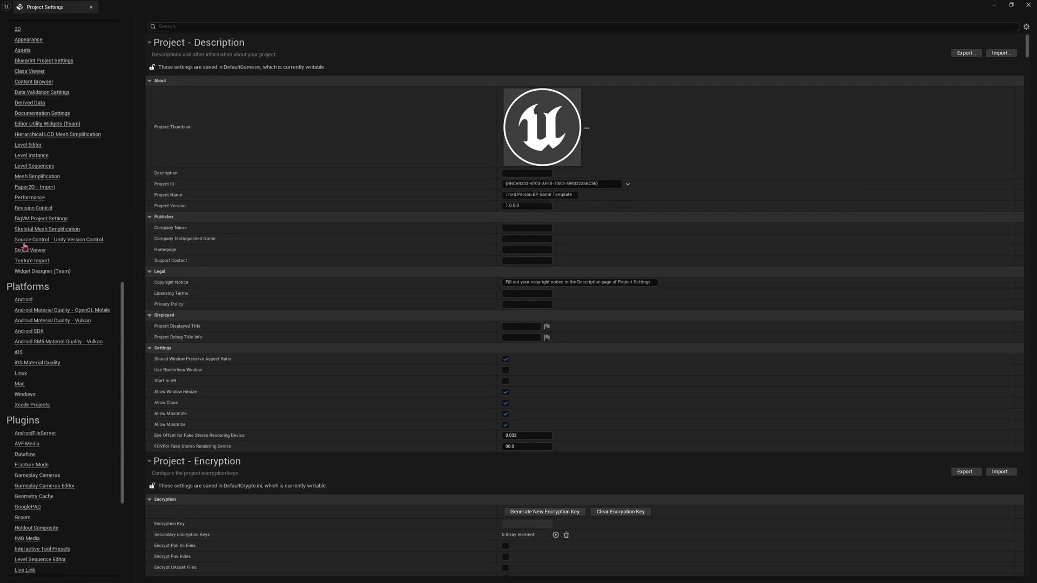
click(25, 300)
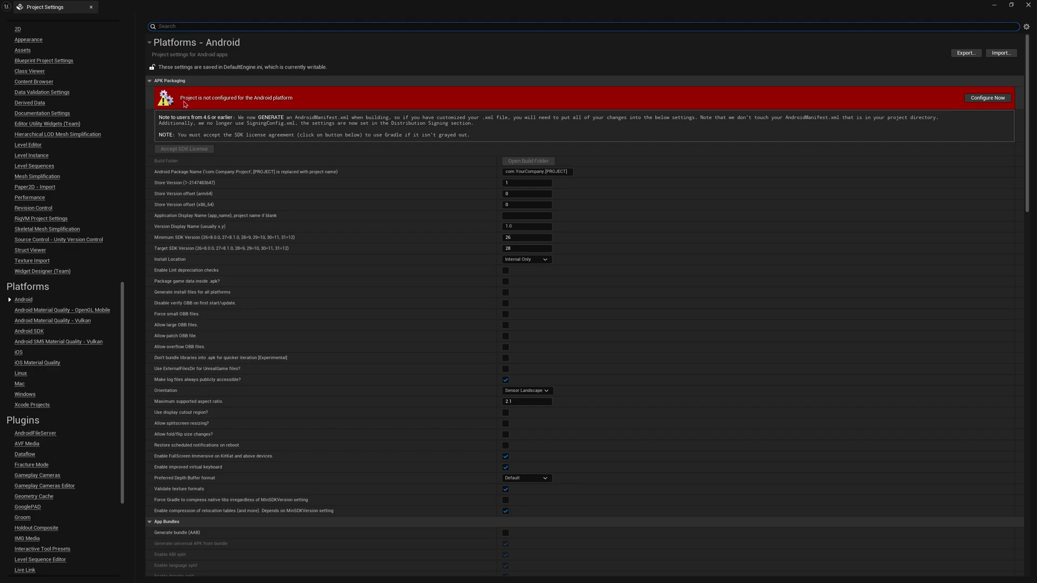
click(979, 100)
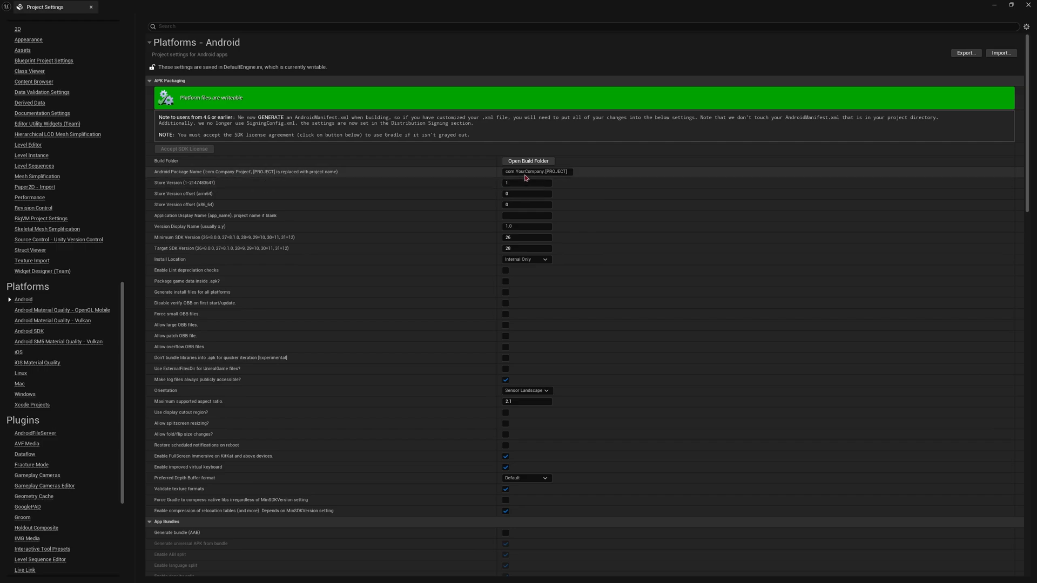
Set the Android package name to com.EpicSingh.TPP and the target SDK version to 33
click(556, 172)
click(567, 172)
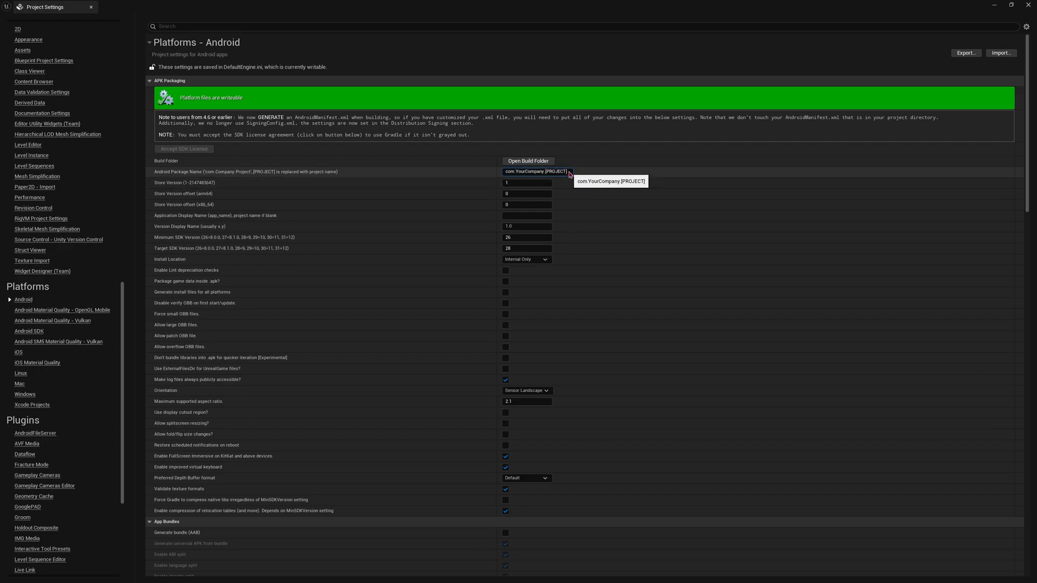
drag(566, 171, 525, 171)
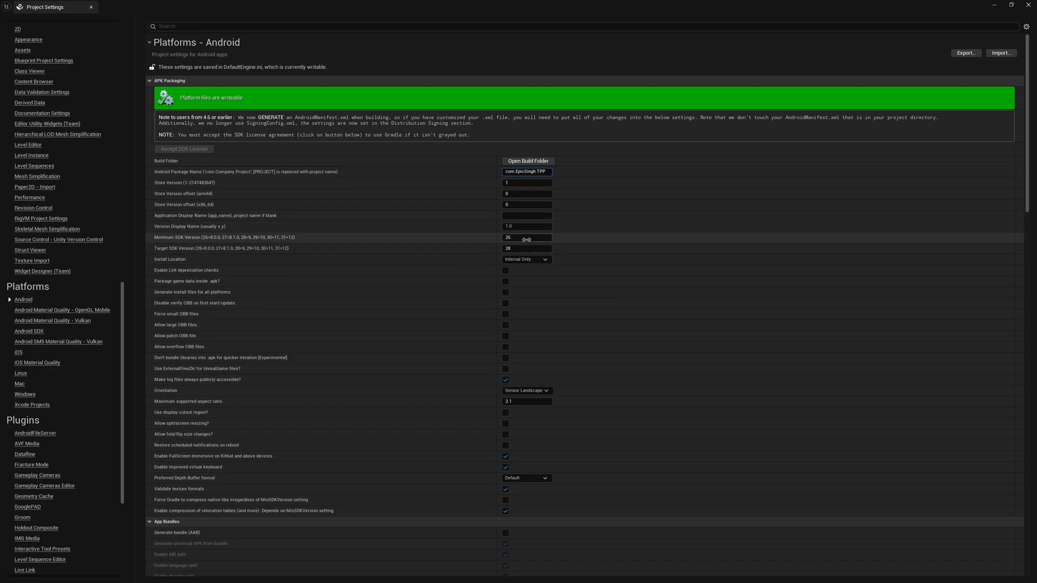
scroll(243, 205, down, 1)
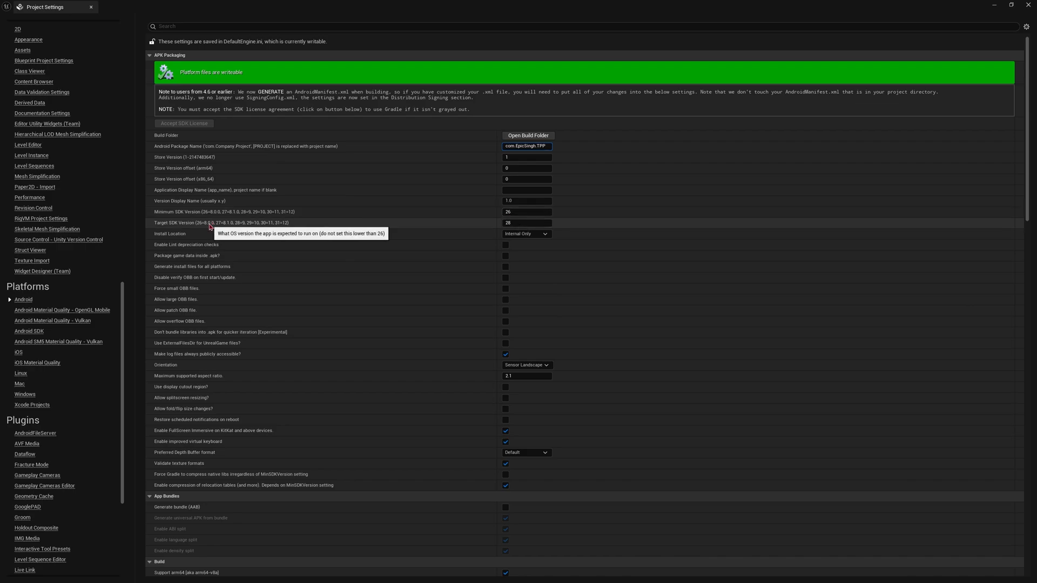
click(535, 225)
Launch Android Studio, open its SDK Manager, and check the installed SDK platforms and their API levels
key(super)
text(android Studio)
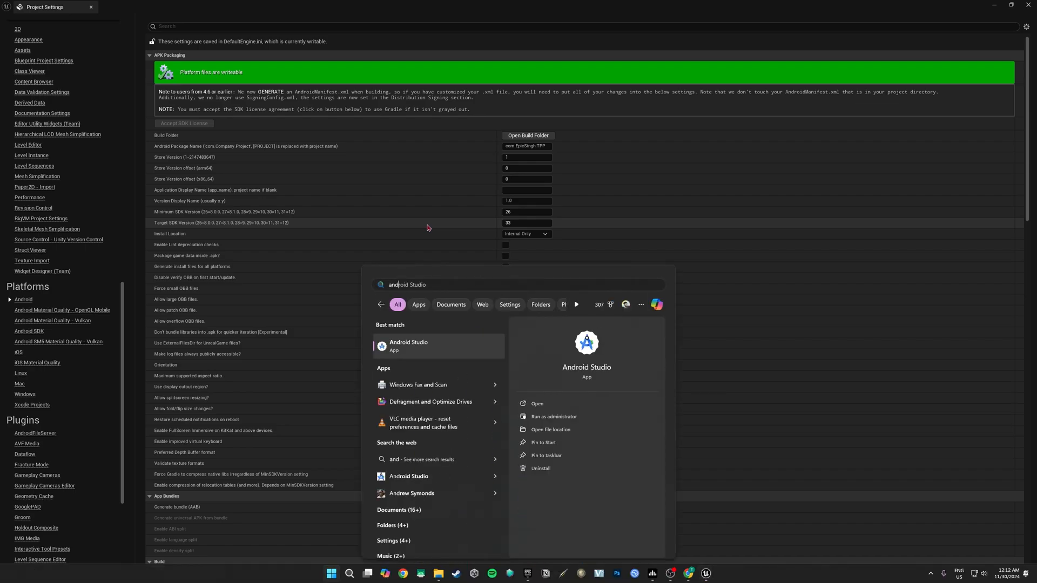
key(Return)
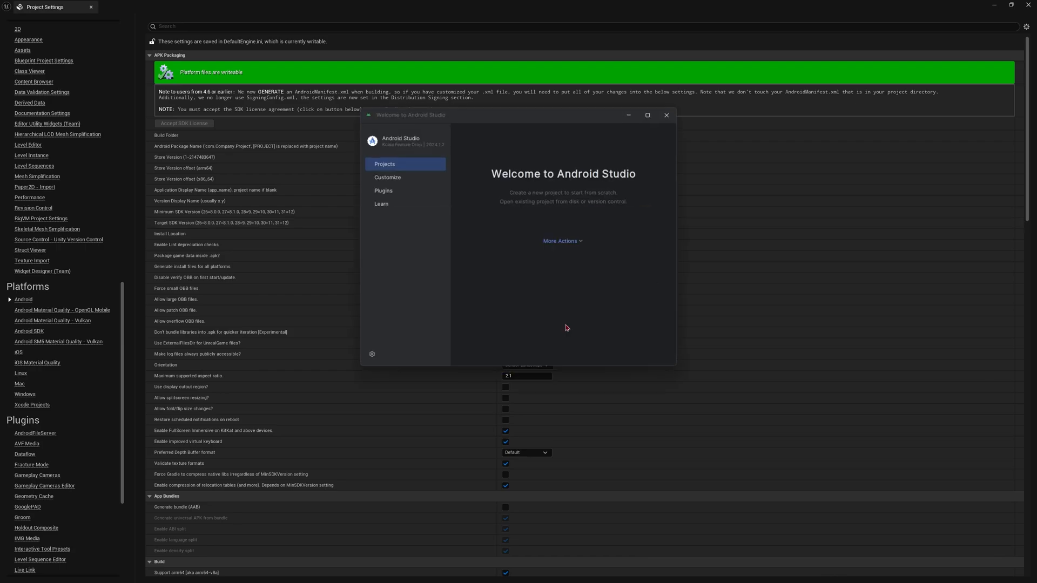
click(570, 282)
click(574, 317)
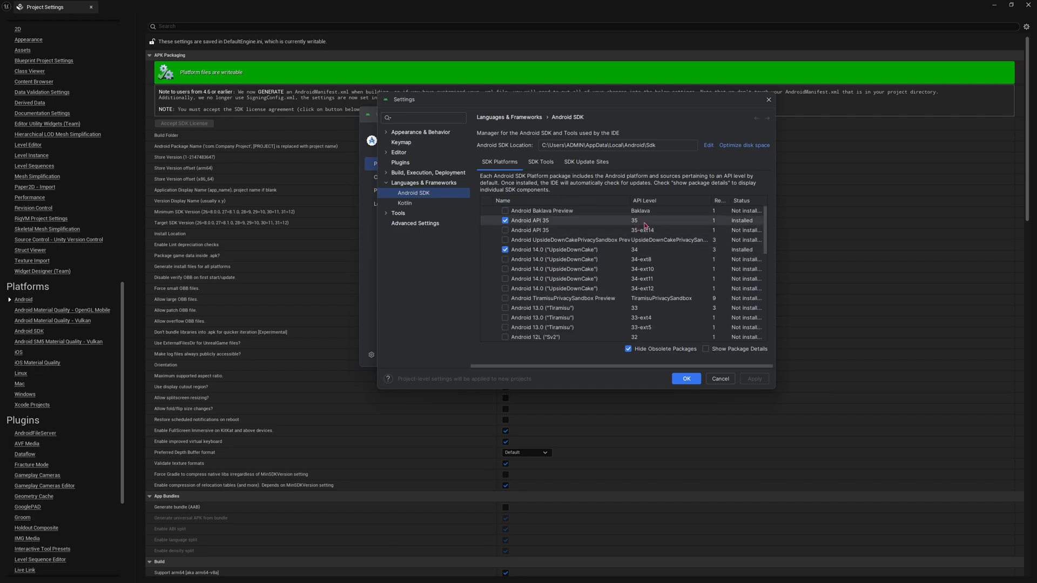
scroll(644, 227, down, 4)
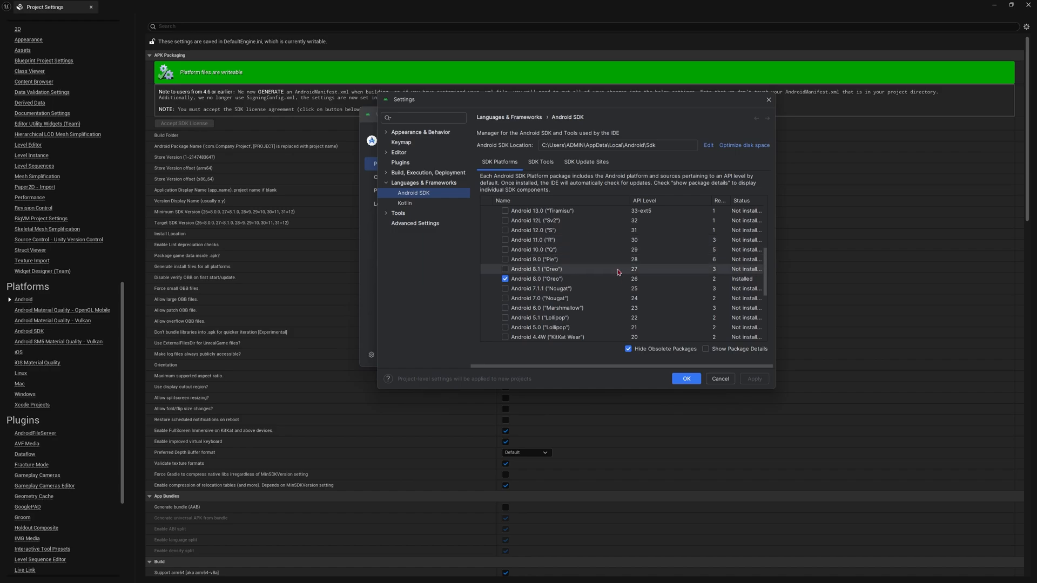
scroll(559, 234, up, 2)
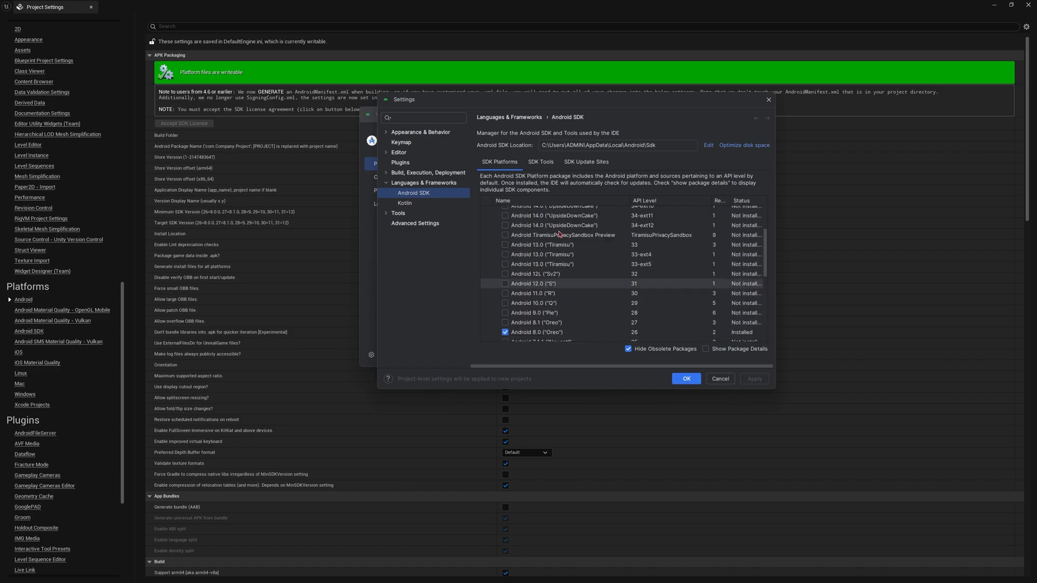
scroll(559, 233, up, 3)
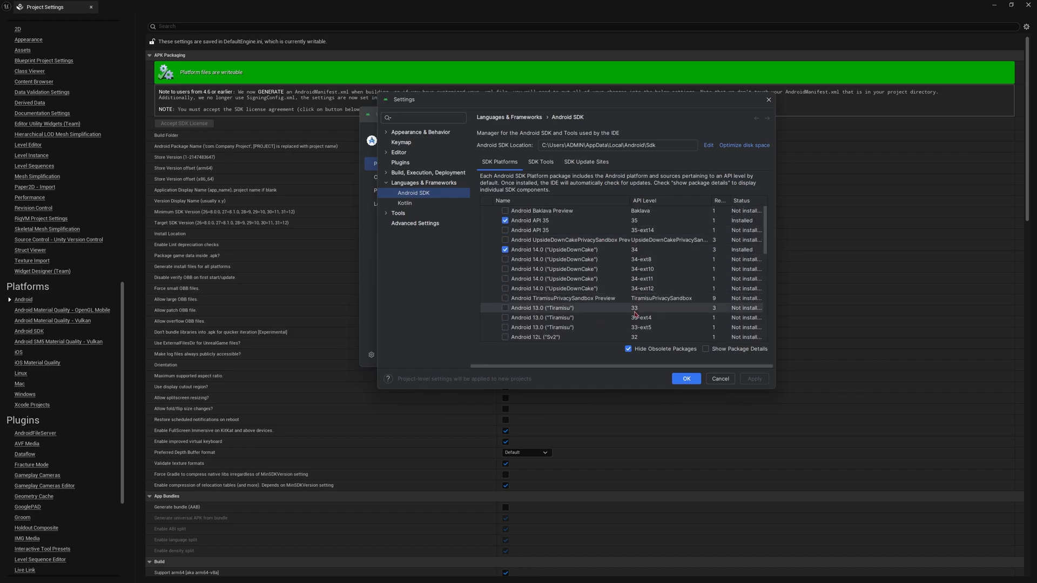
Check the installed build-tools and NDK versions among the SDK tools, close the SDK settings, and return to the Project Settings
click(540, 161)
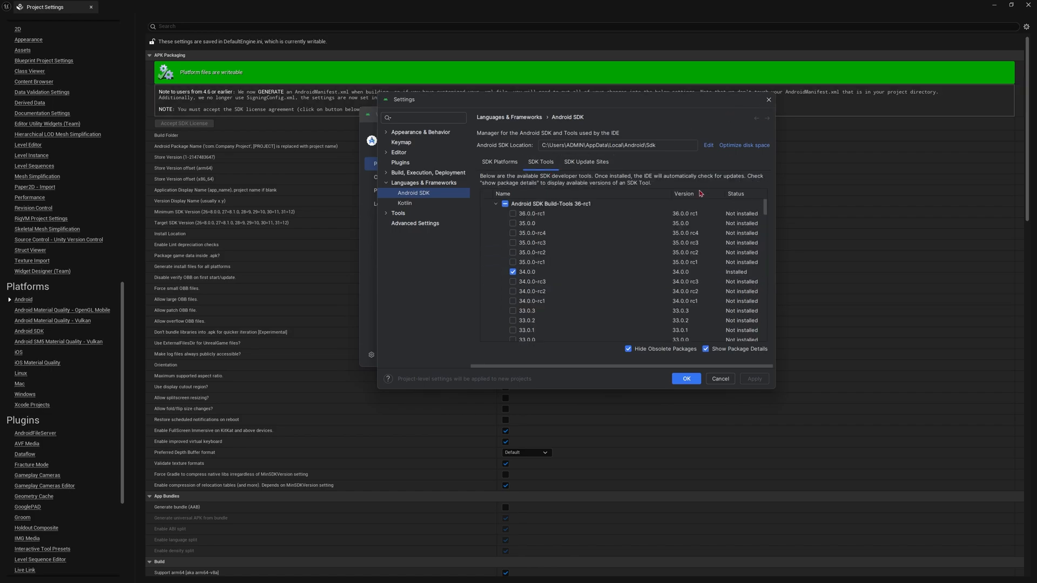
scroll(636, 277, down, 5)
scroll(621, 276, down, 15)
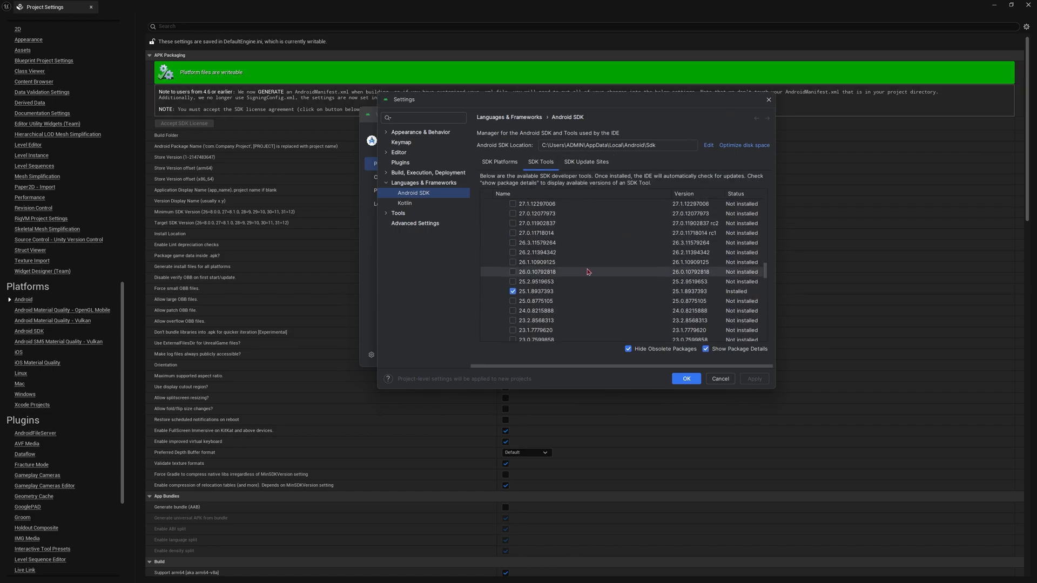
click(769, 99)
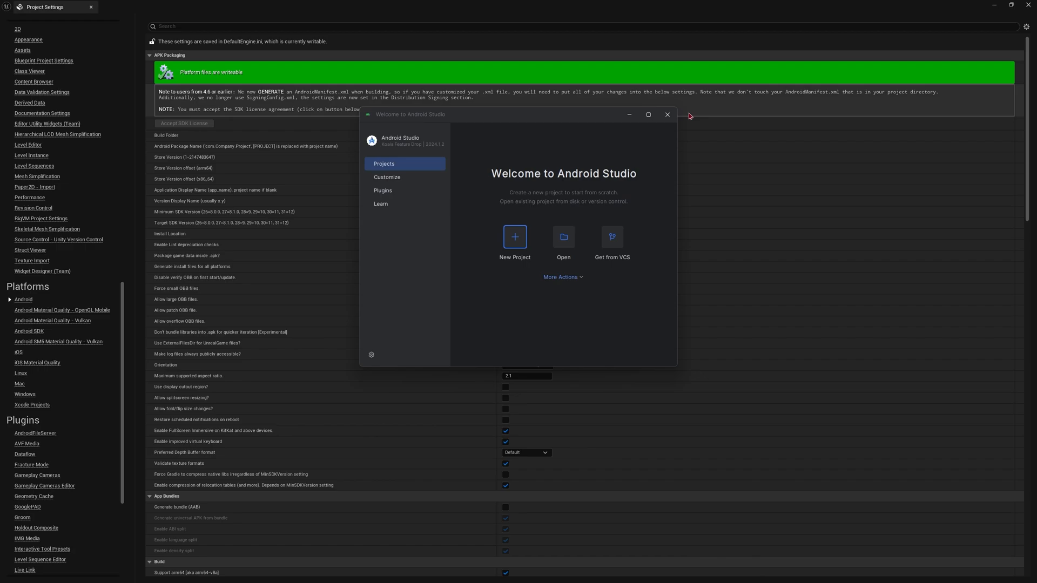
click(721, 150)
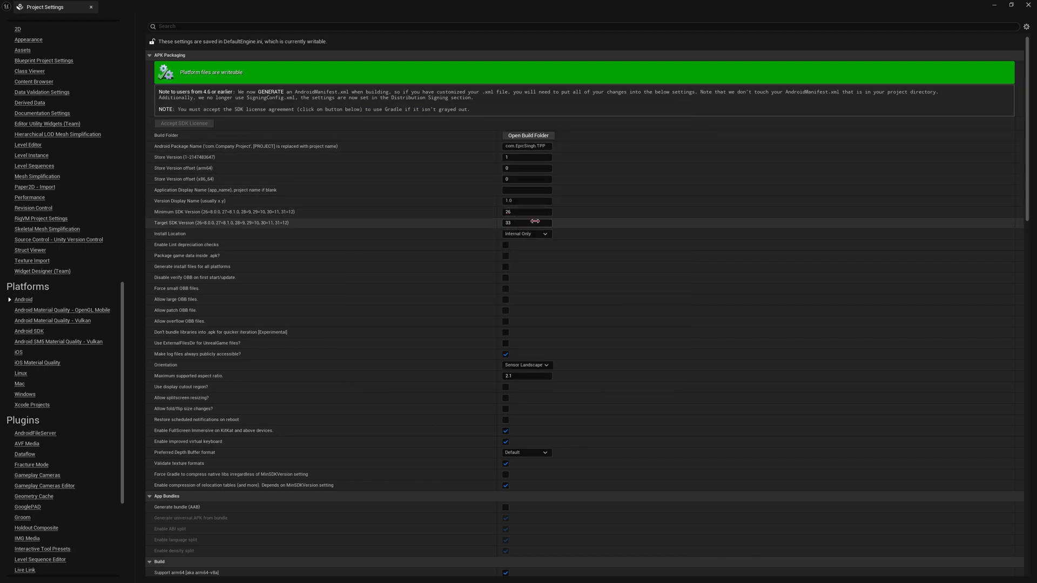
Look through the remaining Android platform settings and open the Android SDK settings page
scroll(514, 270, down, 4)
scroll(443, 299, down, 20)
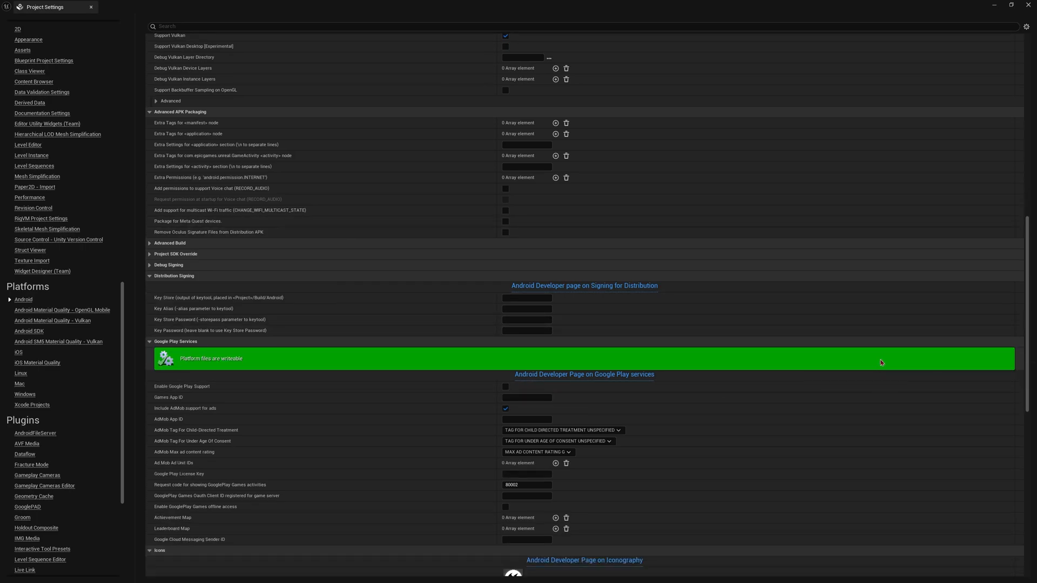
scroll(320, 292, up, 19)
scroll(319, 292, up, 7)
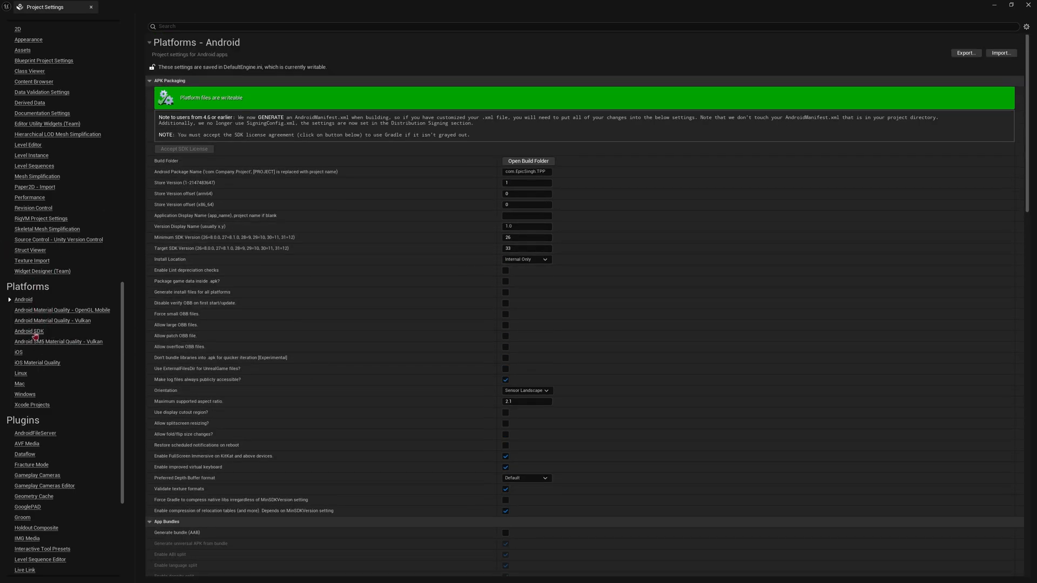
click(35, 334)
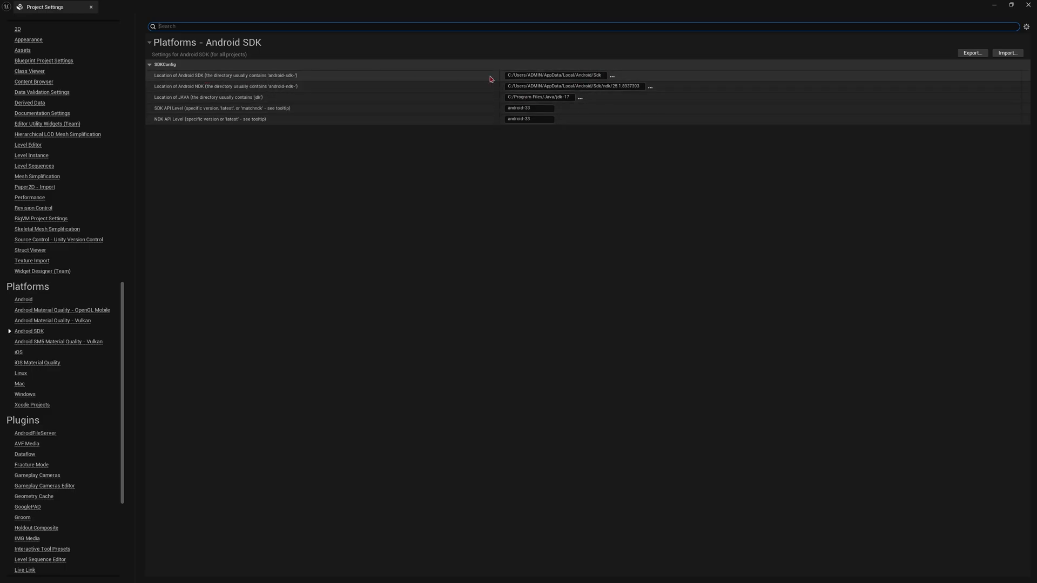
Switch to Android Studio, copy the Android SDK location from the SDK Manager, and return to the Project Settings
key(super)
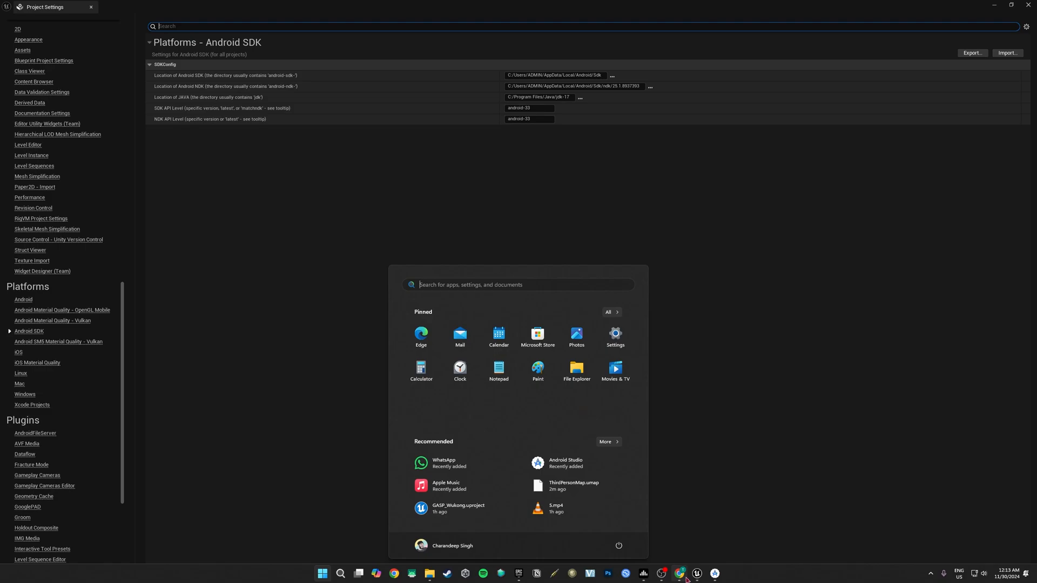
click(689, 573)
click(576, 280)
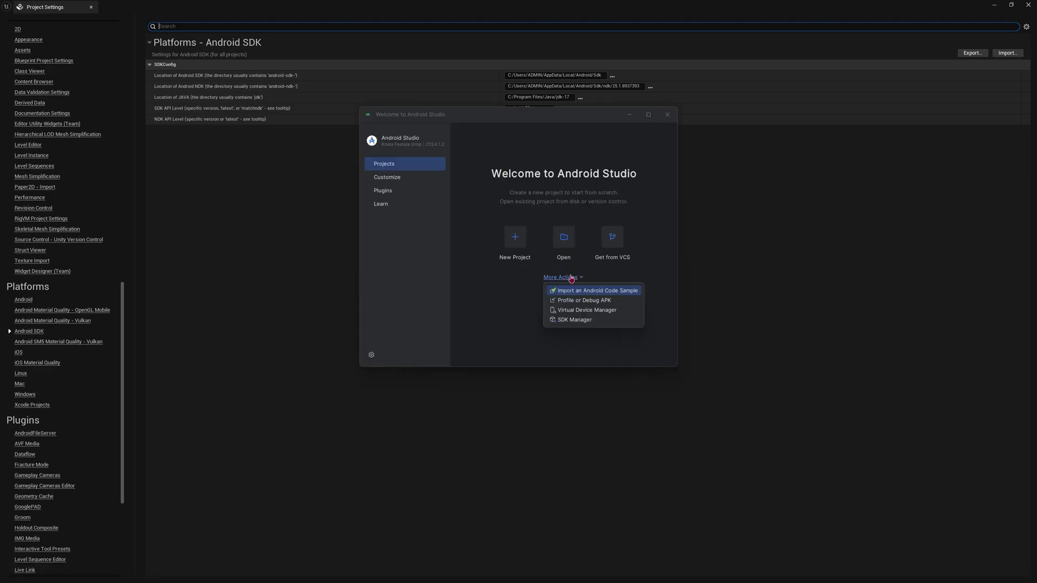
click(563, 323)
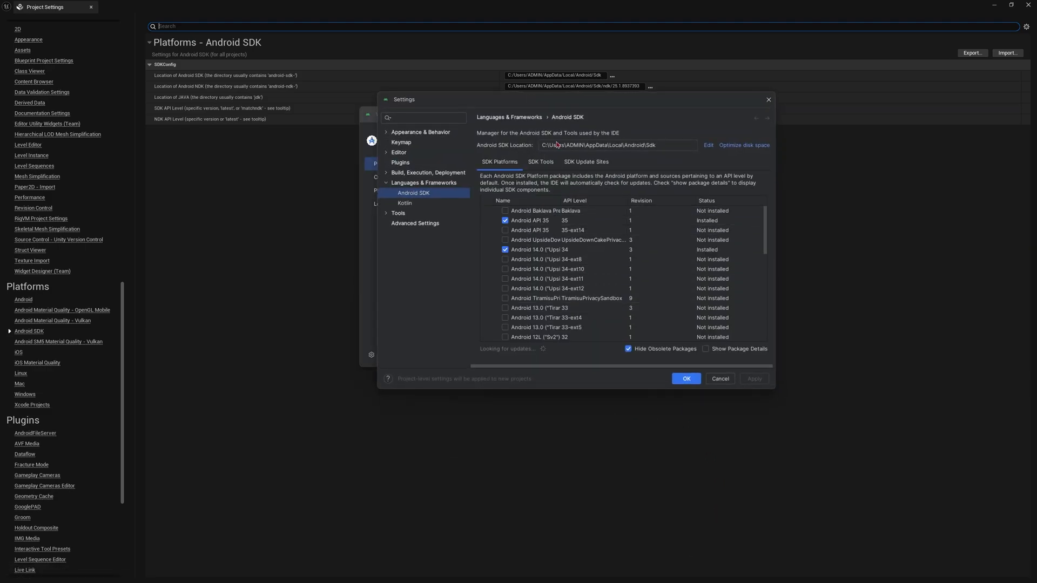
click(661, 148)
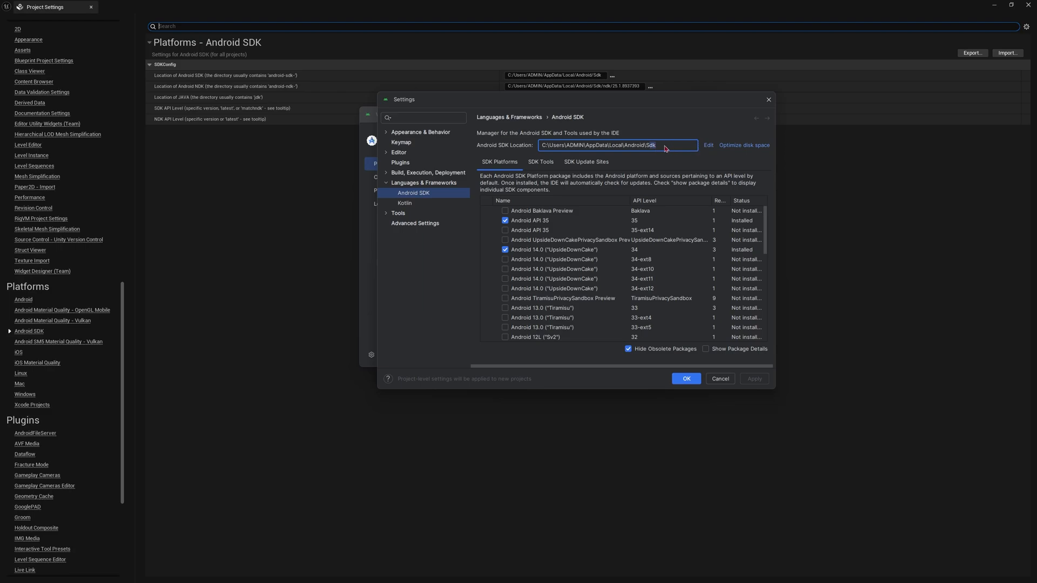
triple_click(665, 149)
key(ctrl+c)
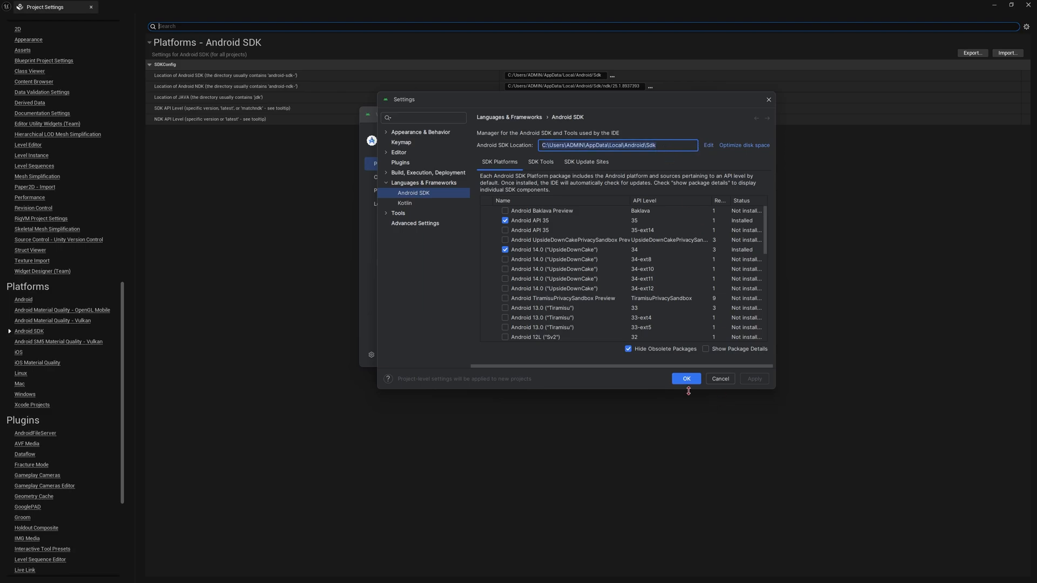
click(697, 424)
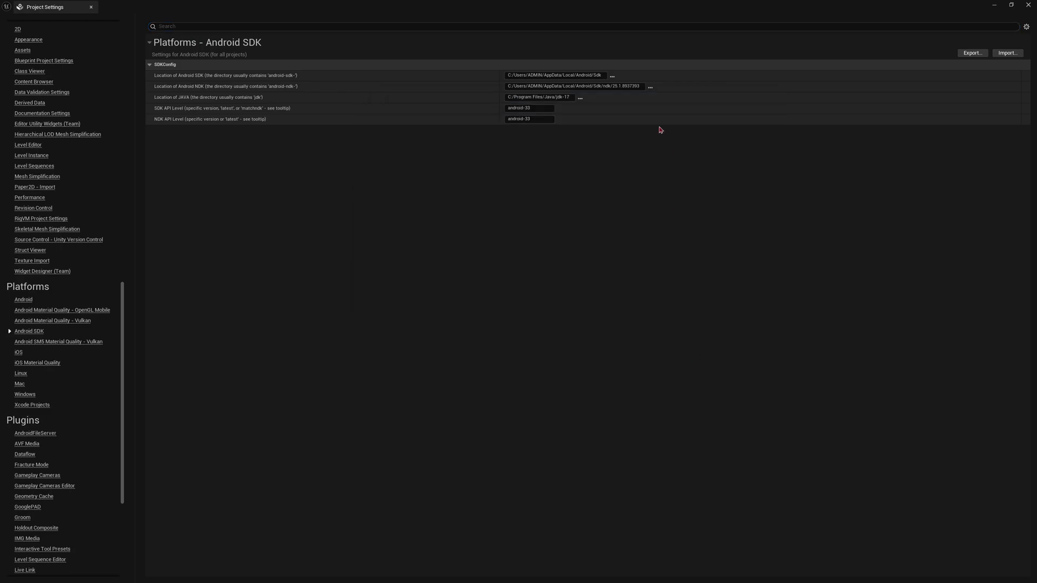
Set the Android SDK location to the copied path, choosing the folder C:/Users/ADMIN/AppData/Local/Android/Sdk
click(603, 77)
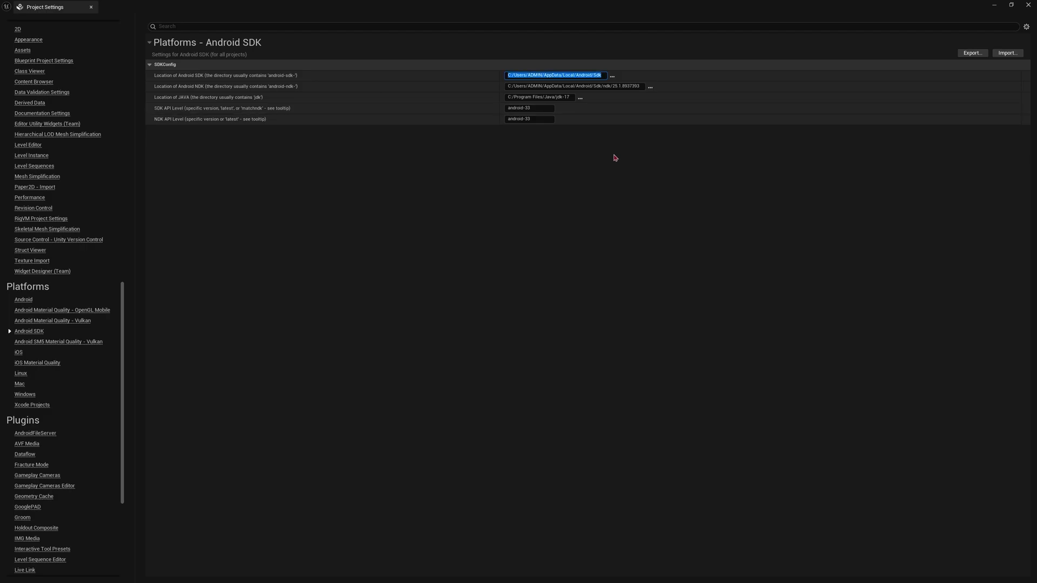
click(613, 80)
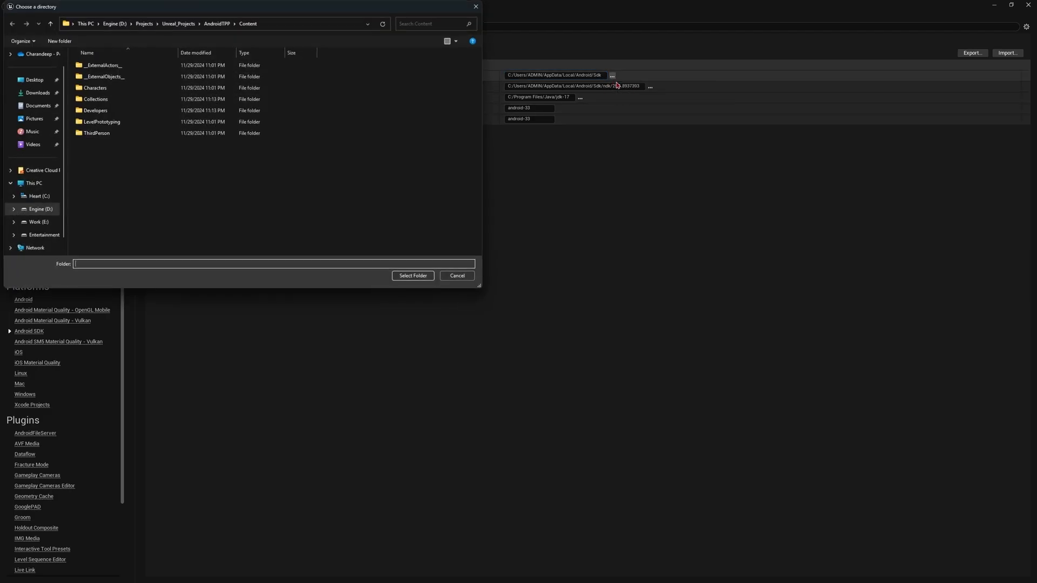
click(294, 24)
key(ctrl+v)
key(Return)
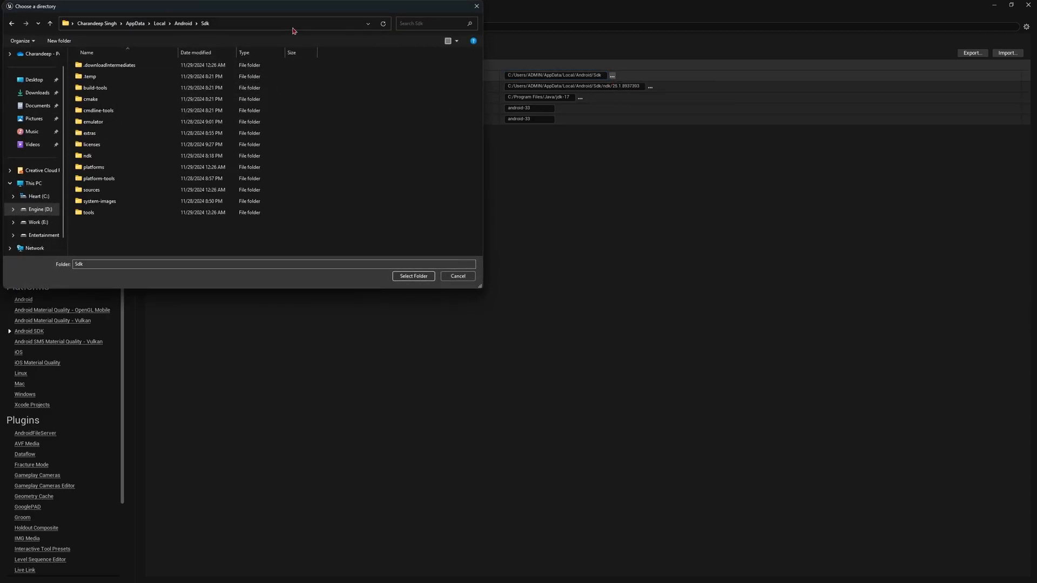
click(184, 24)
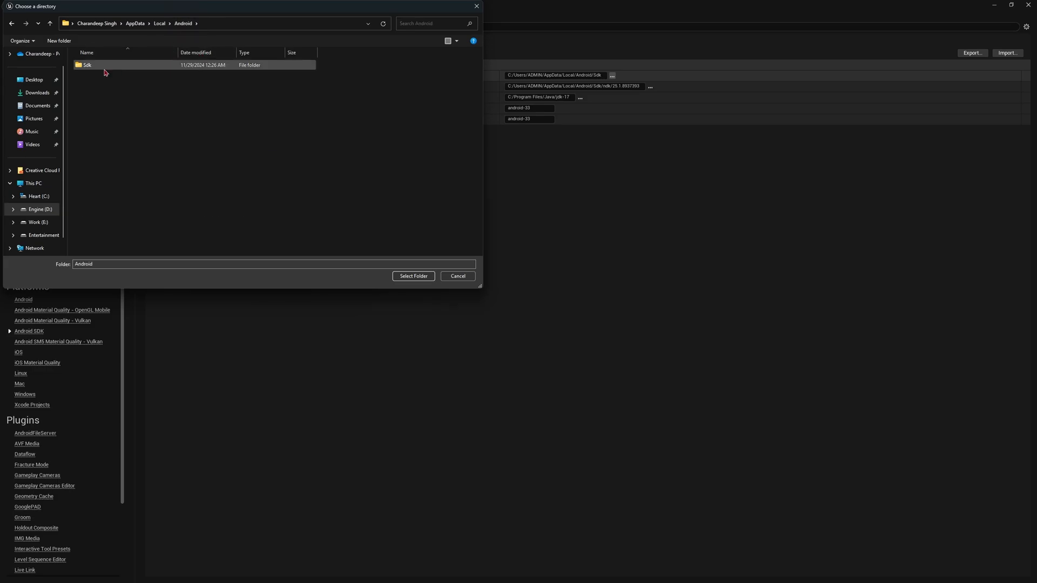
double_click(95, 66)
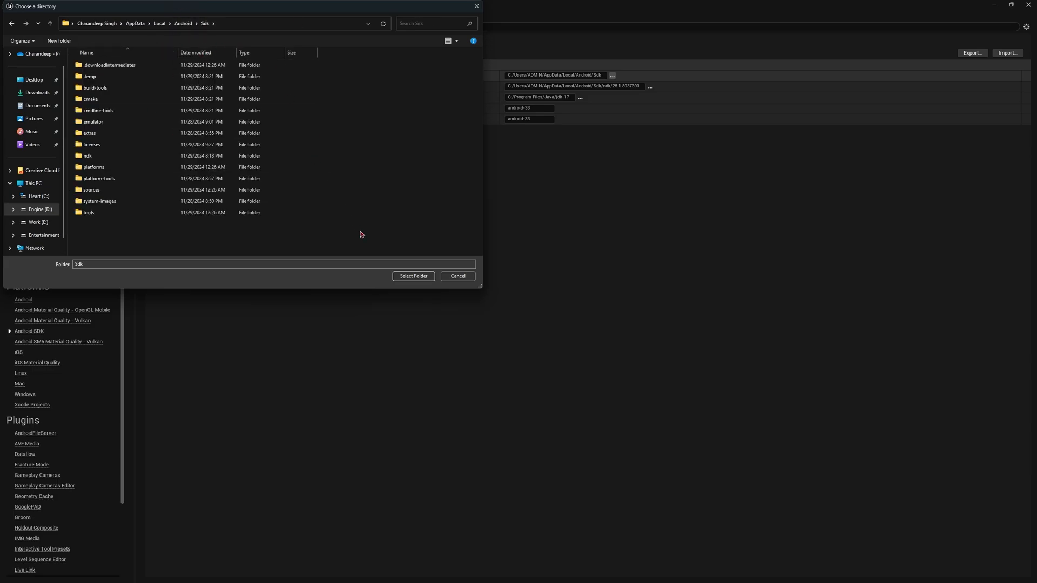
click(414, 276)
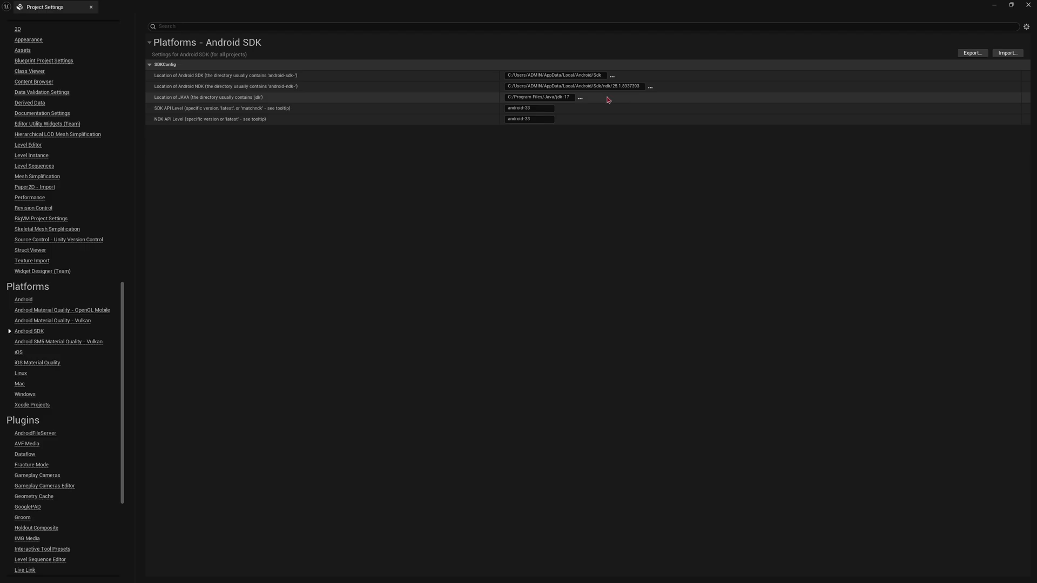
Try to set the Android NDK location to the 25.1.8937393 folder inside the SDK's ndk folder
click(650, 87)
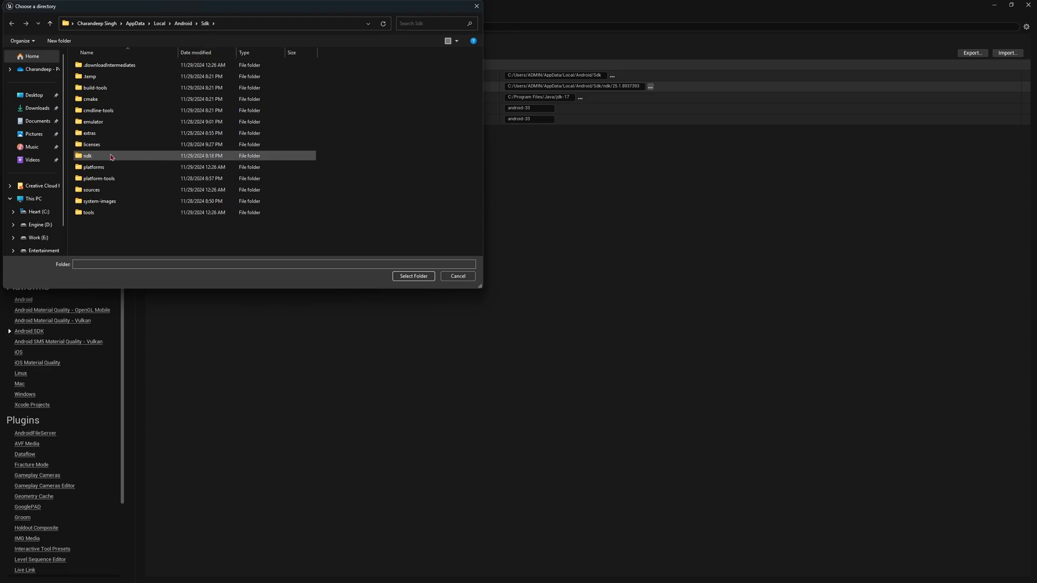
double_click(93, 161)
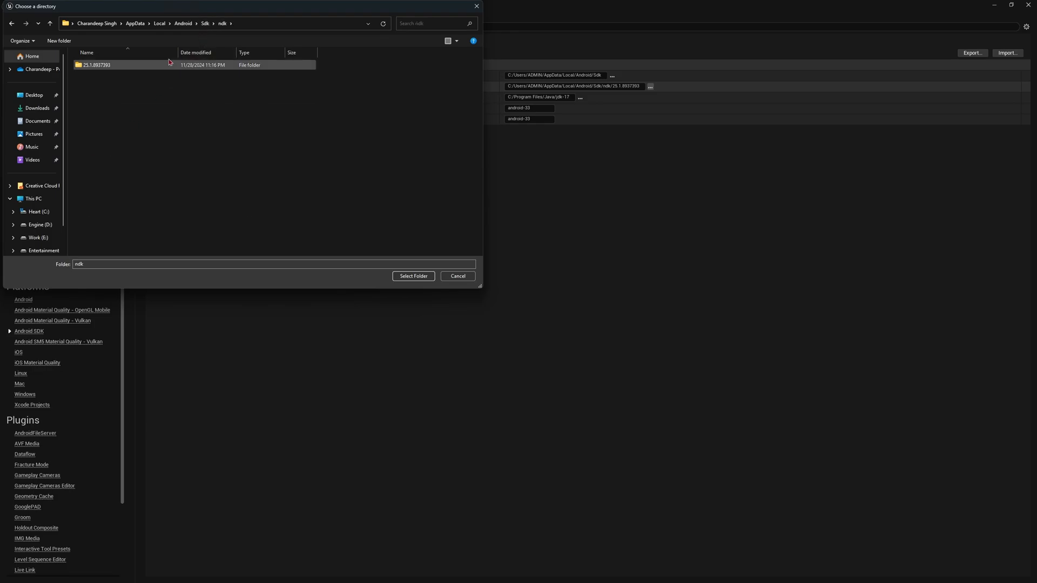
drag(255, 13, 289, 118)
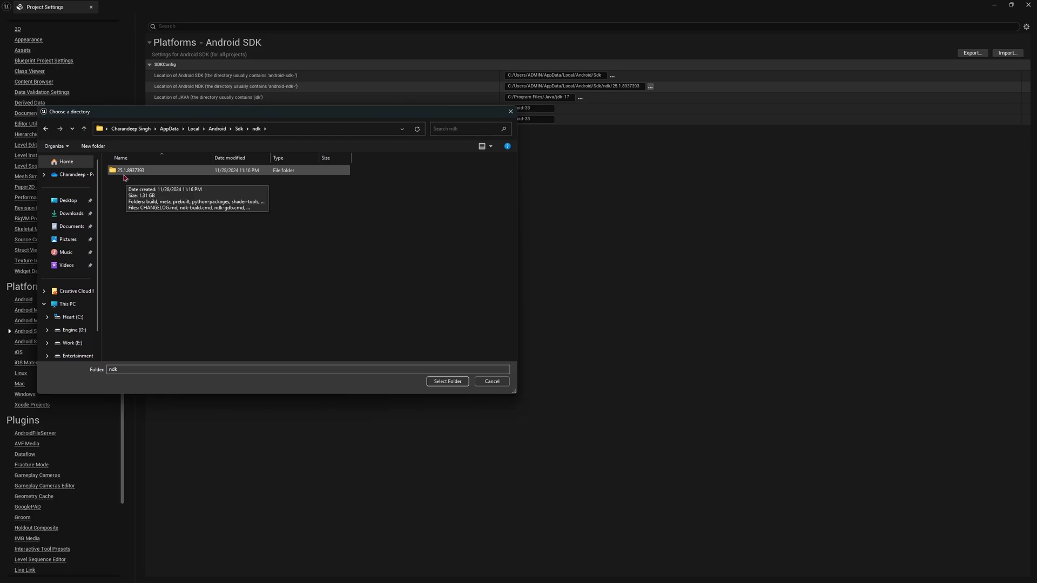
double_click(124, 174)
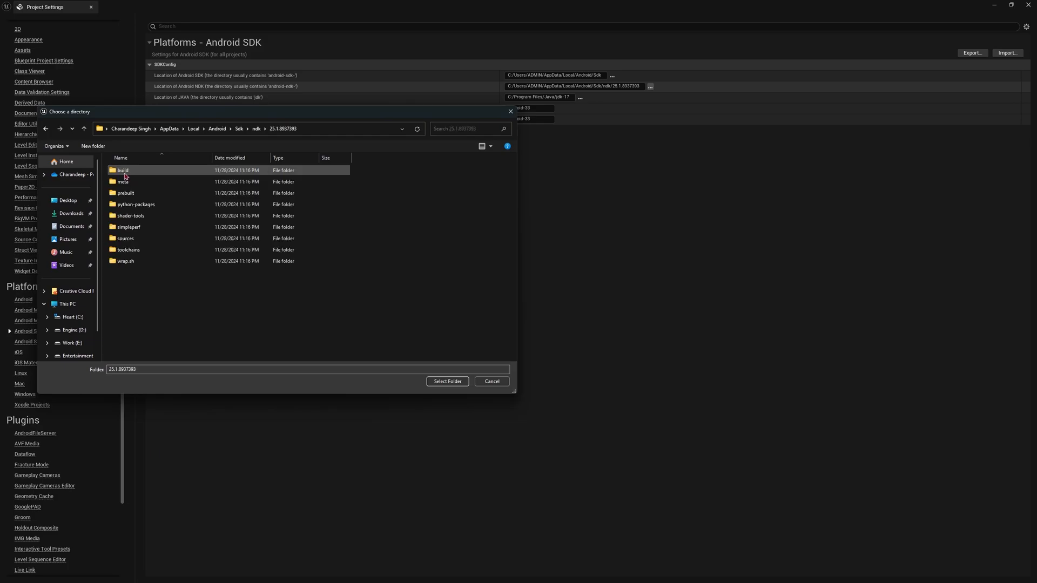
click(447, 381)
click(602, 87)
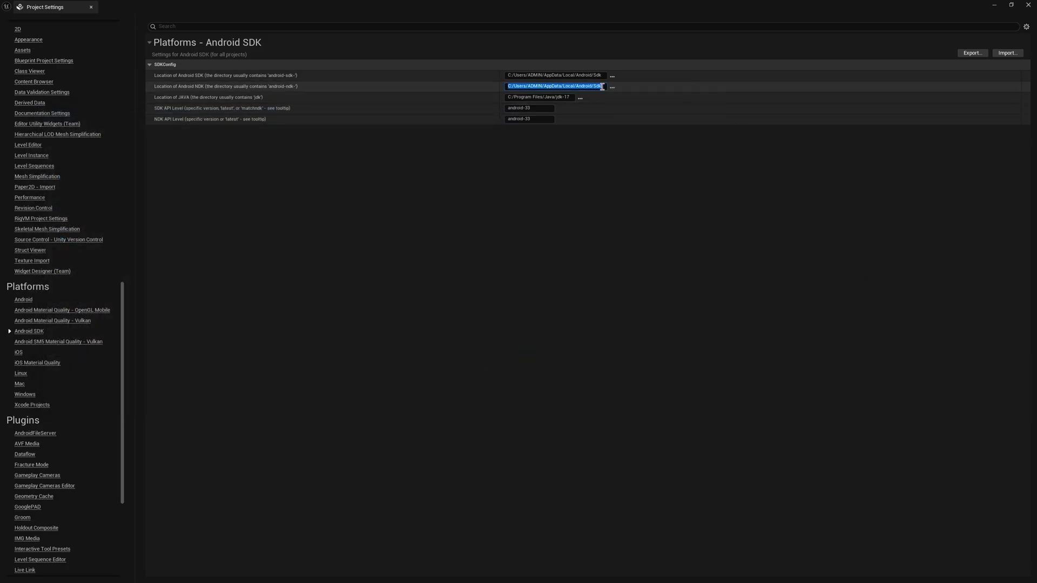
click(612, 87)
click(297, 130)
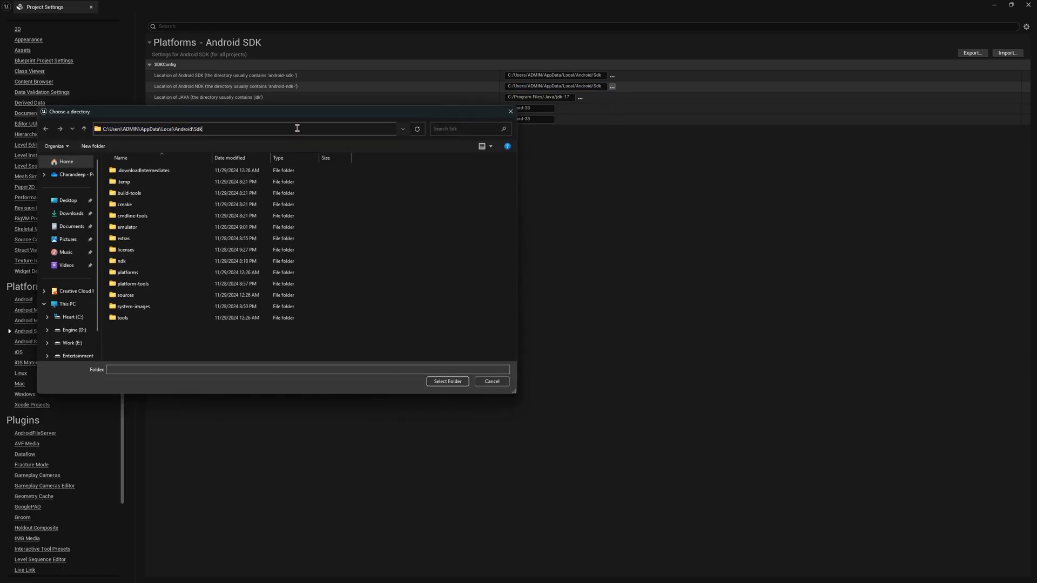
double_click(122, 262)
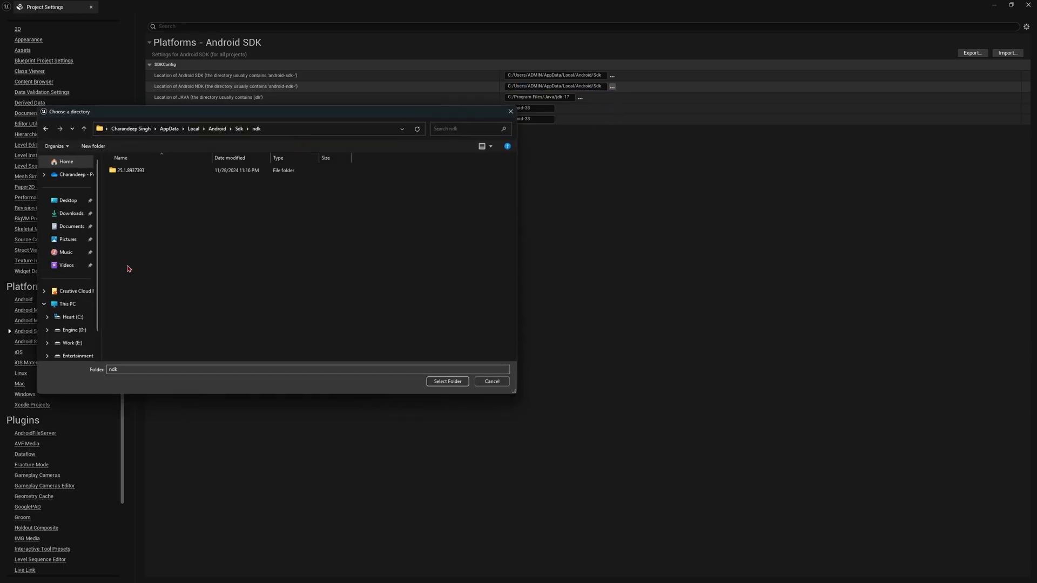
double_click(146, 171)
click(448, 382)
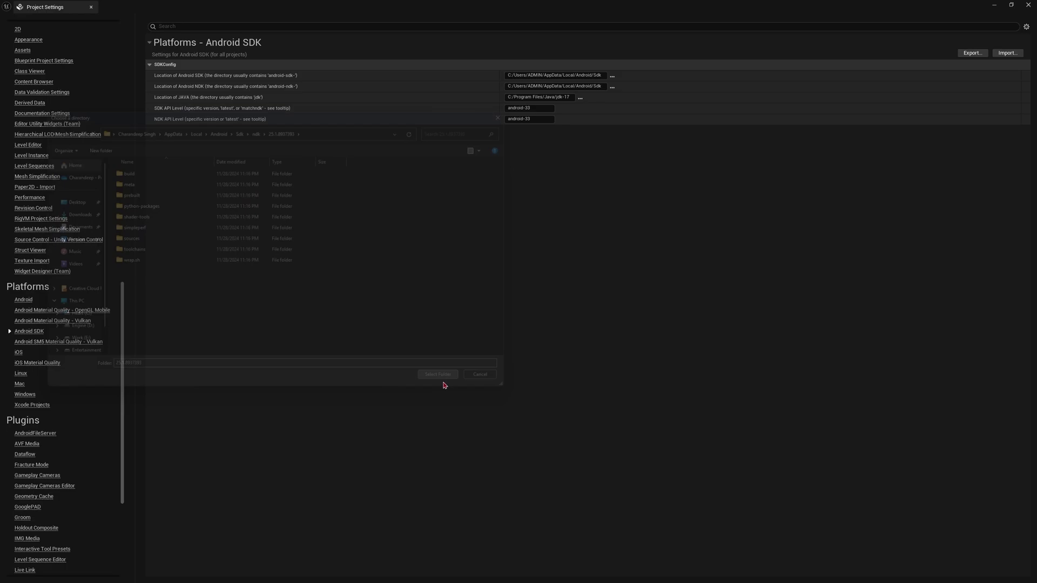
Set the Android NDK location to C:/Users/ADMIN/AppData/Local/Android/Sdk/ndk/25.1.8937393
click(613, 87)
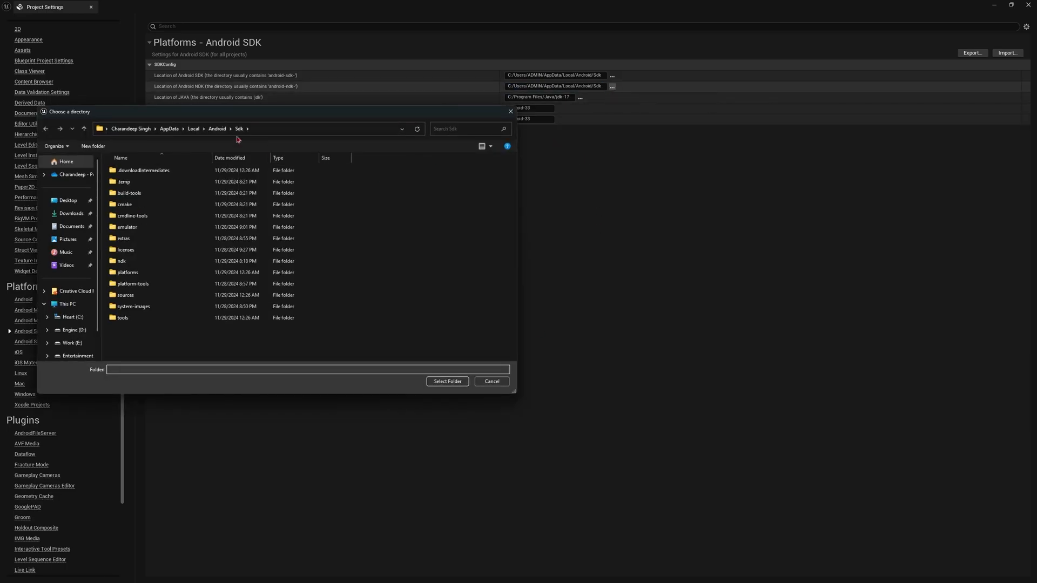
double_click(121, 261)
double_click(138, 170)
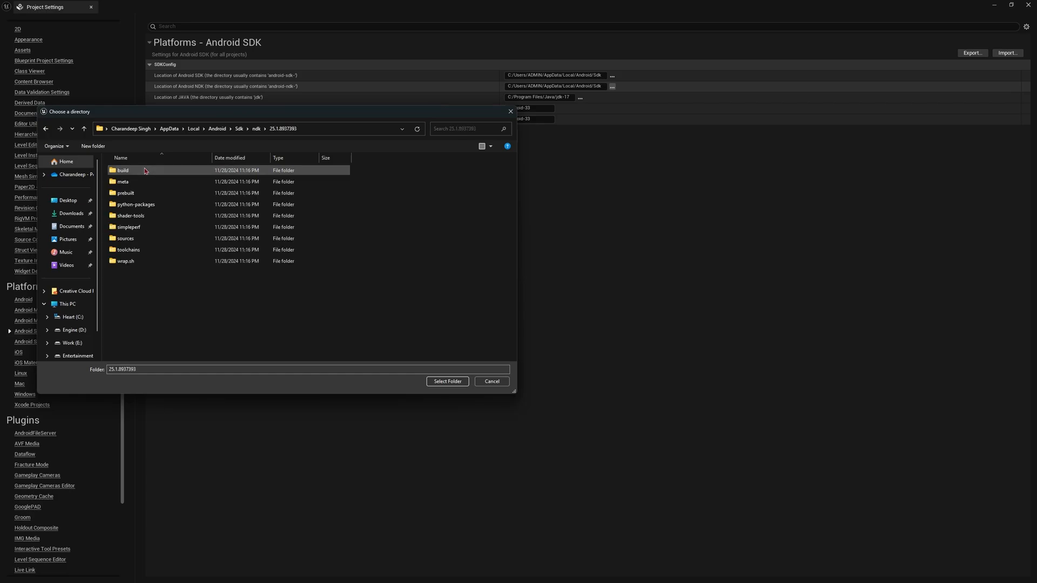
click(322, 129)
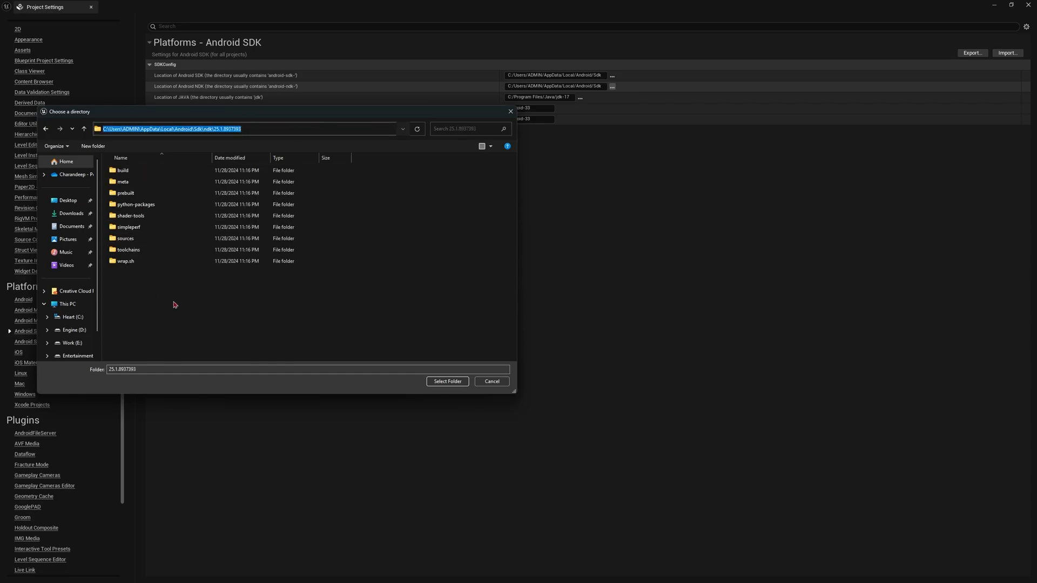
click(447, 381)
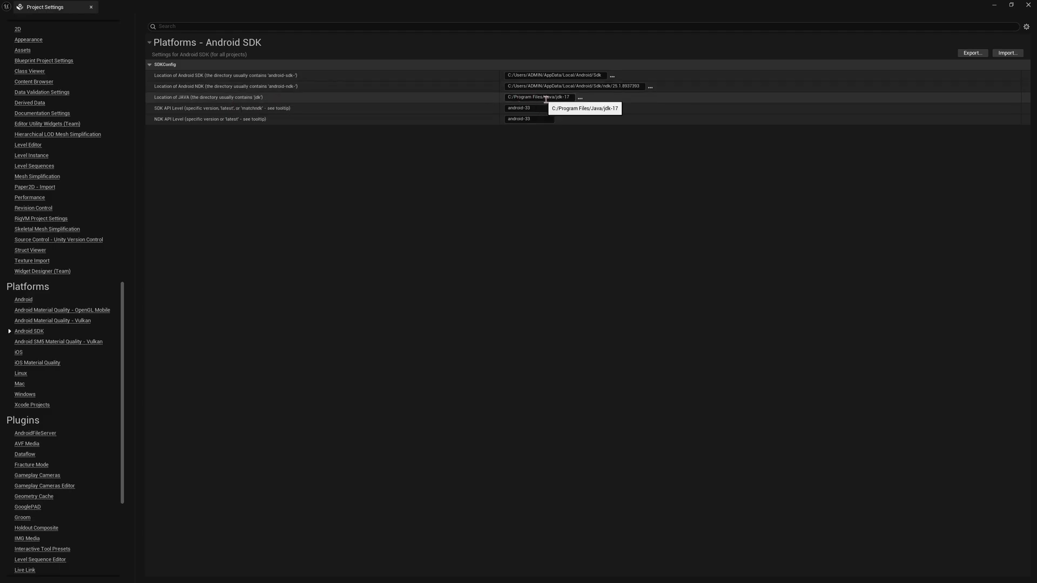
Set the Java location to the JDK folder C:/Program Files/Java/jdk-17
click(581, 98)
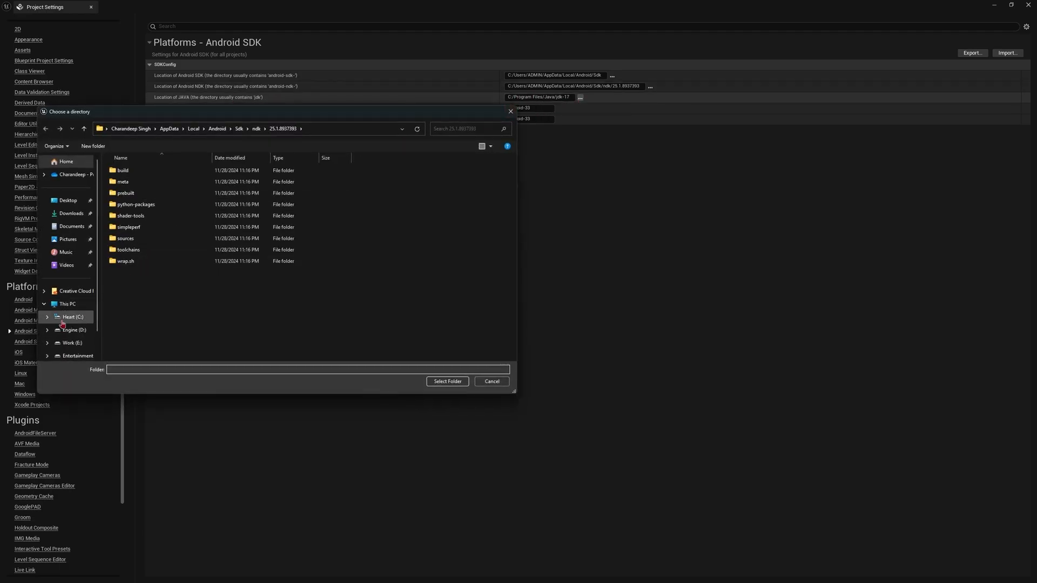
click(81, 320)
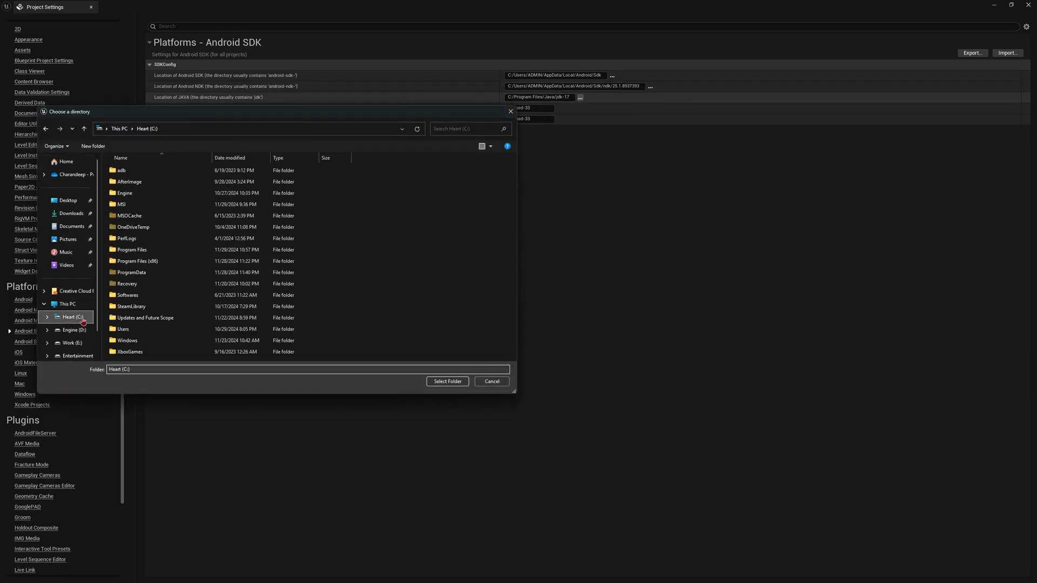
double_click(138, 249)
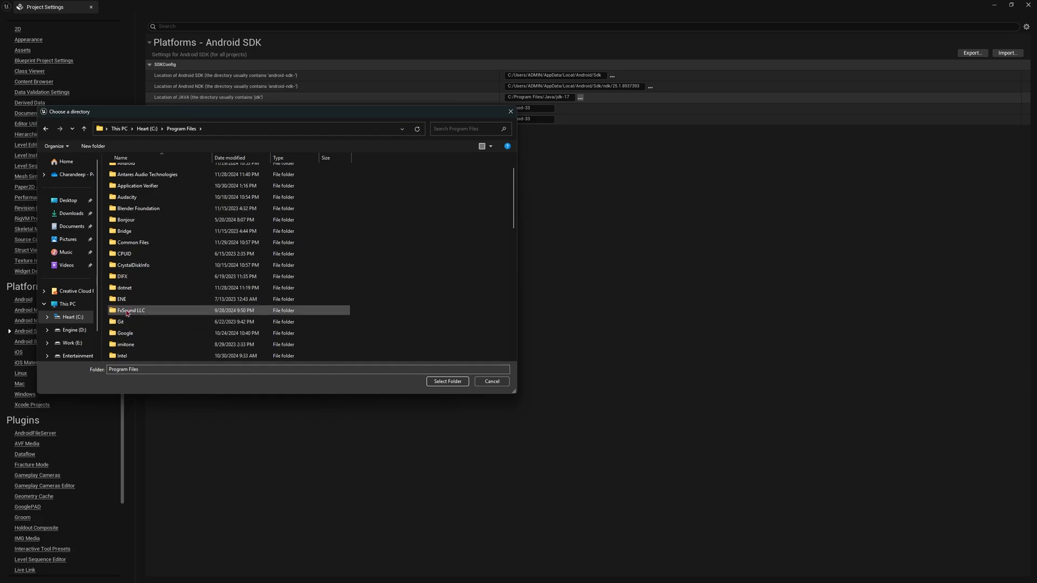
scroll(129, 289, down, 3)
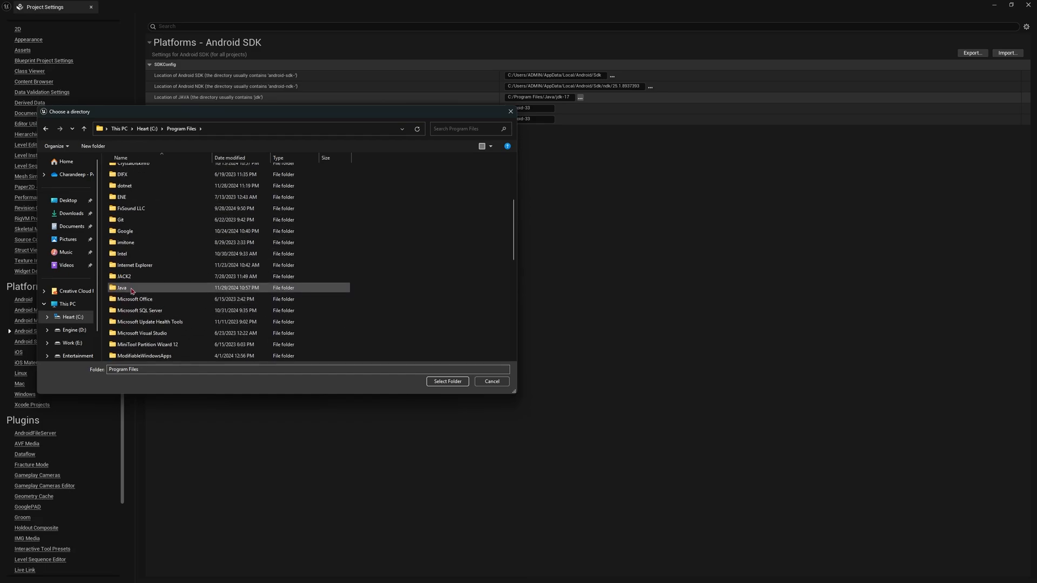
double_click(130, 289)
double_click(128, 170)
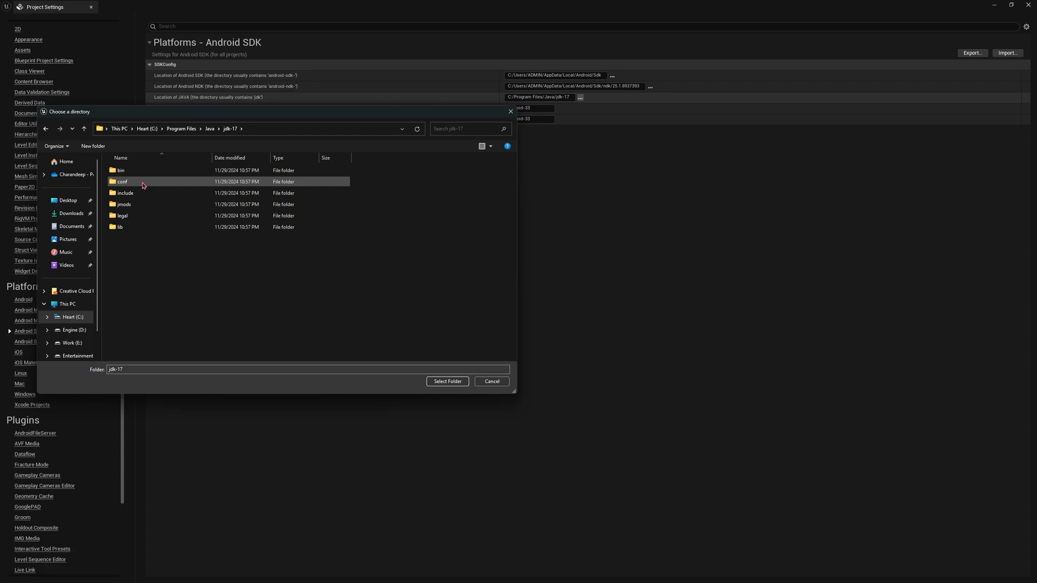
click(444, 382)
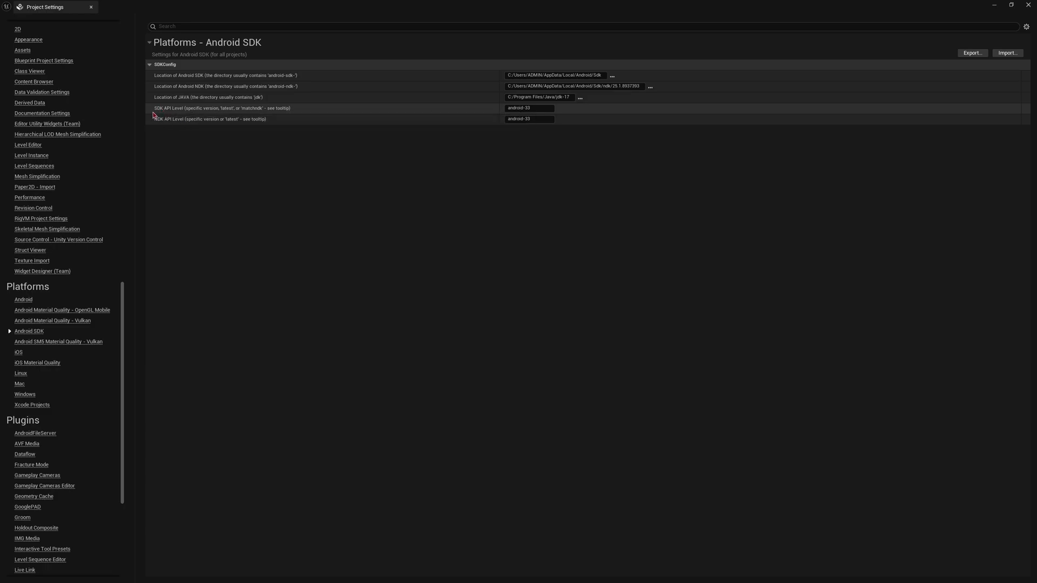
Look over the Android material quality settings for OpenGL Mobile and Vulkan, and return to the main Android platform settings
mouse_move(160, 113)
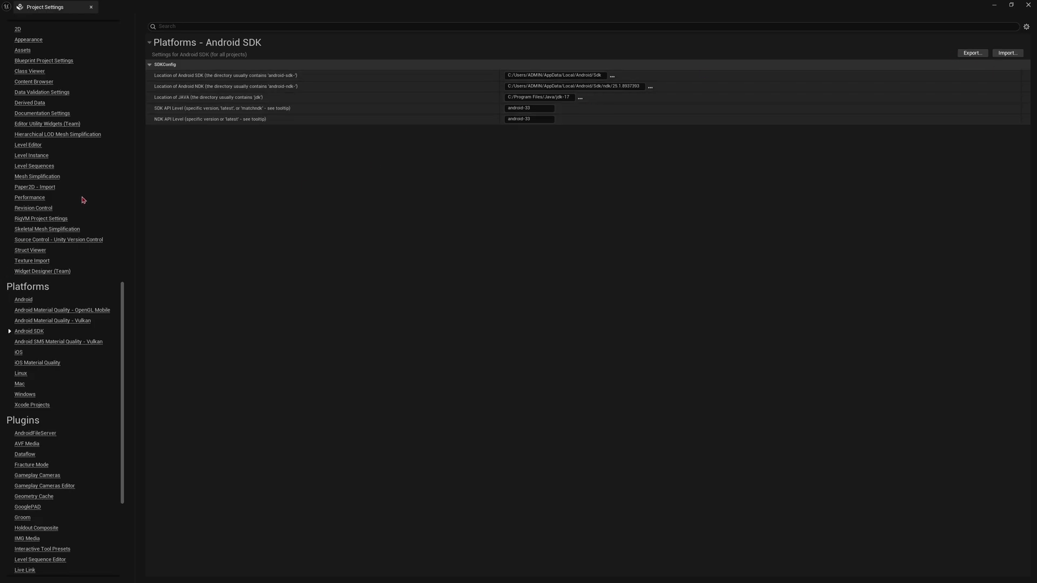
scroll(52, 345, down, 3)
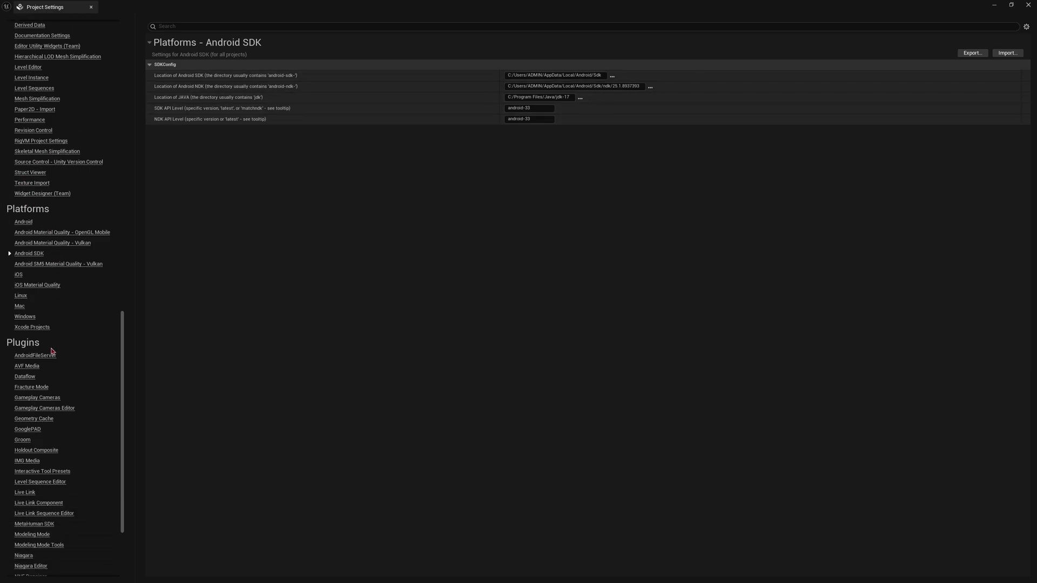
click(46, 244)
click(58, 234)
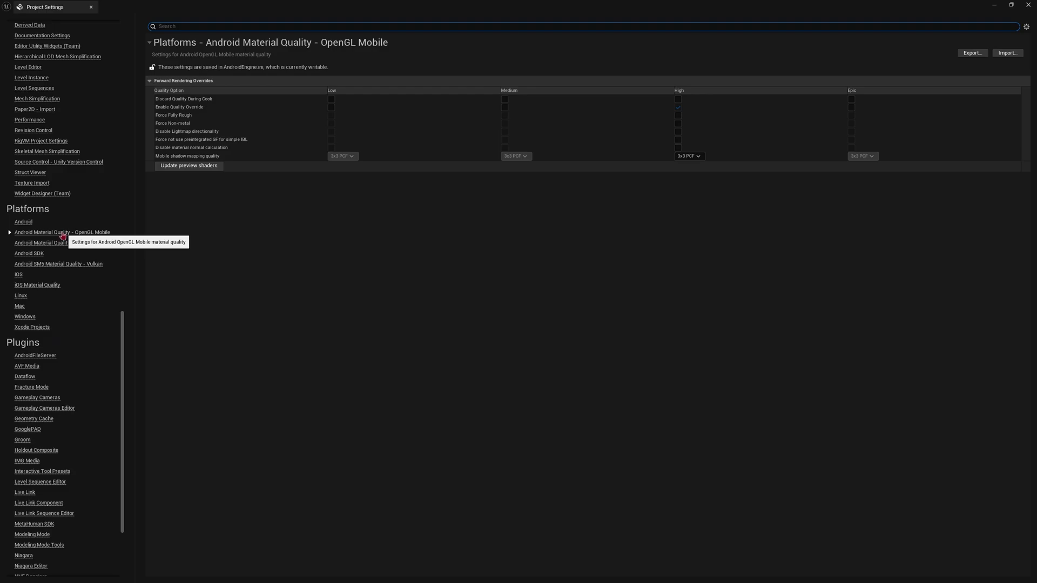
click(48, 243)
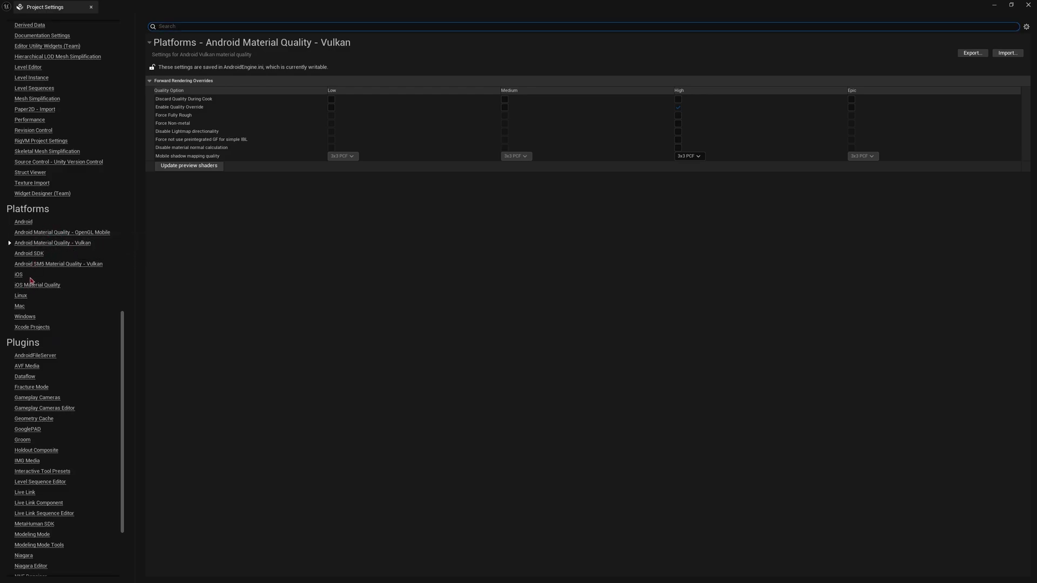
click(23, 222)
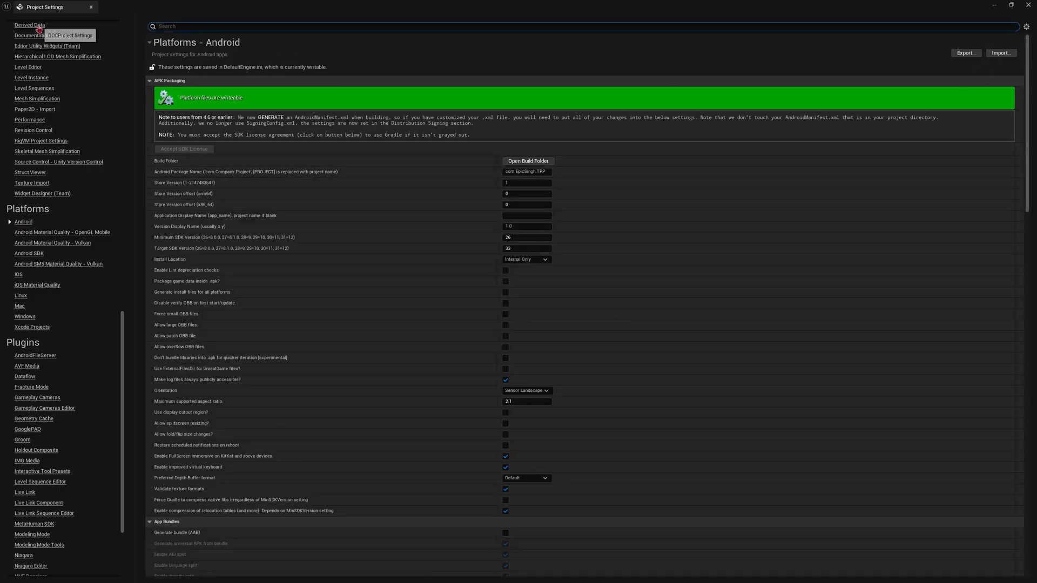
Rename the project as TPP Android in the project description settings and close the Project Settings
scroll(59, 142, up, 3)
scroll(33, 70, up, 20)
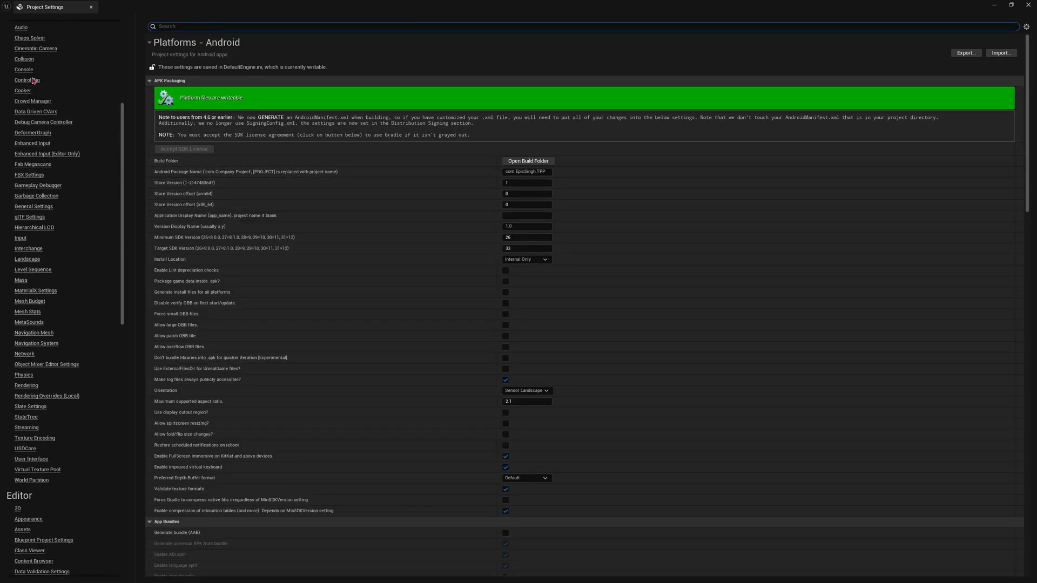
scroll(28, 63, up, 2)
click(27, 25)
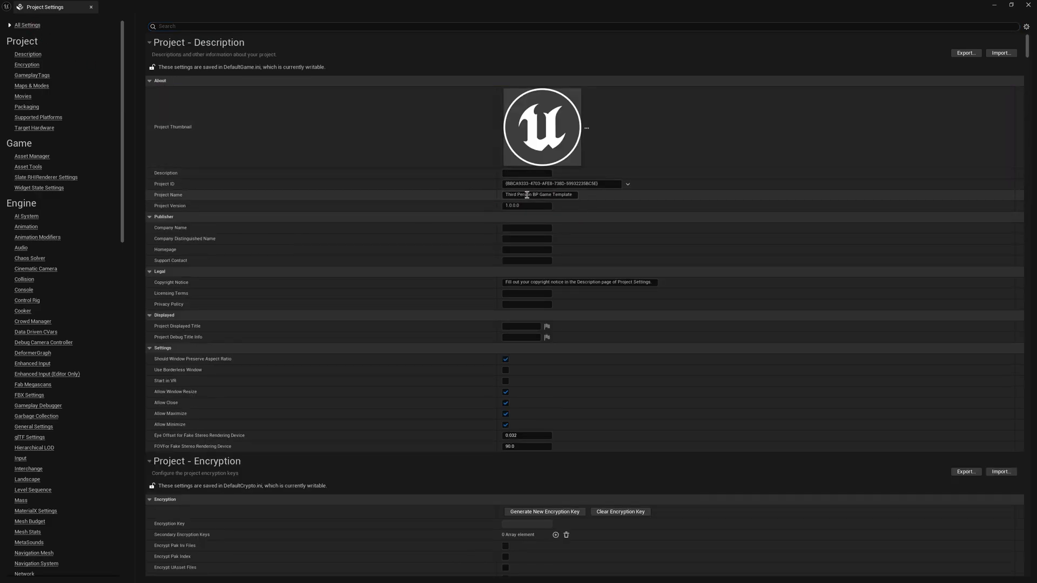
click(565, 196)
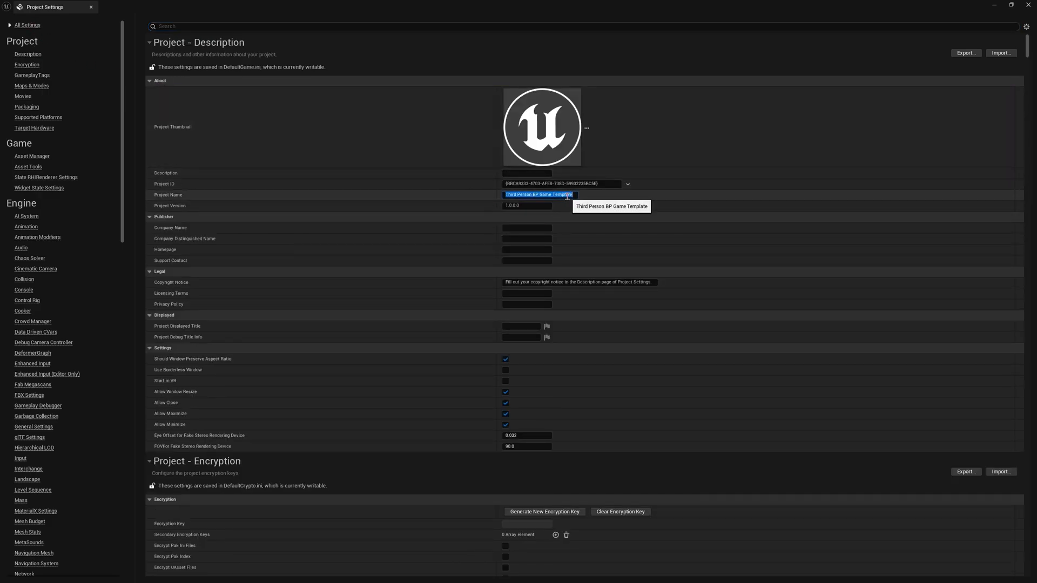
text(TPP)
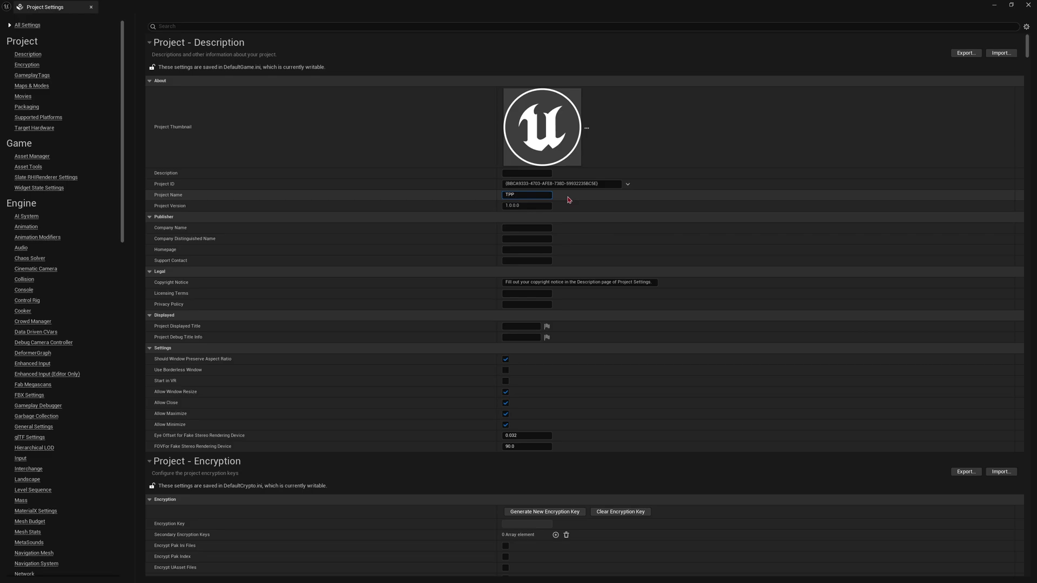
text( Android)
key(Return)
click(1032, 6)
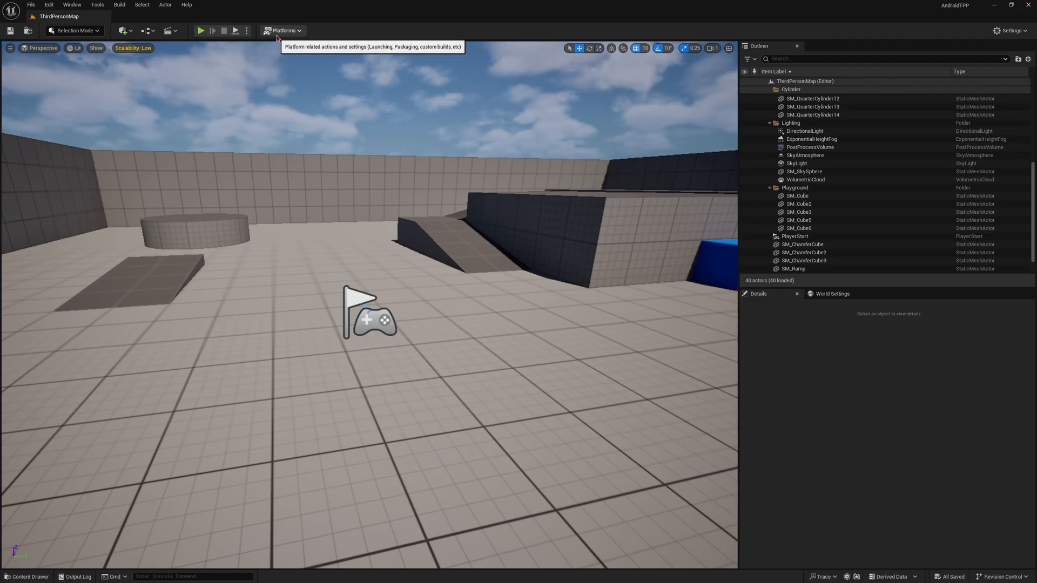
Refresh the platform status and set the Android binary configuration to Shipping
click(295, 31)
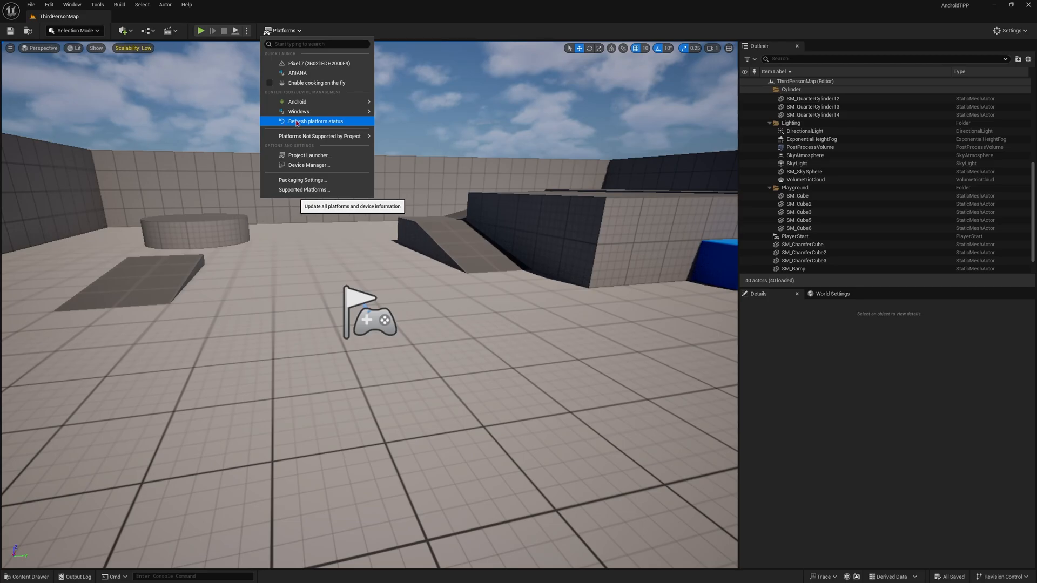
click(296, 124)
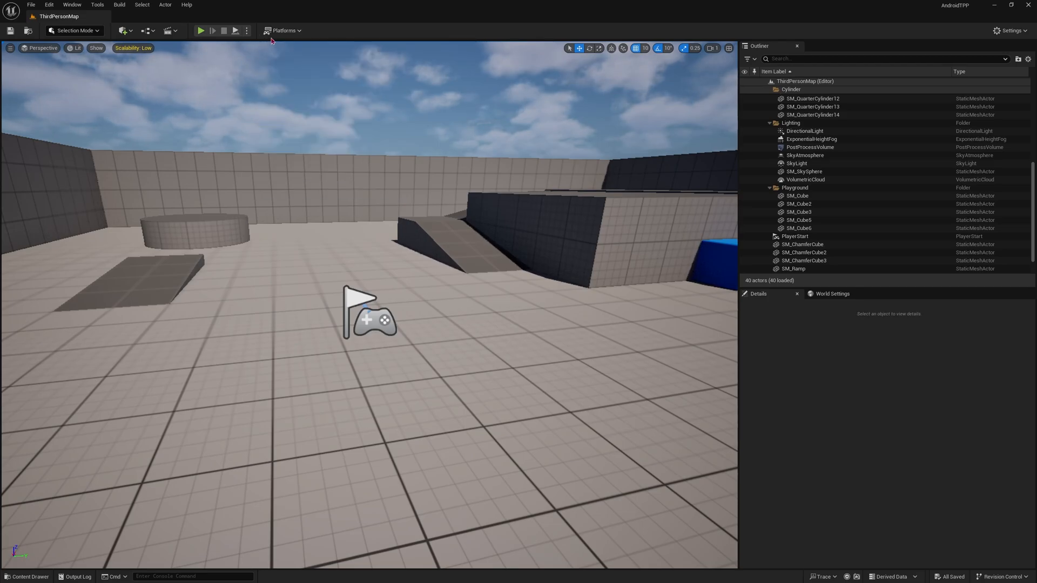
click(283, 32)
mouse_move(301, 104)
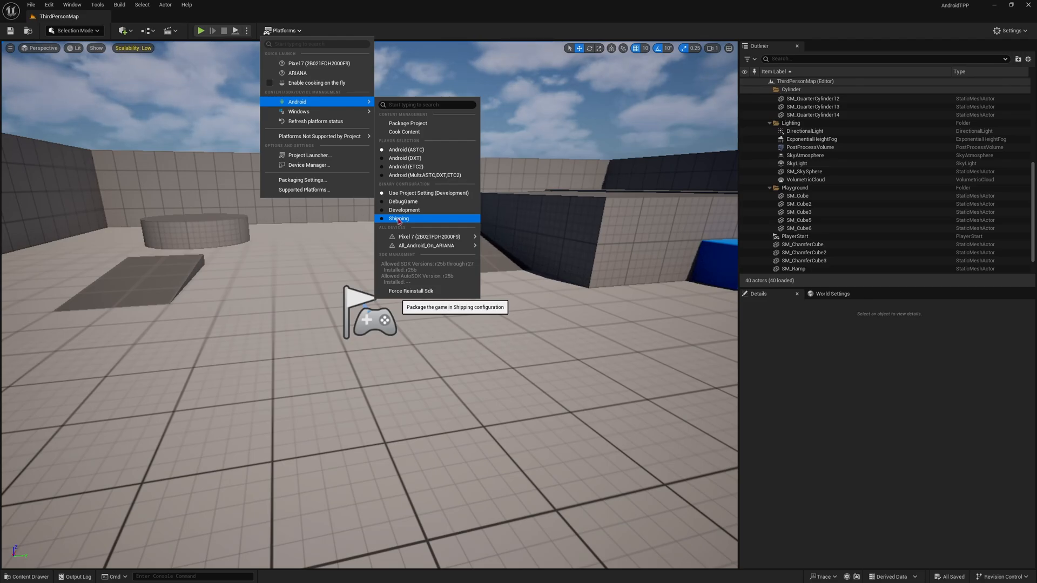
click(399, 219)
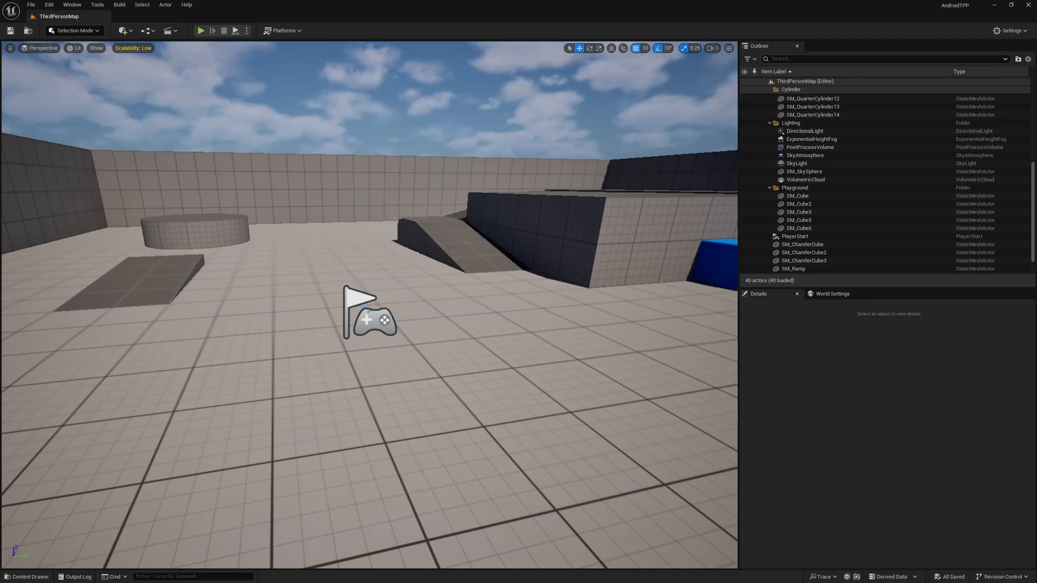
Start packaging the project for Android and bring up the choice of output folder
click(282, 30)
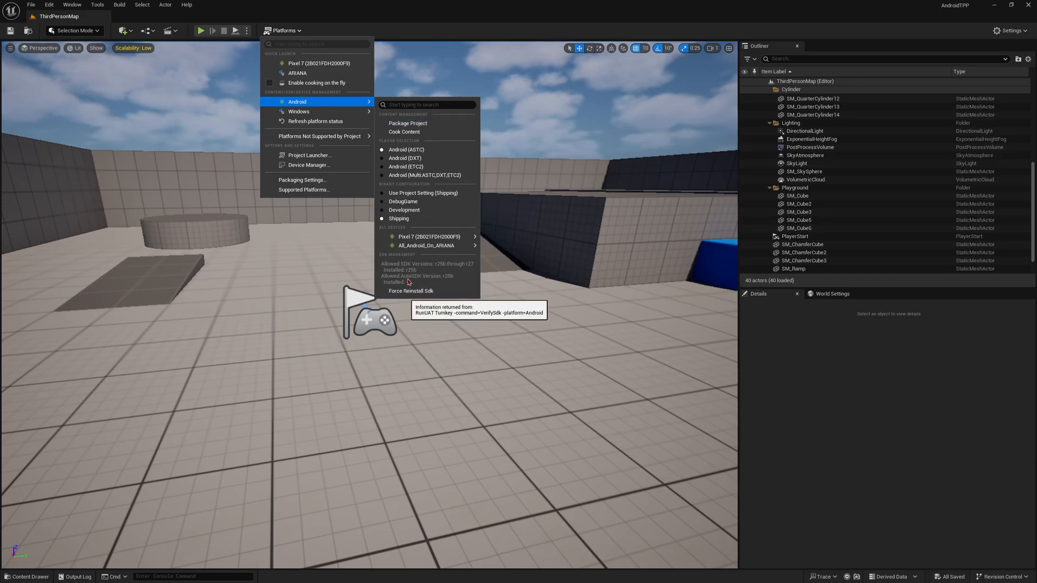
click(408, 124)
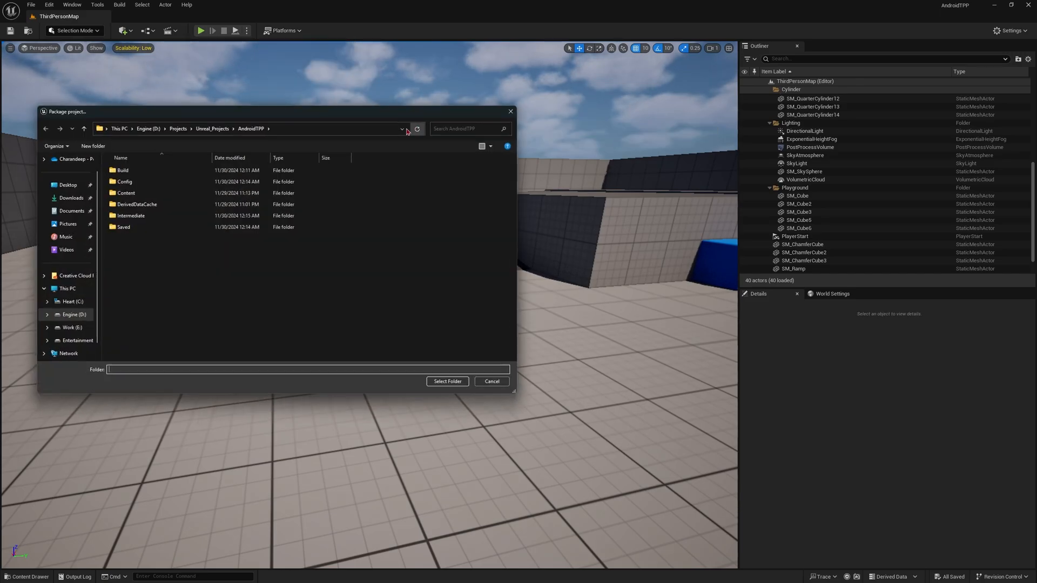
click(147, 271)
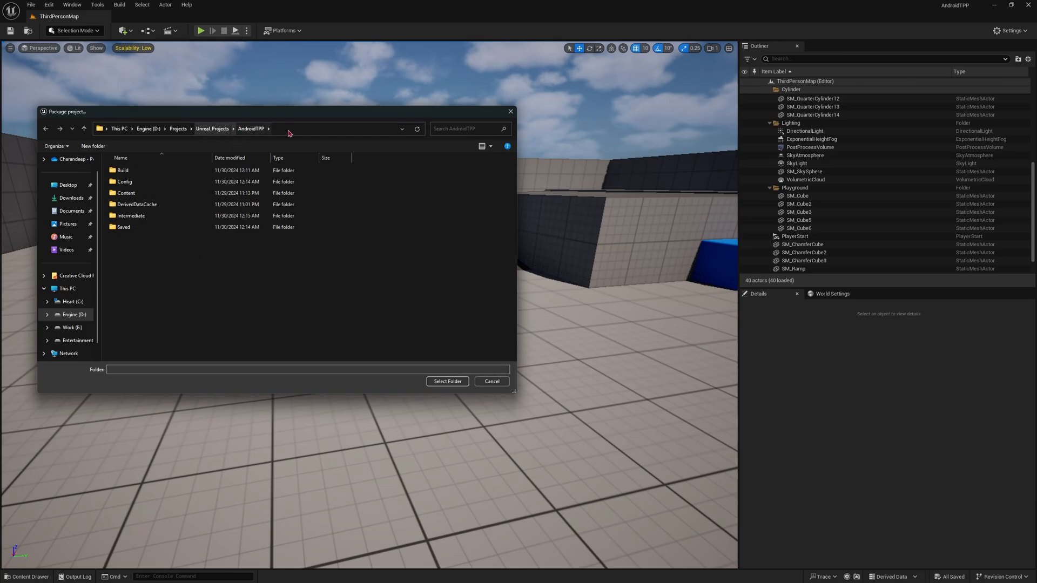
Try to create a new folder named Build inside the AndroidTPP project folder
right_click(163, 259)
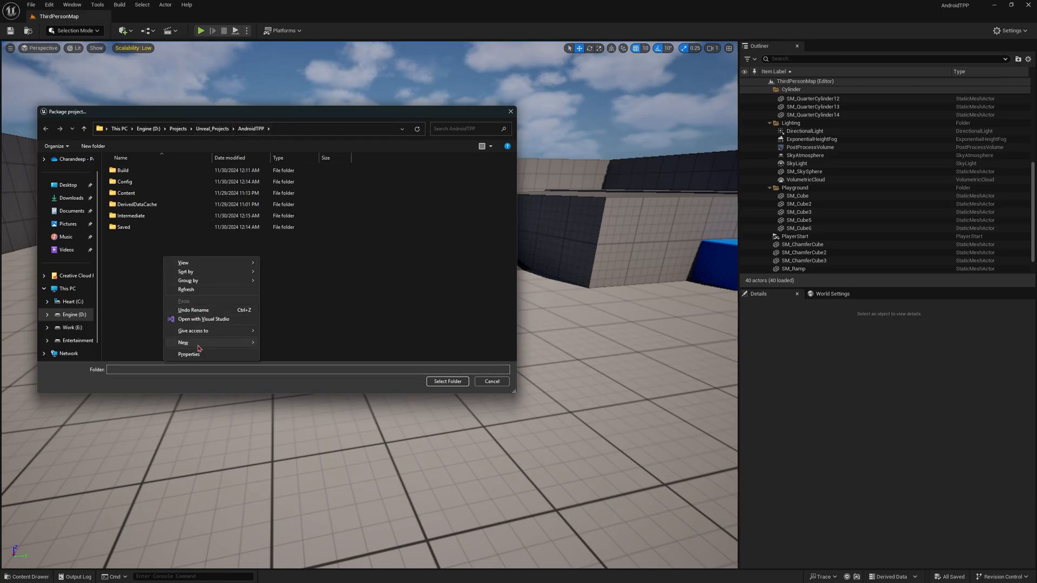
mouse_move(199, 346)
click(292, 346)
text(Bui)
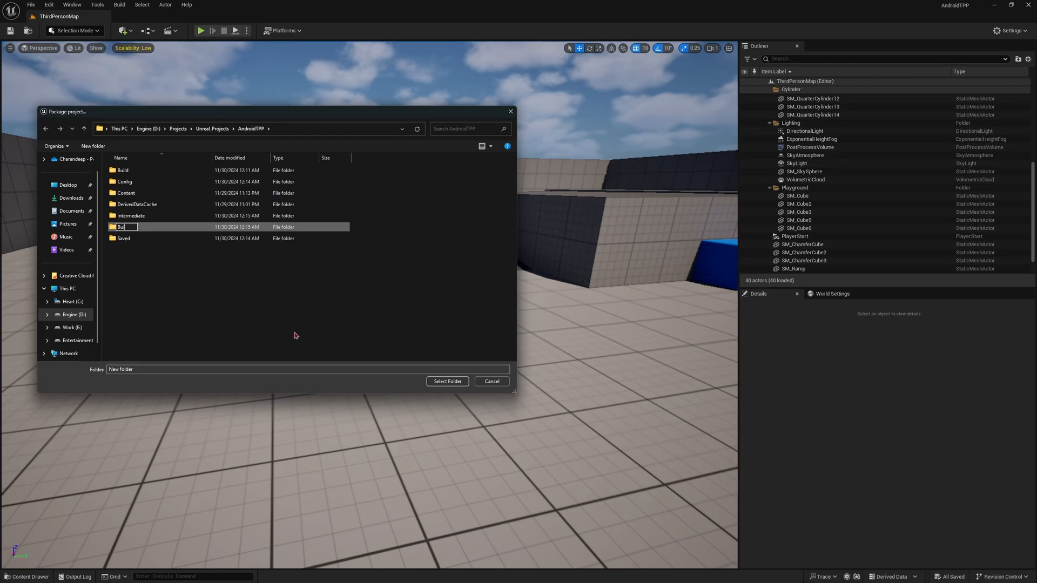
text(ld)
key(Return)
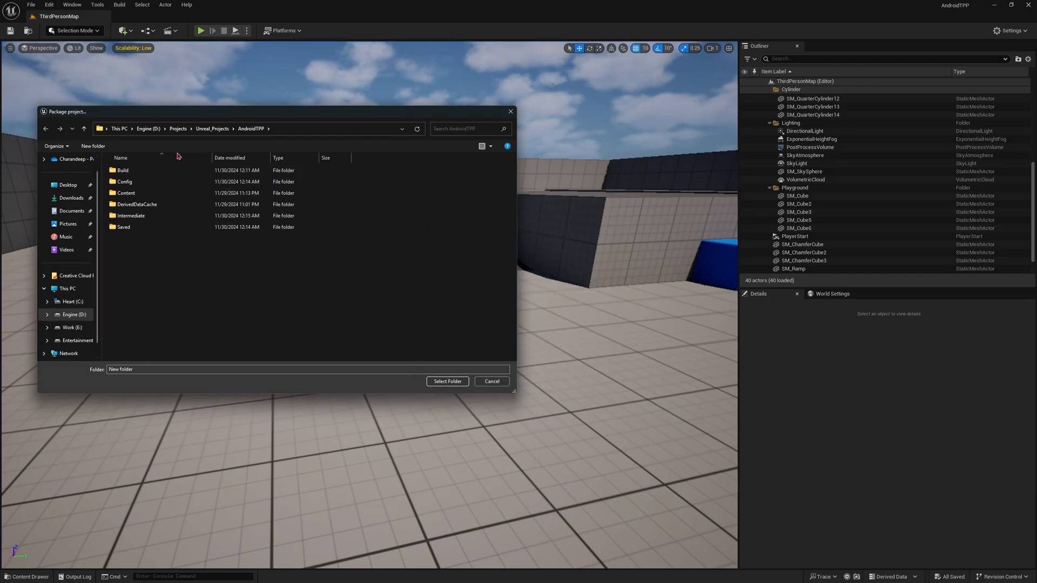
Choose the existing Build folder inside AndroidTPP as the packaging output and begin the build
click(151, 172)
double_click(150, 172)
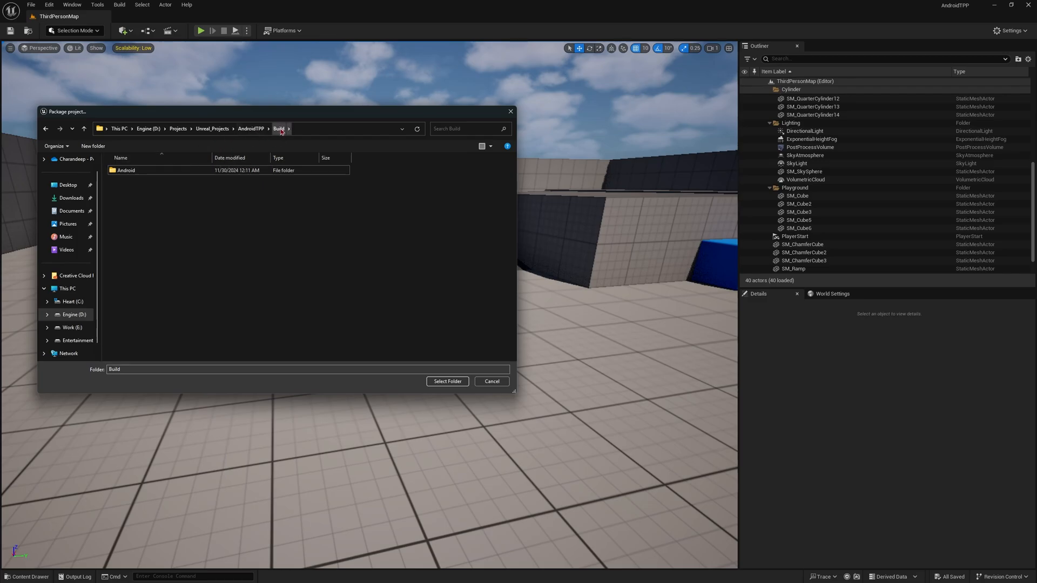
click(447, 381)
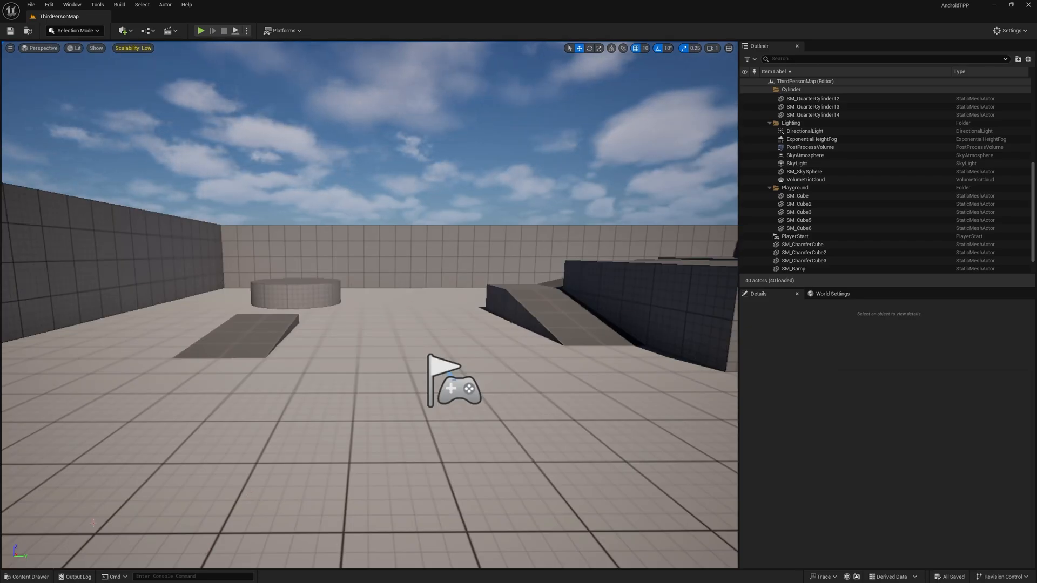
Examine the Output Log for the packaging result, the archive path and the package name
click(77, 577)
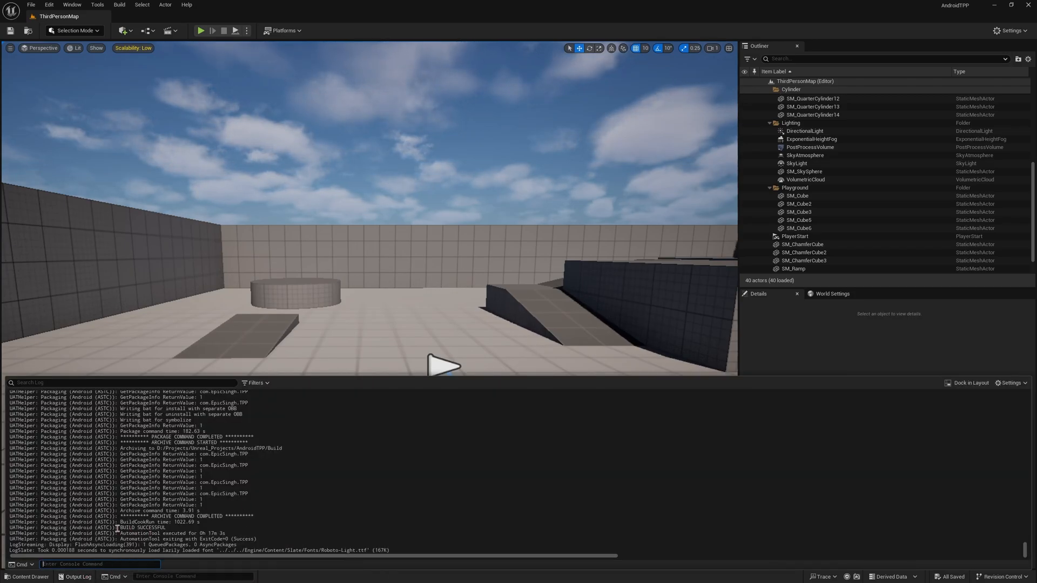
drag(118, 529, 201, 535)
click(234, 533)
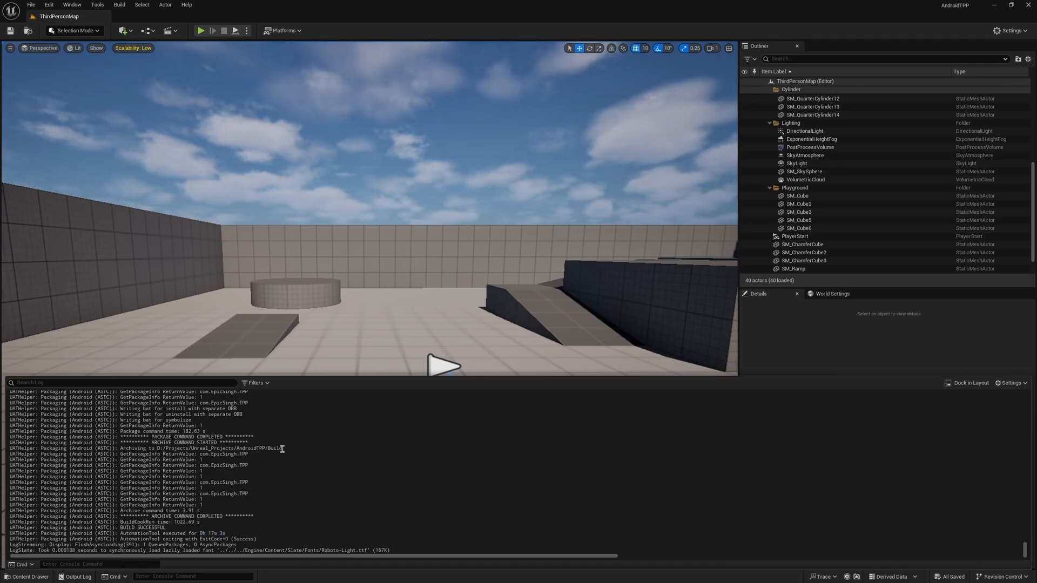
drag(282, 449, 157, 449)
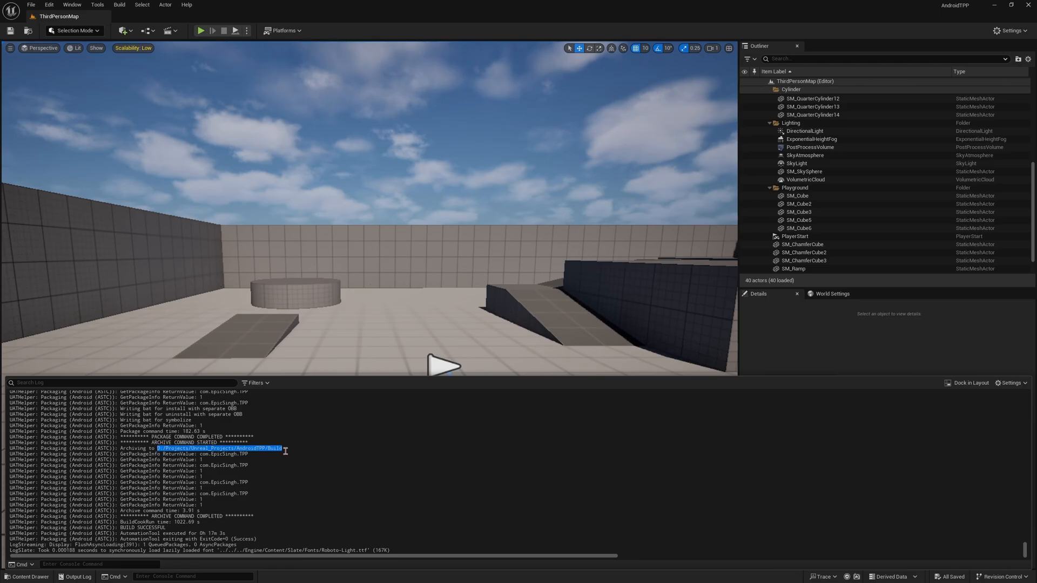
click(276, 448)
double_click(273, 449)
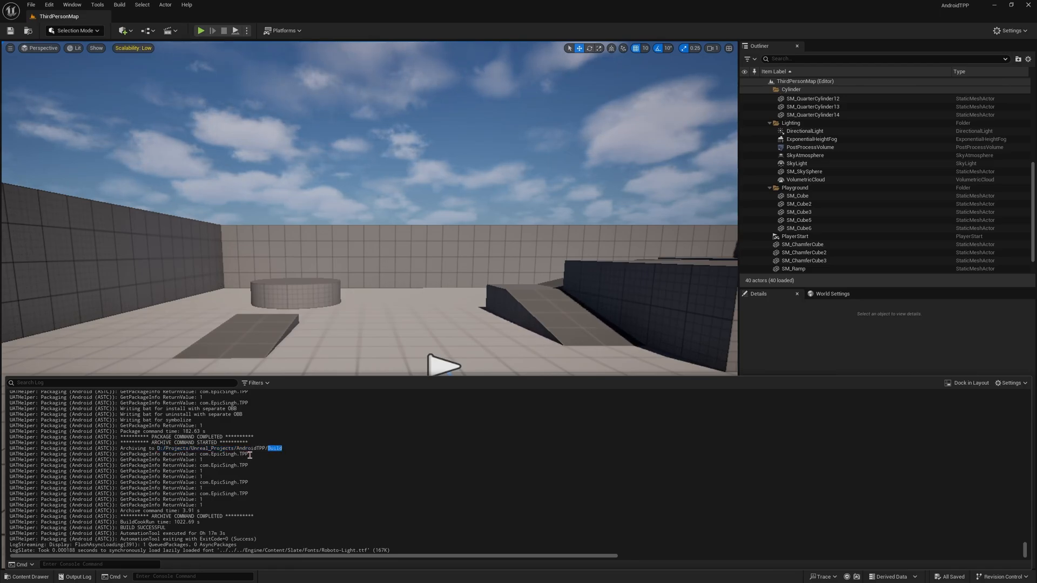
drag(249, 455, 203, 453)
click(291, 462)
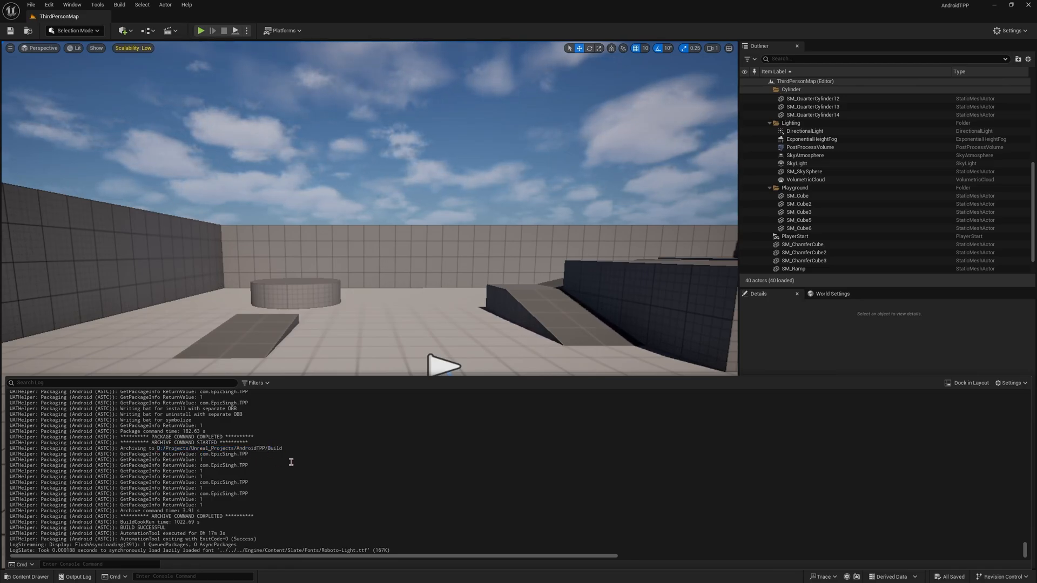
Switch to the Build folder in File Explorer, widen the name column to inspect the packaged APK and OBB files, and minimize the window
key(super)
mouse_move(429, 574)
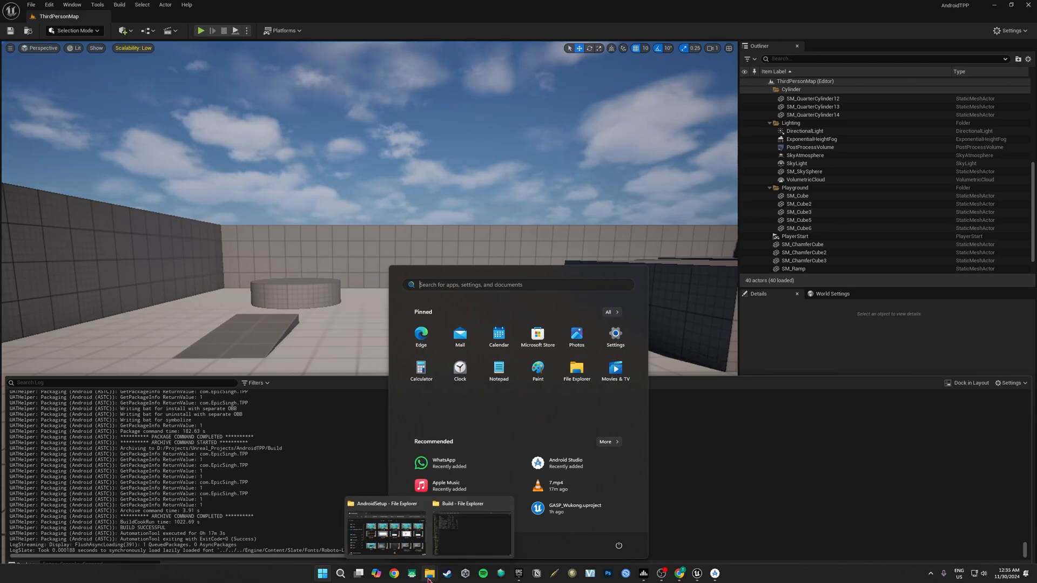
click(451, 536)
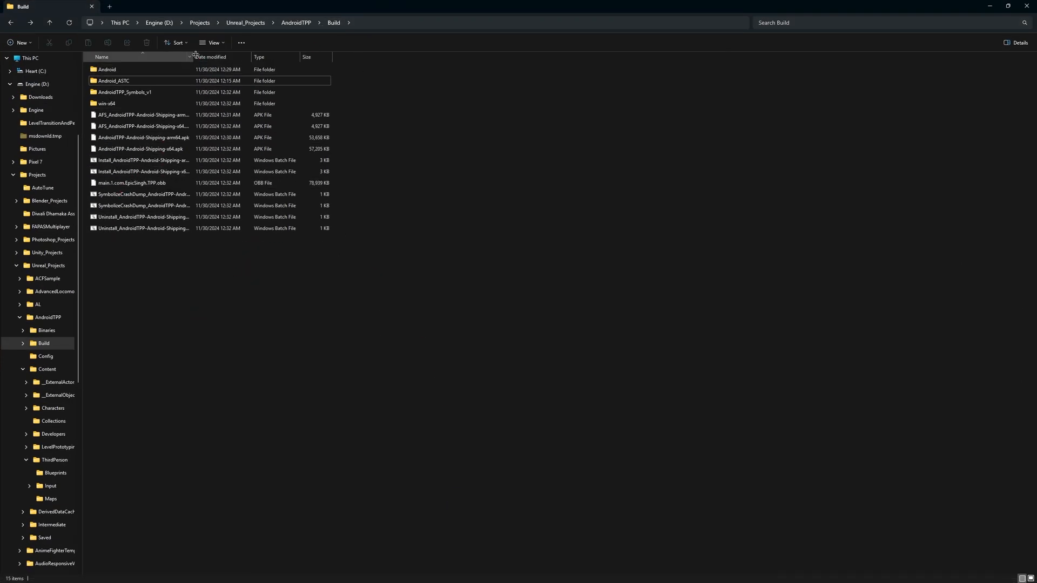
drag(195, 54, 317, 61)
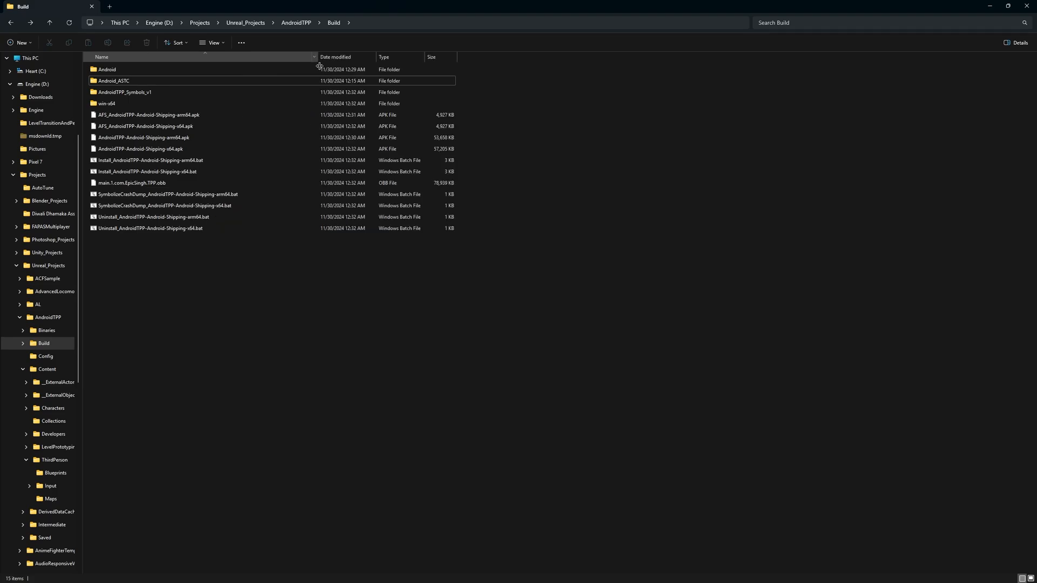
click(206, 126)
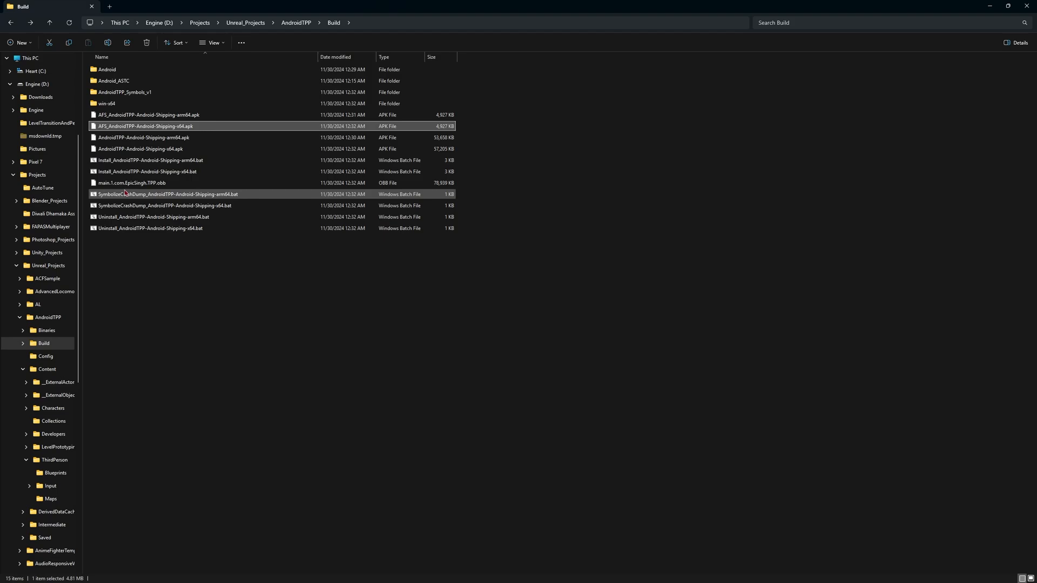
click(160, 185)
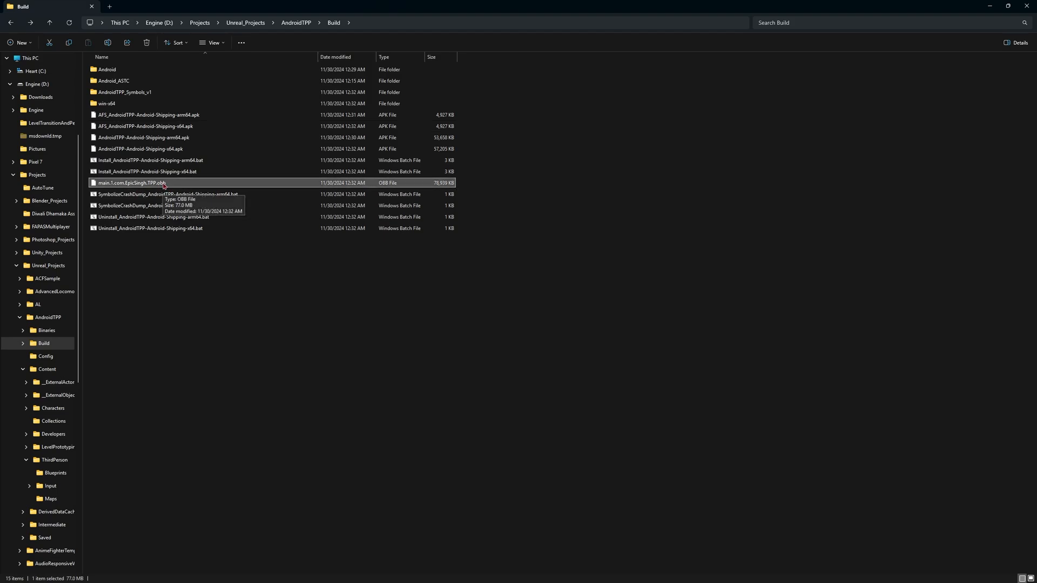
click(991, 11)
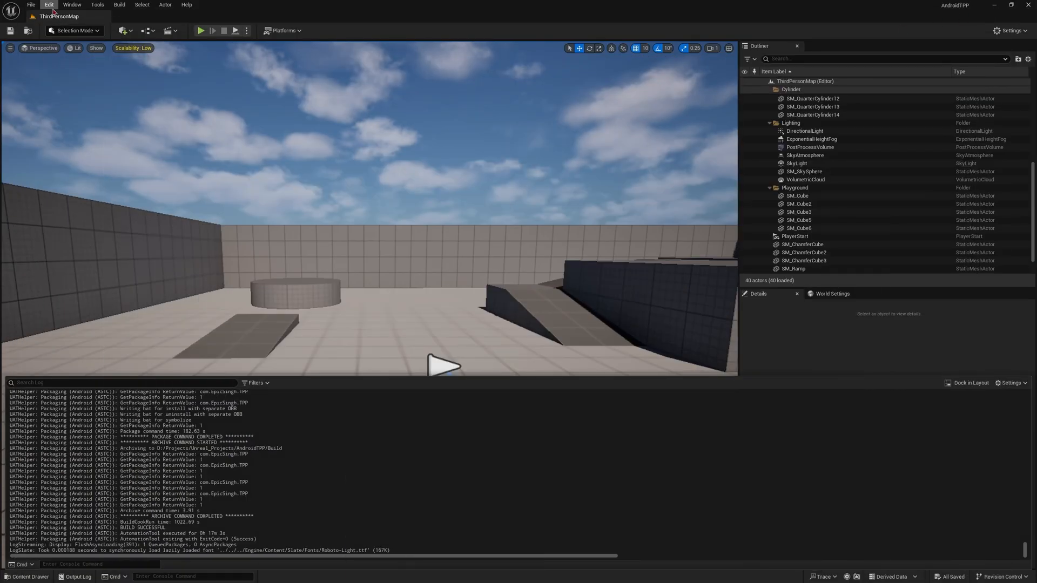
Enable packaging game data inside the .apk in the project's Android platform settings
click(49, 5)
click(86, 131)
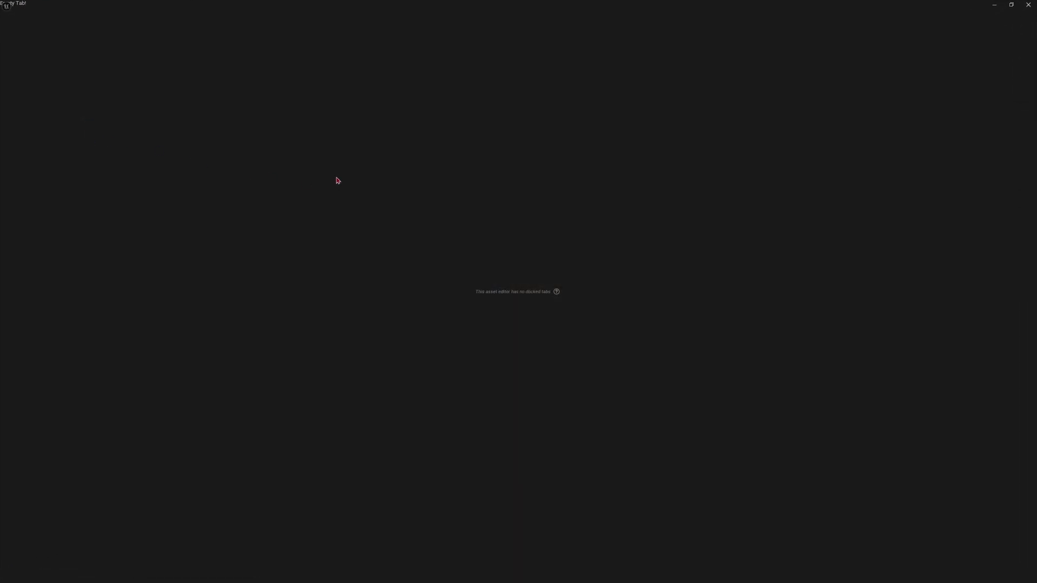
scroll(22, 298, down, 10)
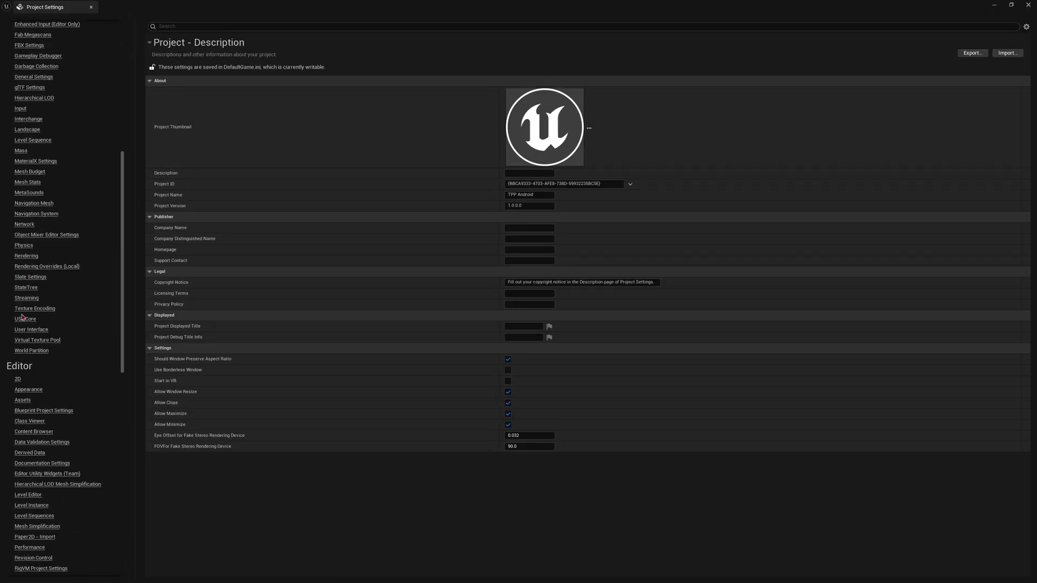
scroll(22, 222, down, 5)
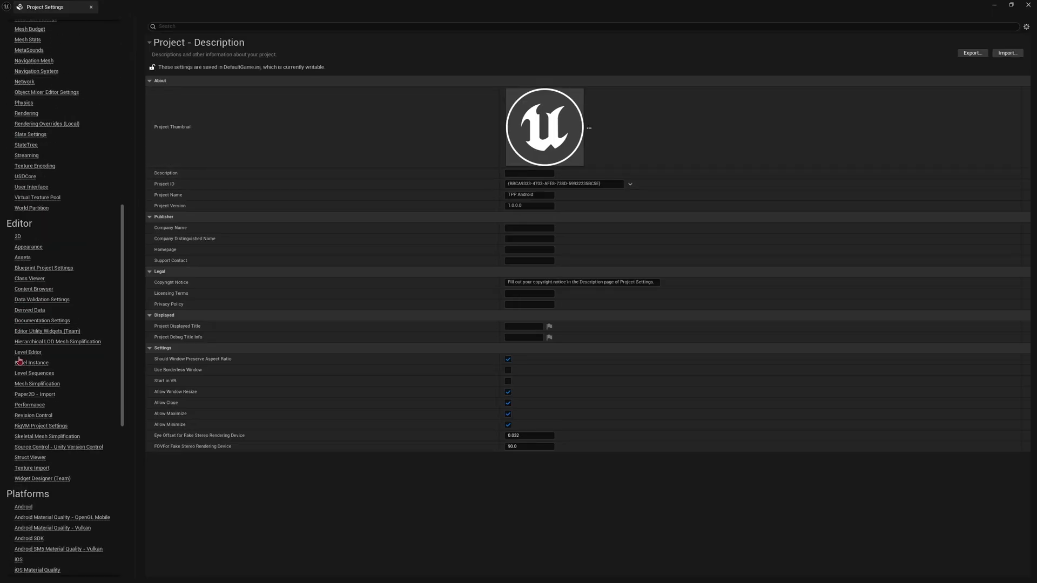
scroll(19, 361, down, 2)
click(23, 467)
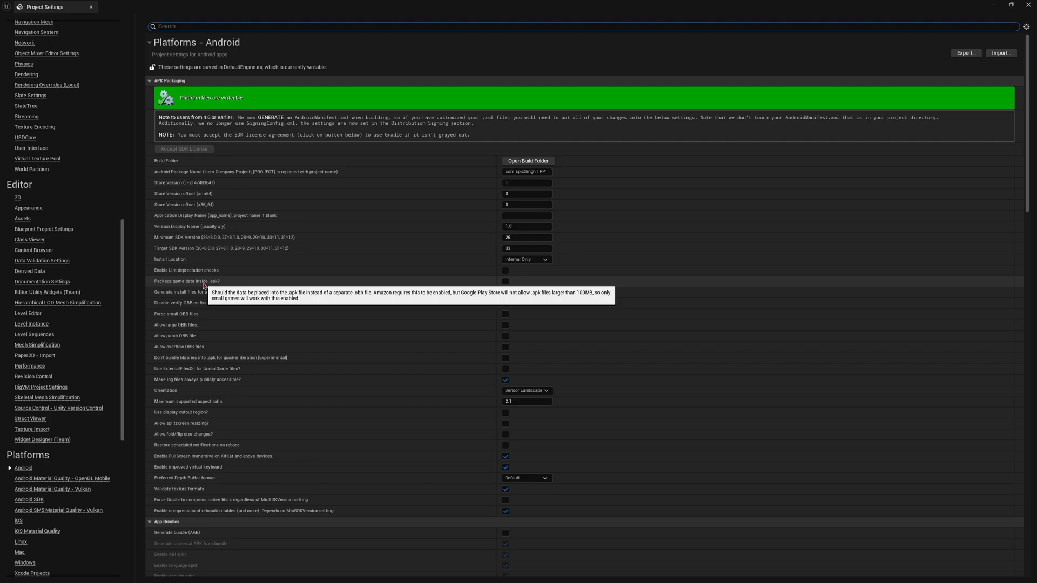
click(507, 282)
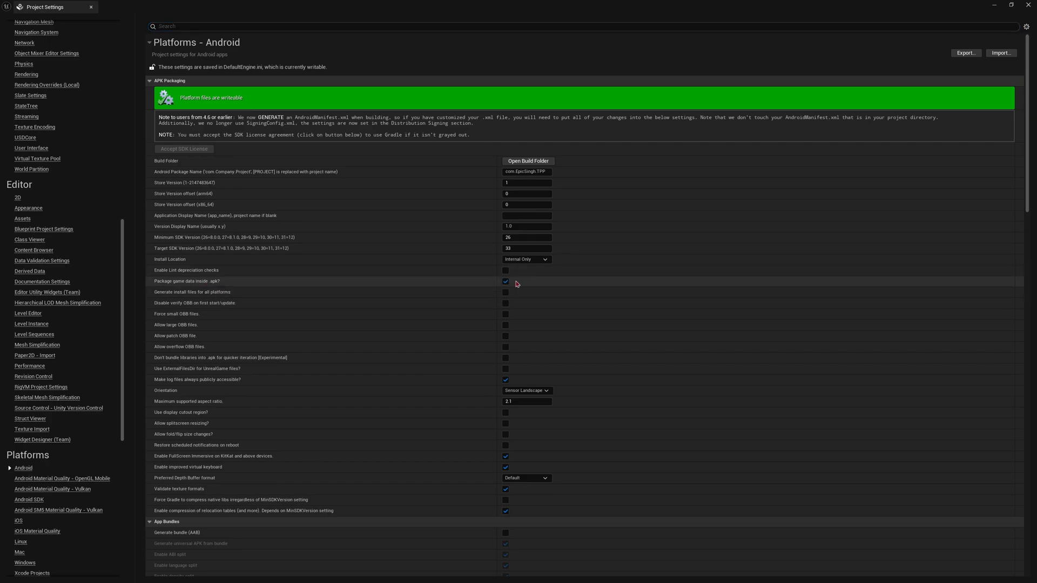
Search all project settings for "permissio"
scroll(190, 243, down, 4)
scroll(118, 193, up, 3)
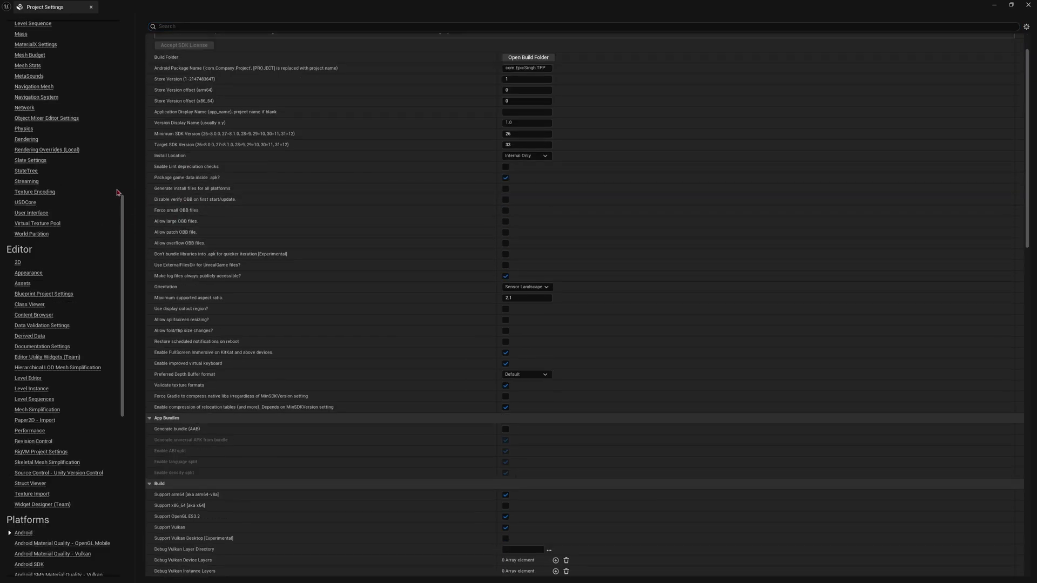
scroll(118, 193, up, 18)
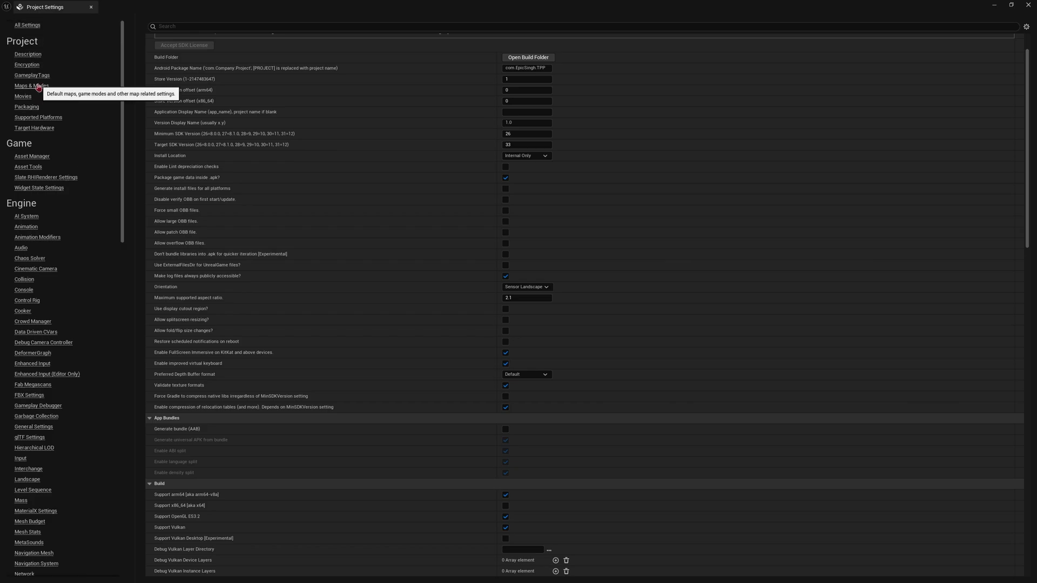
click(27, 26)
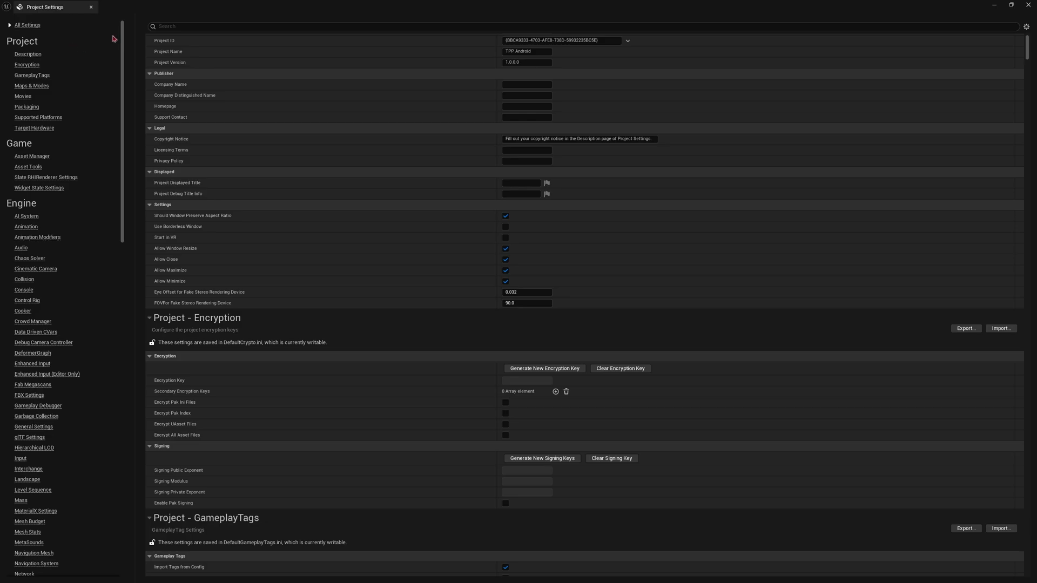
click(158, 27)
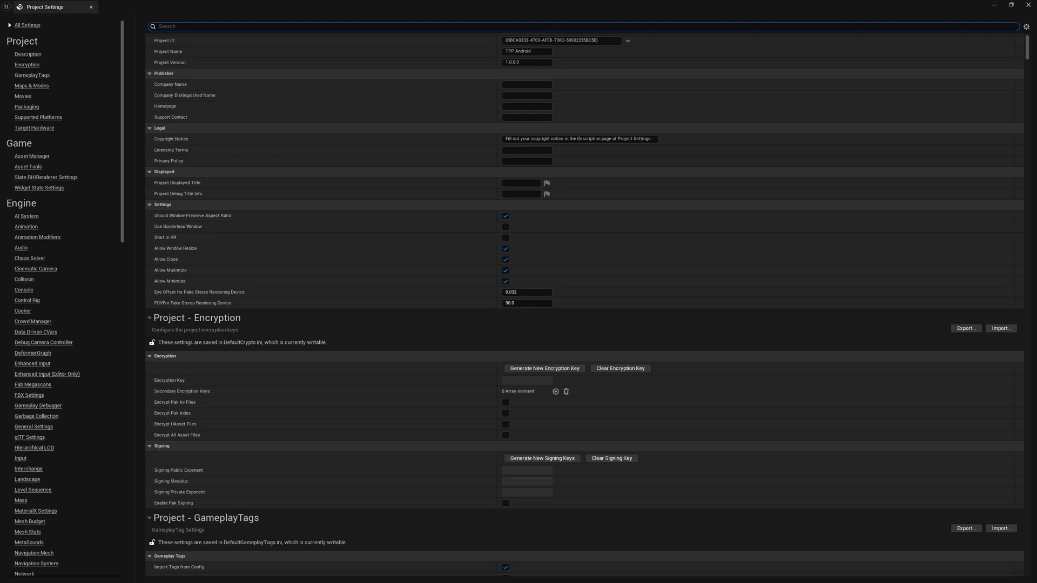
text(erm)
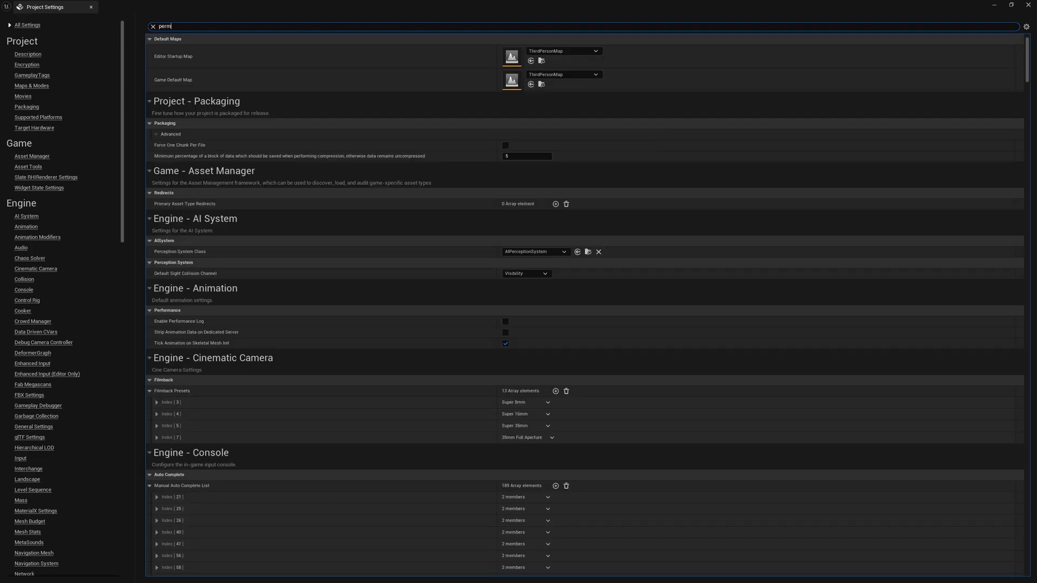
text(issio)
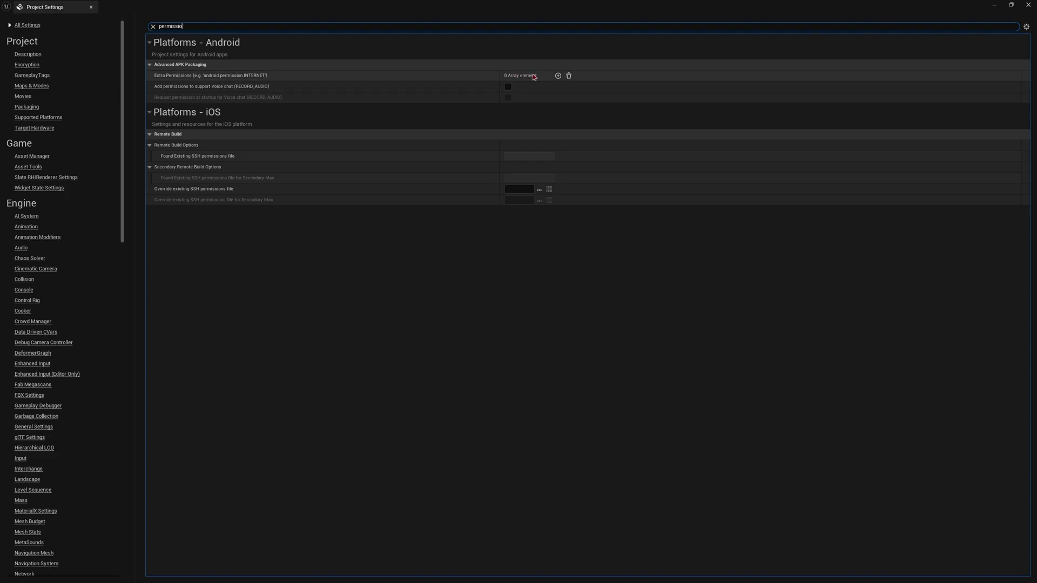
Add android.permission.WRITE_EXTERNAL_STORAGE as the first entry of Android's Extra Permissions, using the clipboard history
click(559, 76)
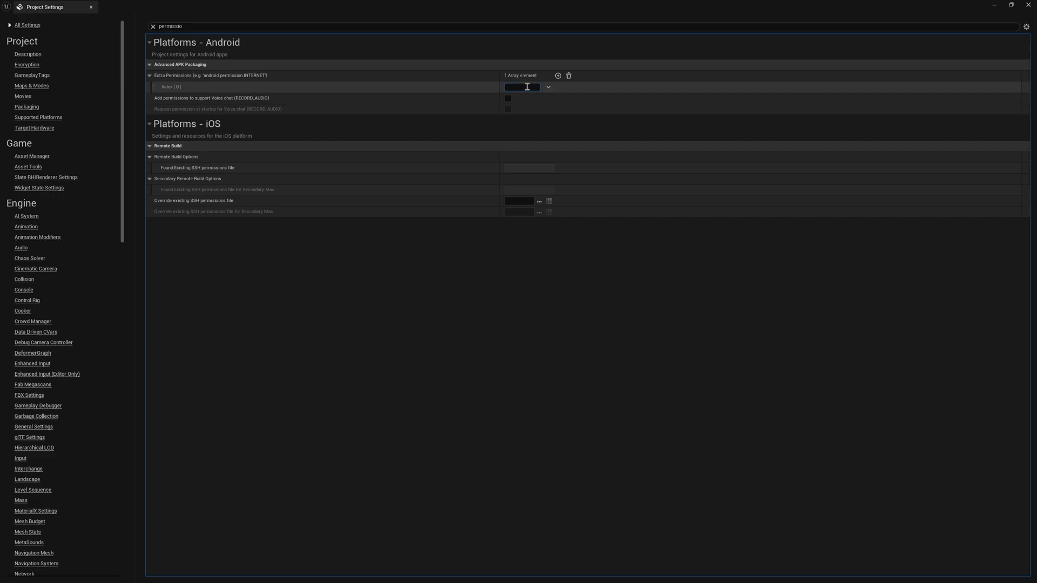
key(super+v)
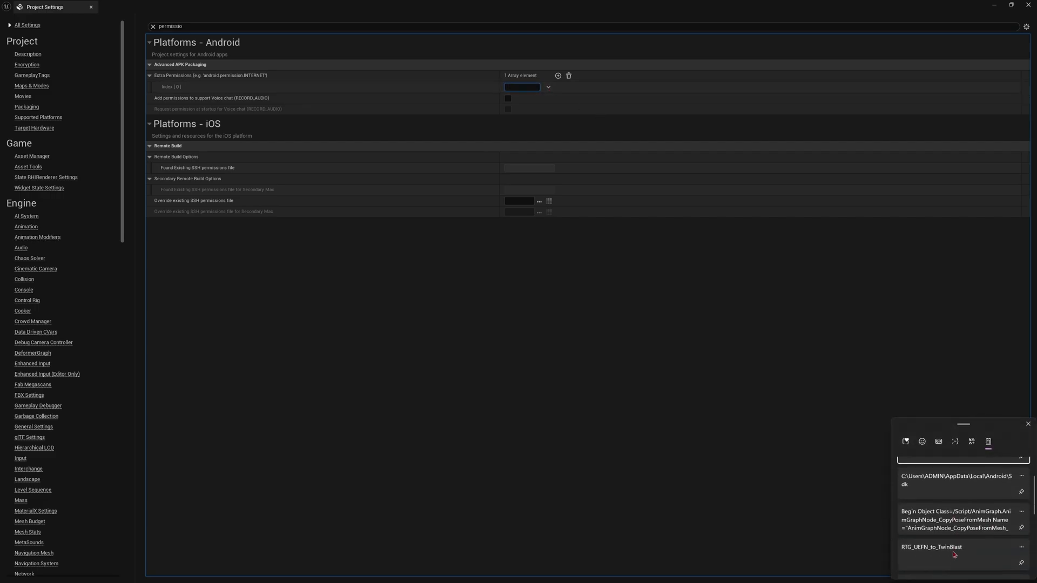
scroll(946, 537, down, 3)
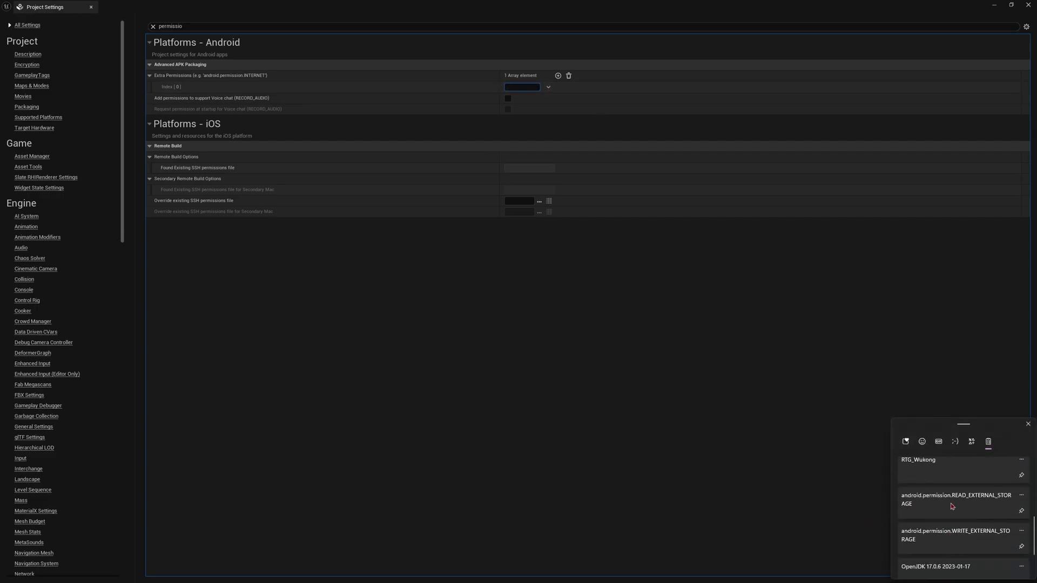
click(982, 535)
Add android.permission.READ_EXTERNAL_STORAGE as the second extra permission from the clipboard history, and close Project Settings
click(558, 76)
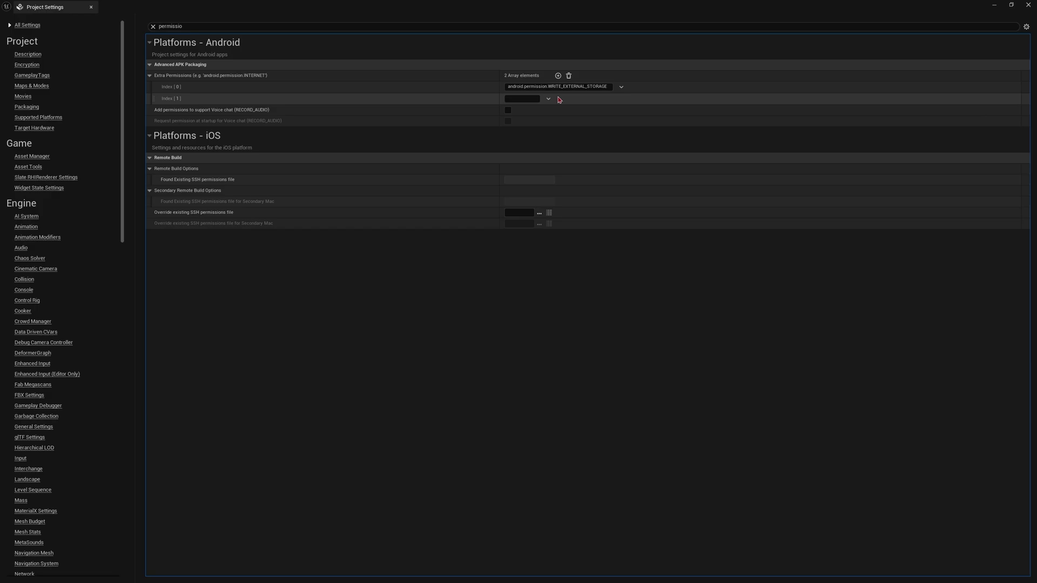
key(super+v)
scroll(973, 535, down, 10)
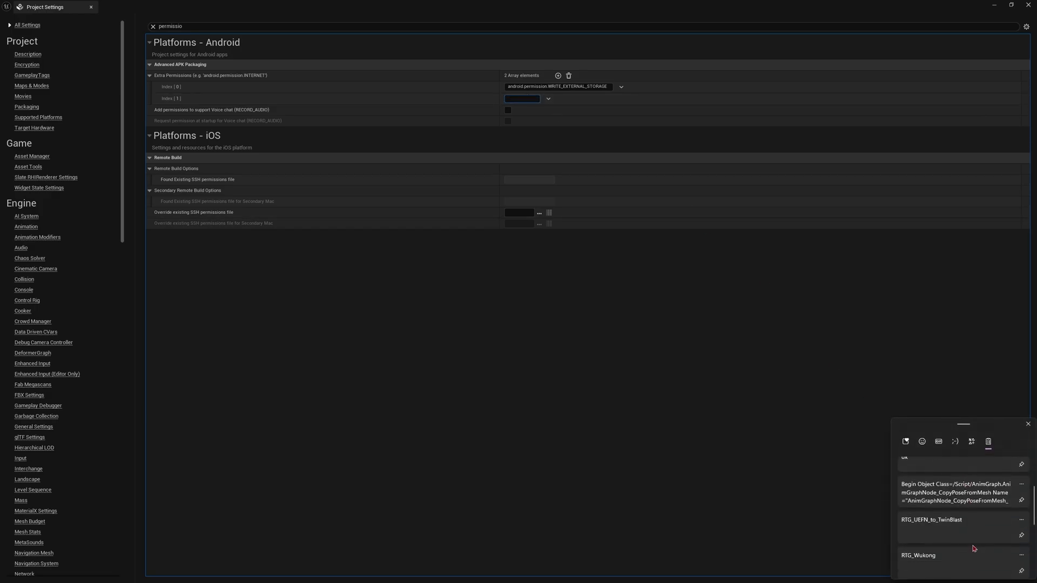
click(986, 495)
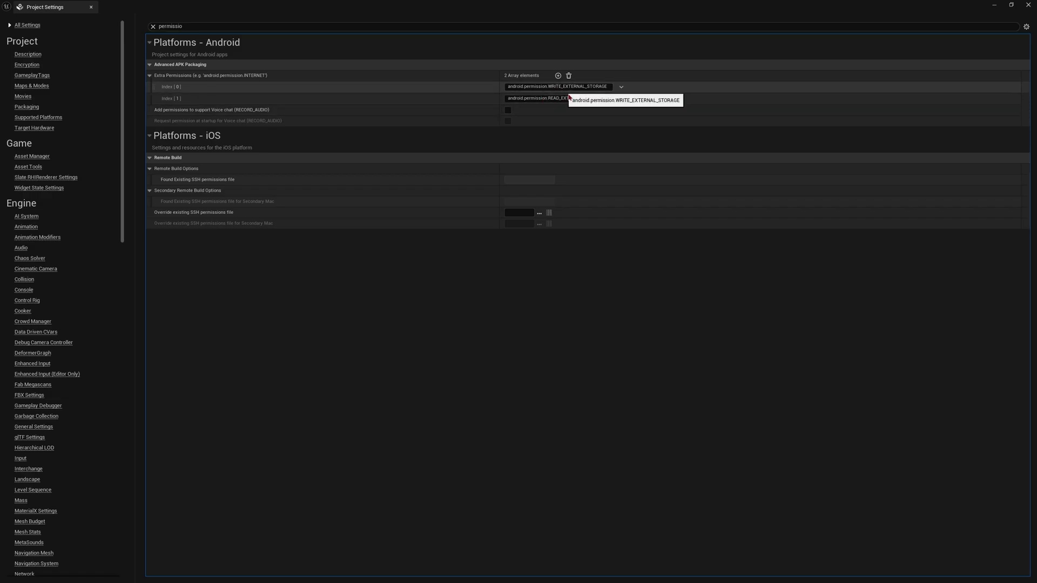
click(91, 8)
Start packaging the project for Android to bring up the output folder selection
click(289, 33)
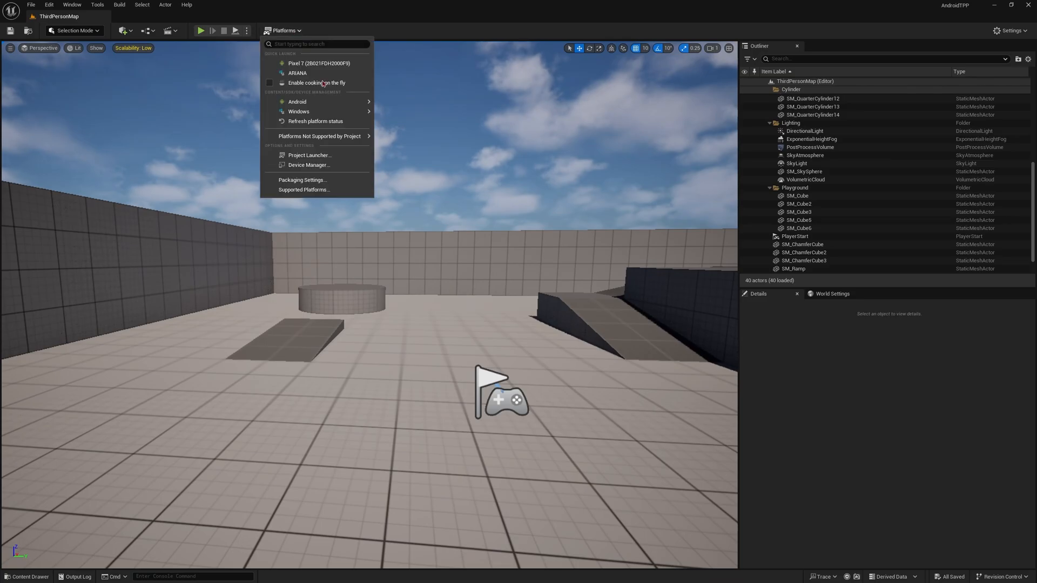
click(301, 35)
click(292, 31)
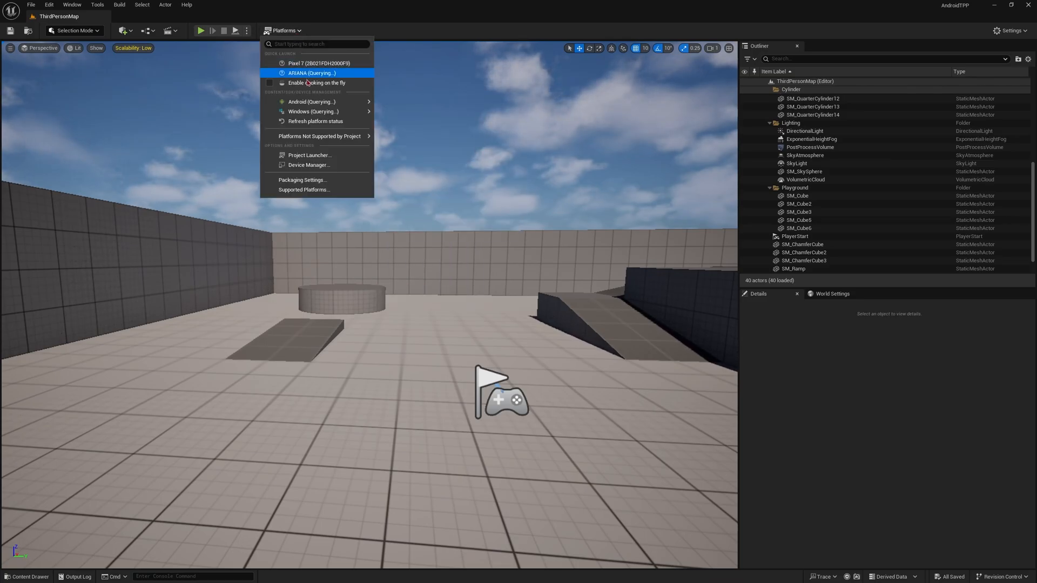
mouse_move(303, 101)
click(417, 124)
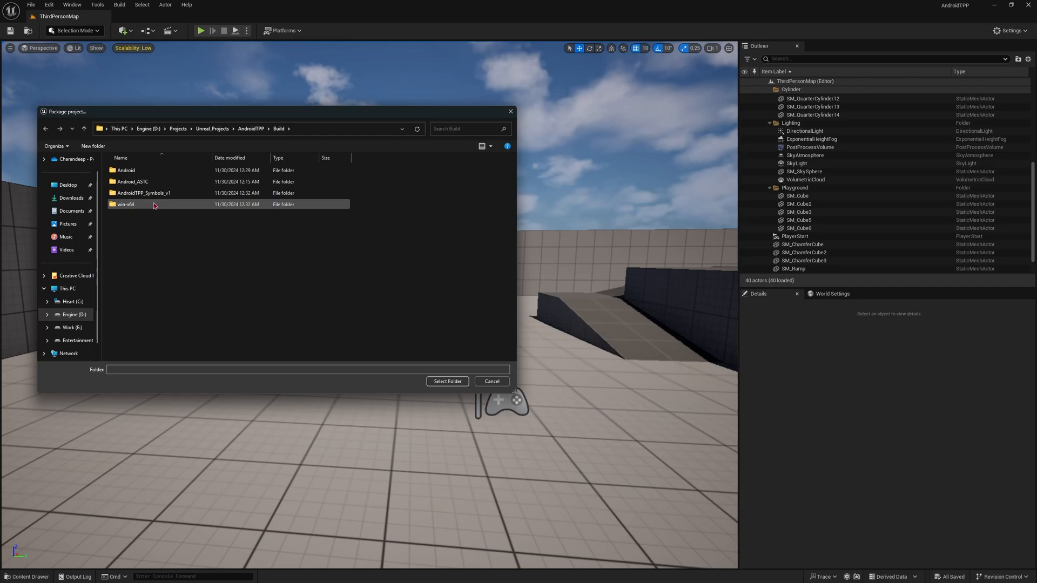
Delete the old Android, Android_ASTC, AndroidTPP_Symbols_v1 and win-x64 folders from the Build folder
click(162, 170)
key(Delete)
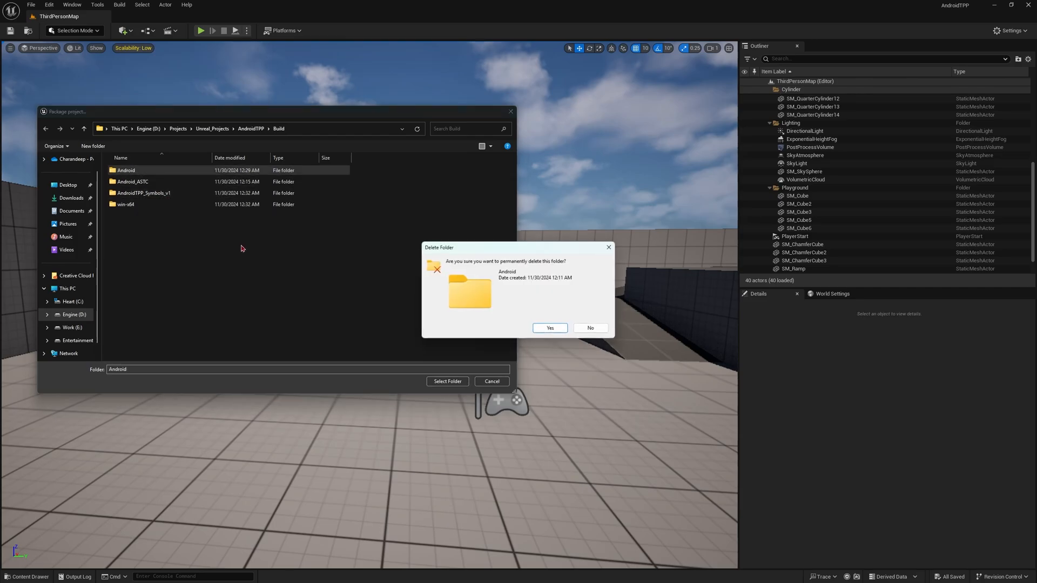
key(Return)
click(160, 174)
key(Delete)
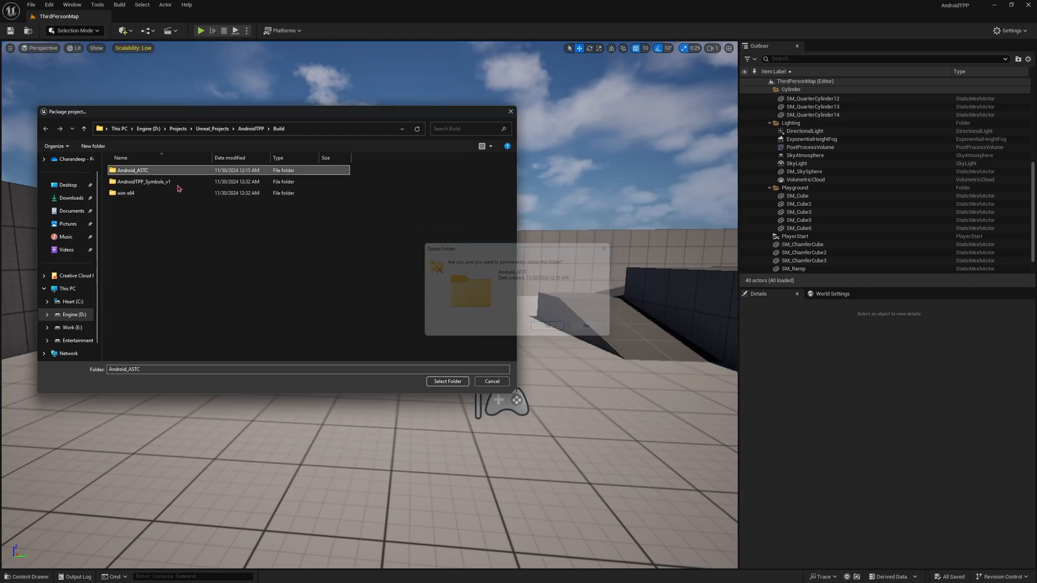
key(Return)
key(Delete)
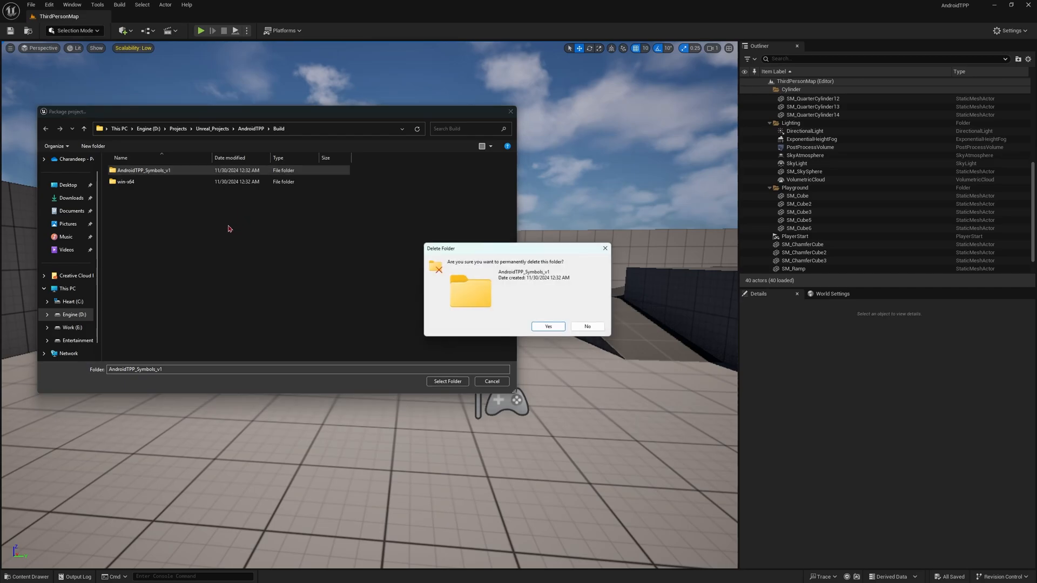
key(Return)
key(Delete)
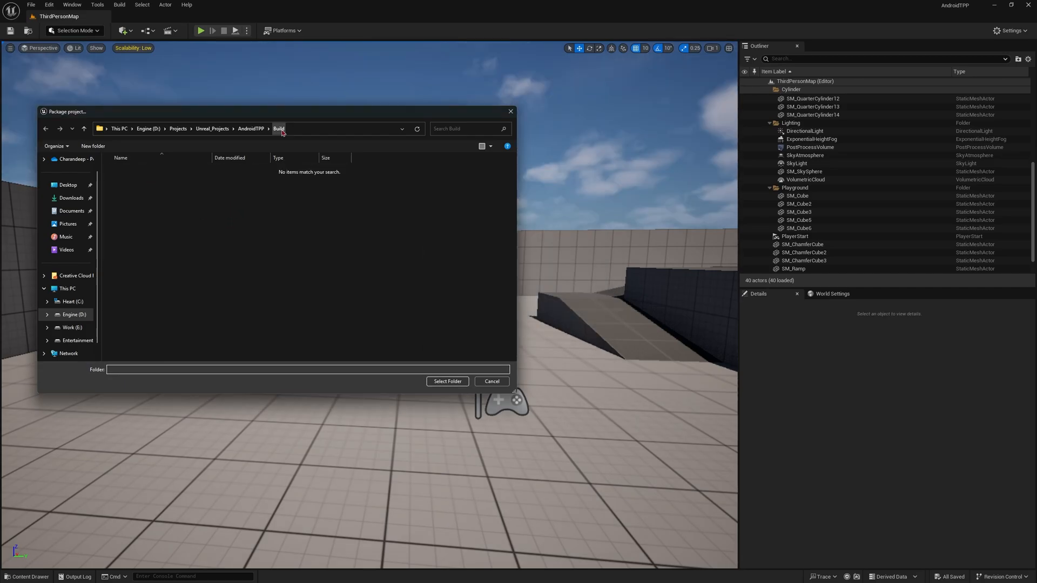
Create an AndroidBuild folder inside Build and select it as the packaging output to begin the build
right_click(241, 208)
mouse_move(272, 302)
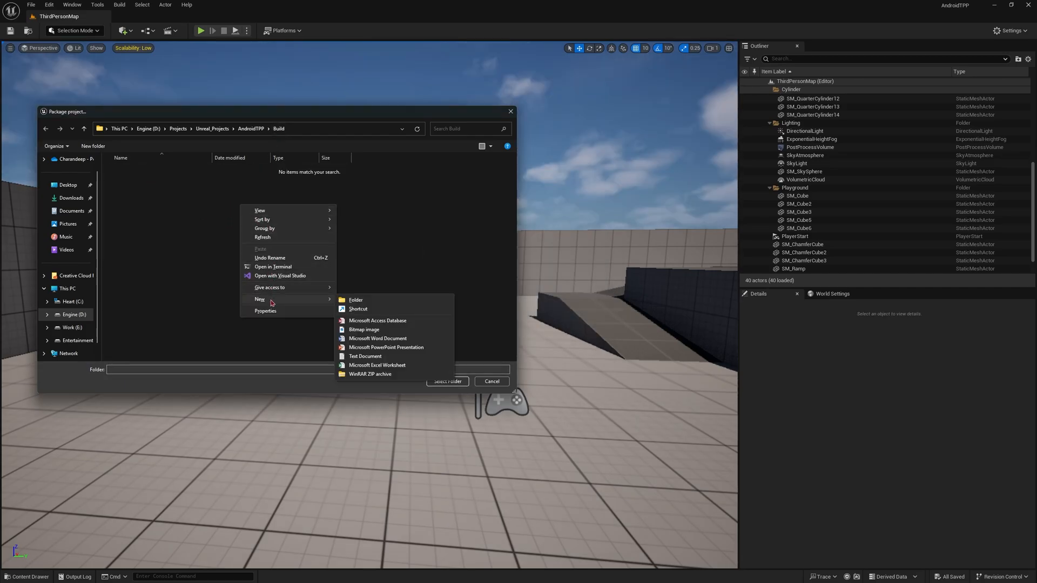
click(367, 301)
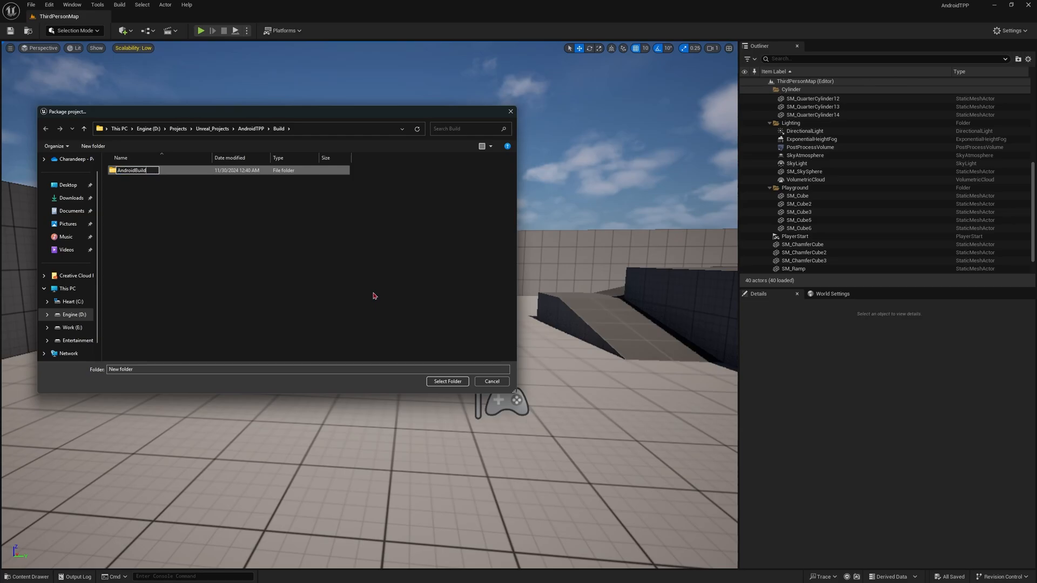
key(Return)
key(Return)
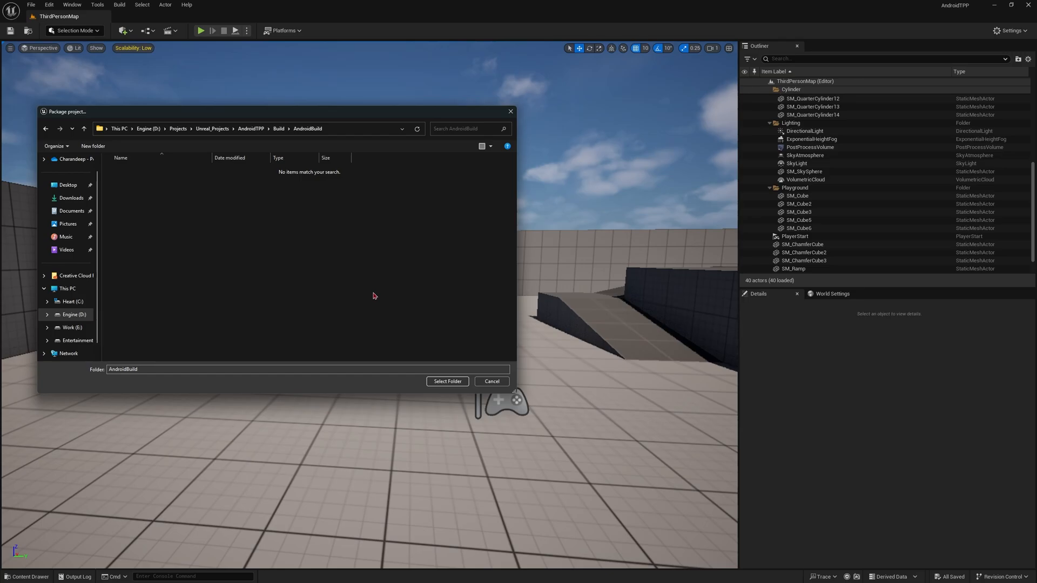
click(448, 381)
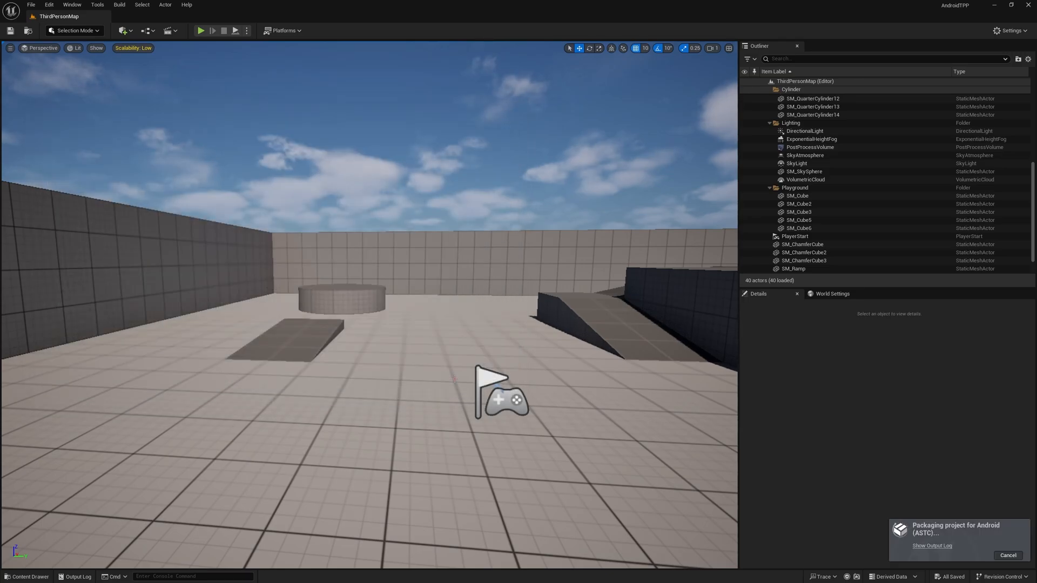
Examine the Output Log for the build result and the archive path
click(921, 547)
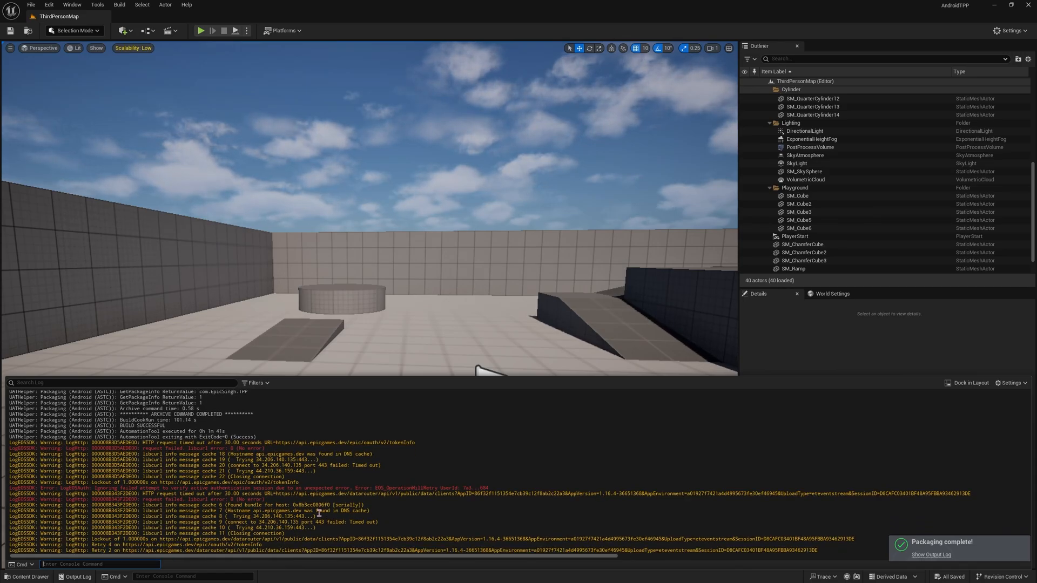
scroll(319, 513, up, 3)
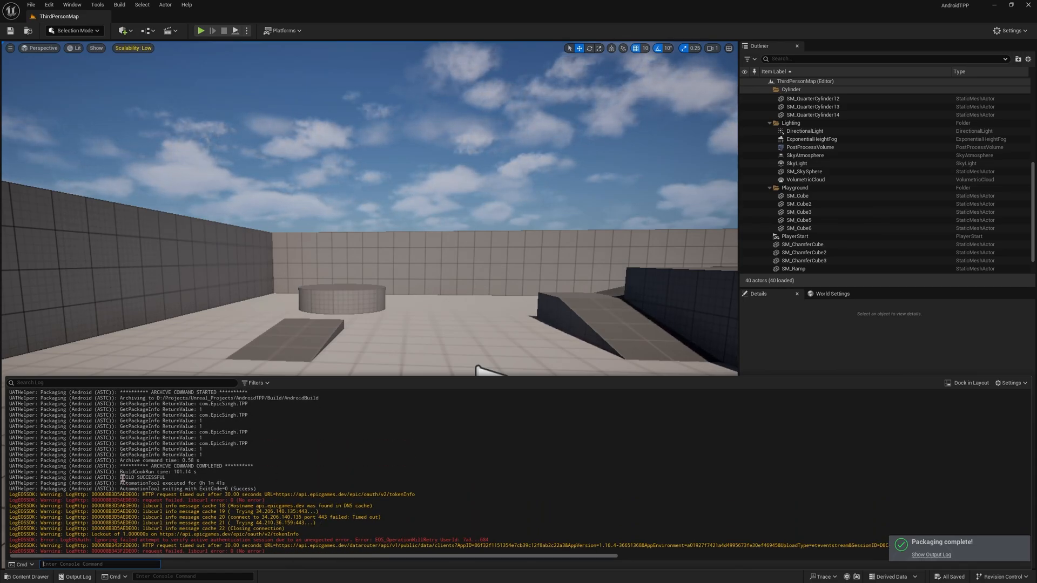
scroll(193, 459, up, 1)
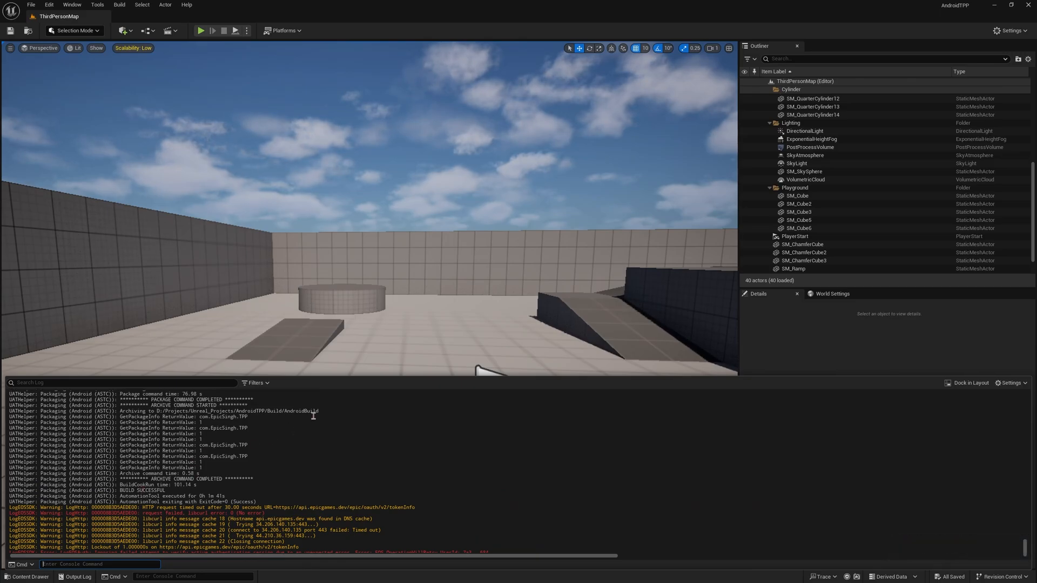
drag(323, 412, 252, 412)
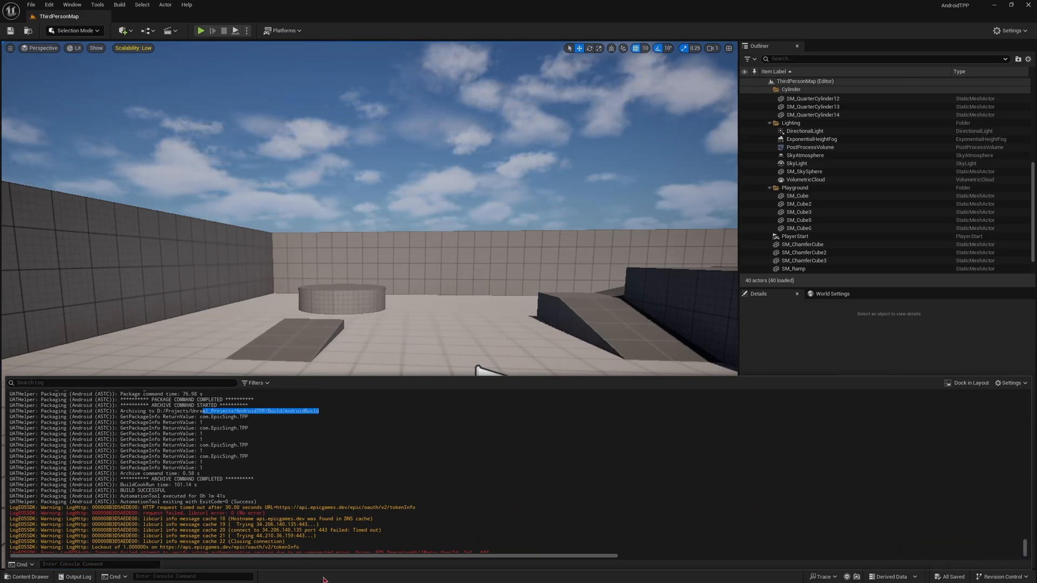
Switch to File Explorer, open the AndroidBuild folder and widen the name column to inspect the packaged APK files
key(super)
mouse_move(421, 576)
click(450, 540)
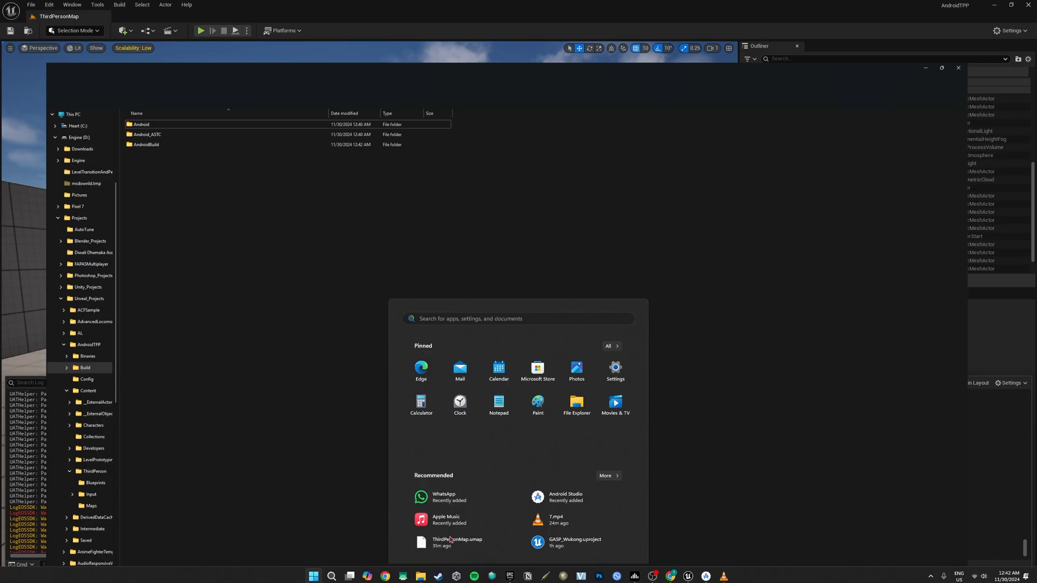
double_click(124, 92)
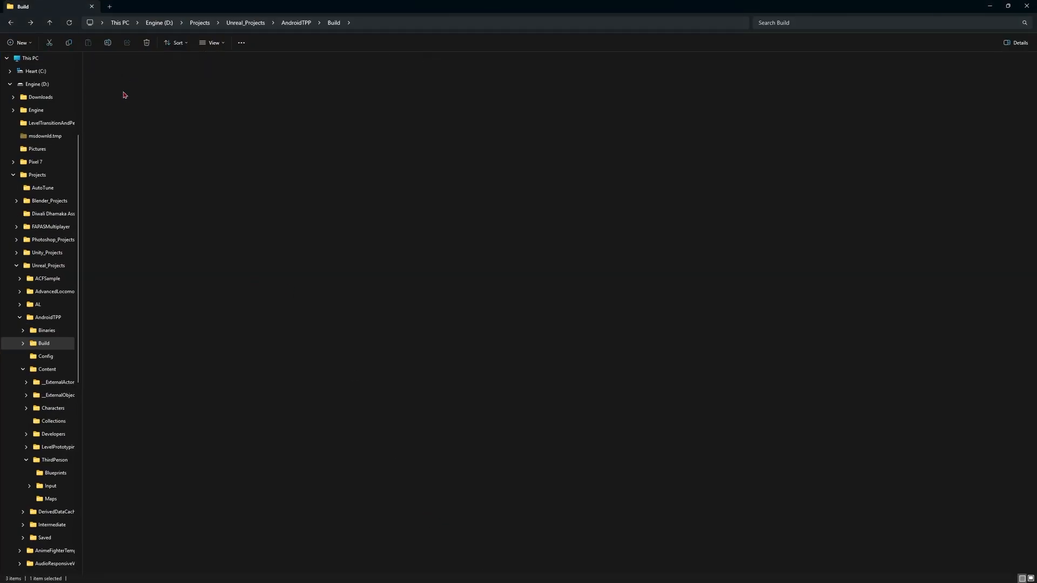
drag(193, 57, 343, 57)
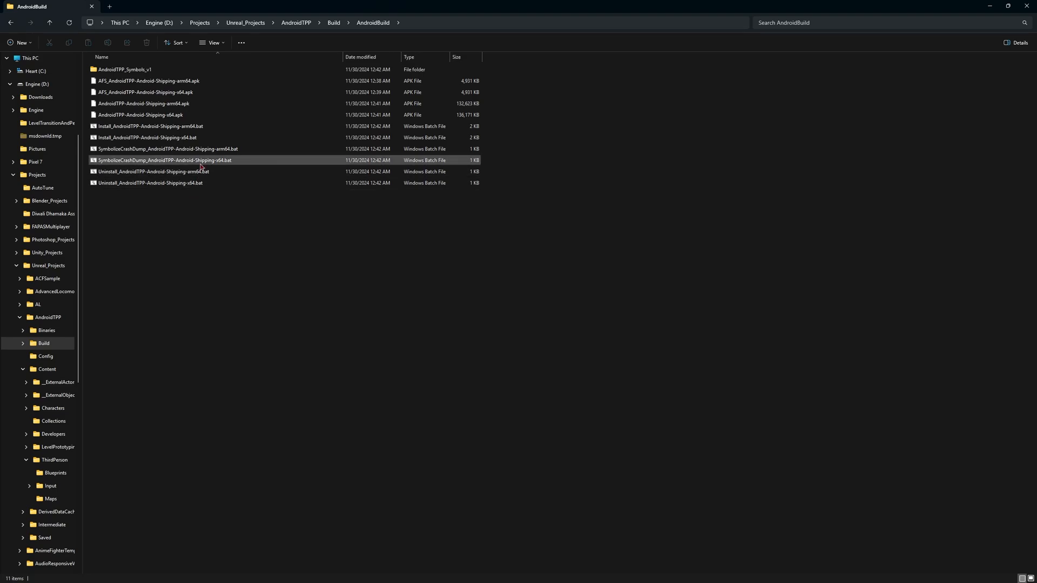
click(205, 93)
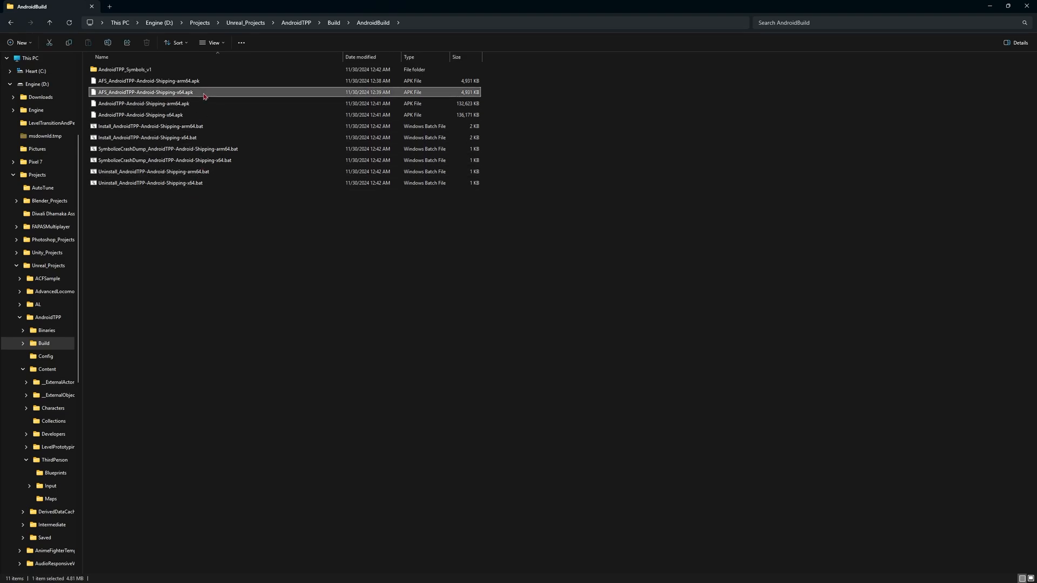
click(178, 104)
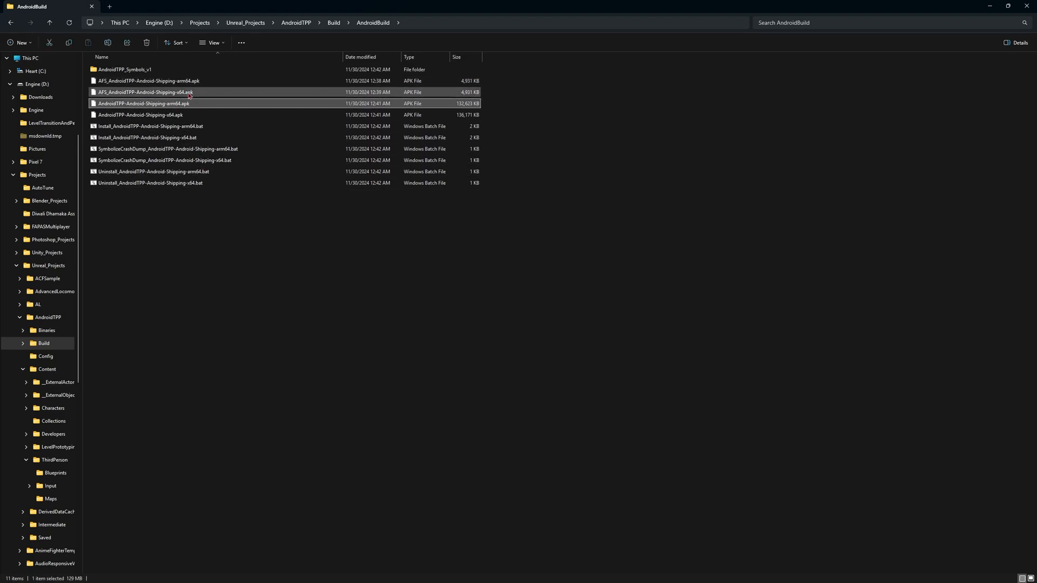
click(233, 205)
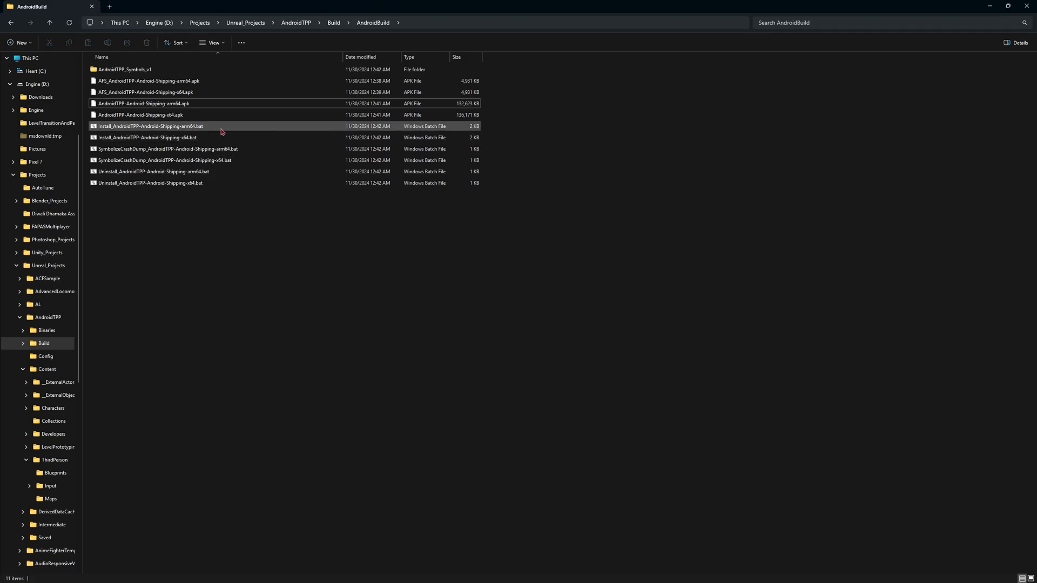
Install the game on the connected Android device by running Install_AndroidTPP-Android-Shipping-arm64.bat, moving its console window aside
click(221, 130)
double_click(203, 131)
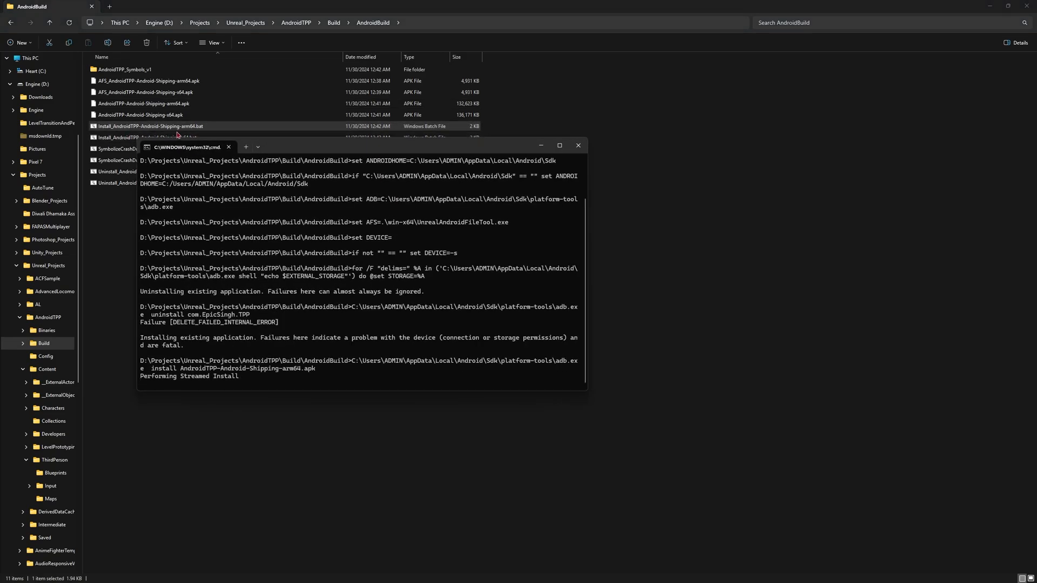
drag(305, 148, 512, 128)
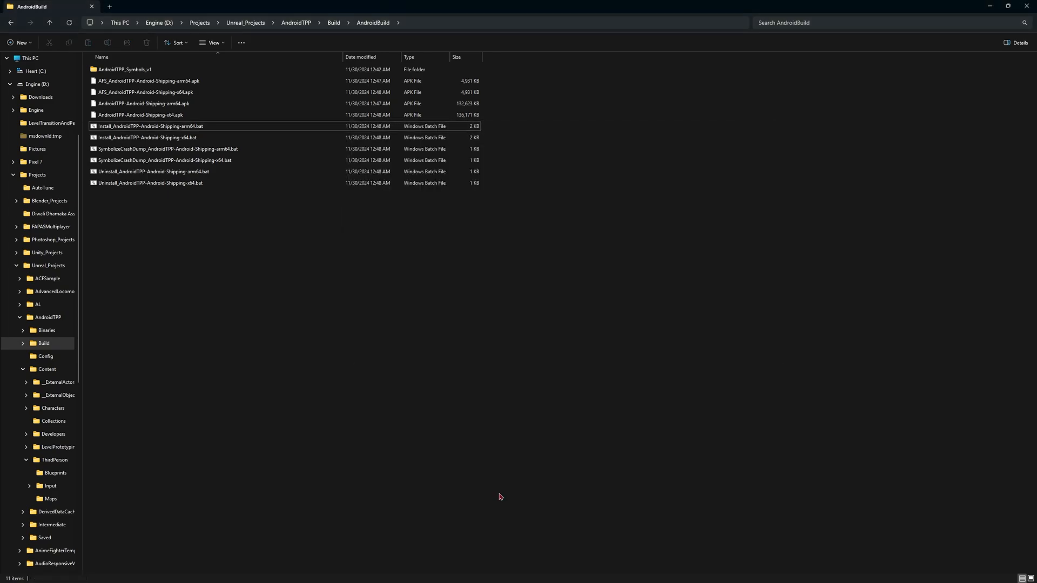
Mirror the Pixel 7 with scrcpy, closing the portrait mirror and relaunching it to view the game in landscape
mouse_move(389, 577)
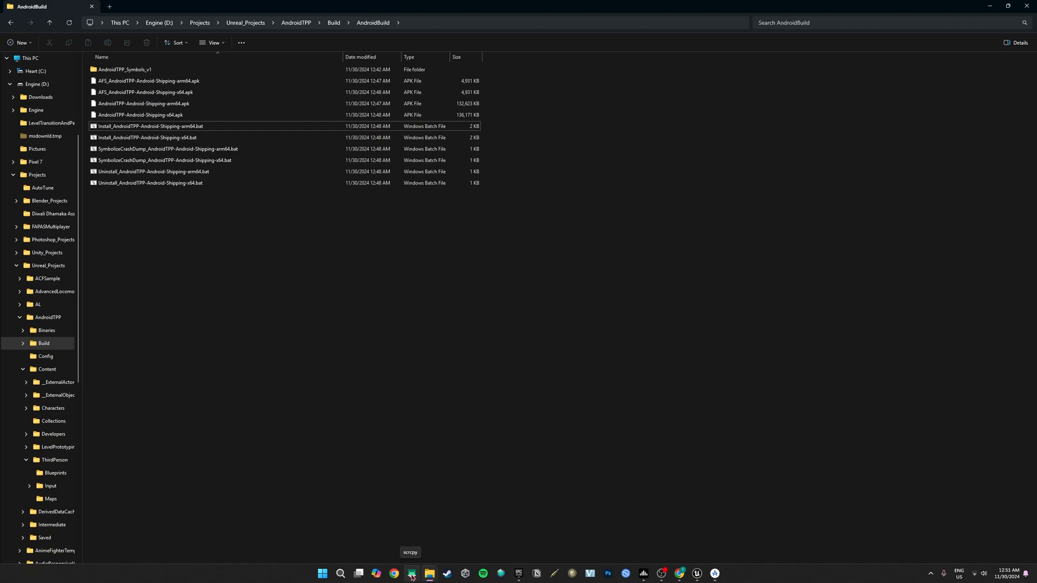
click(411, 575)
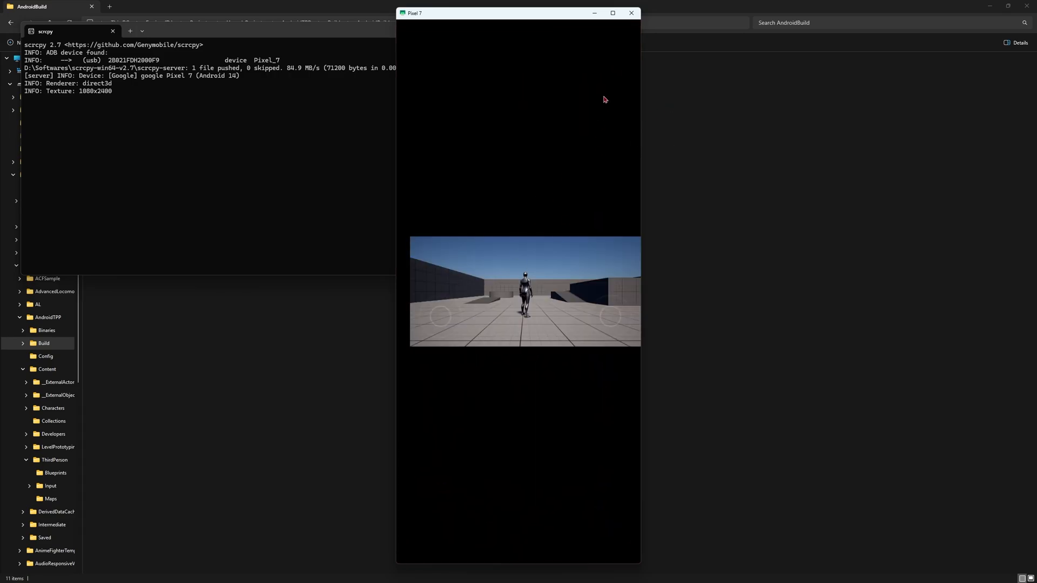
click(633, 18)
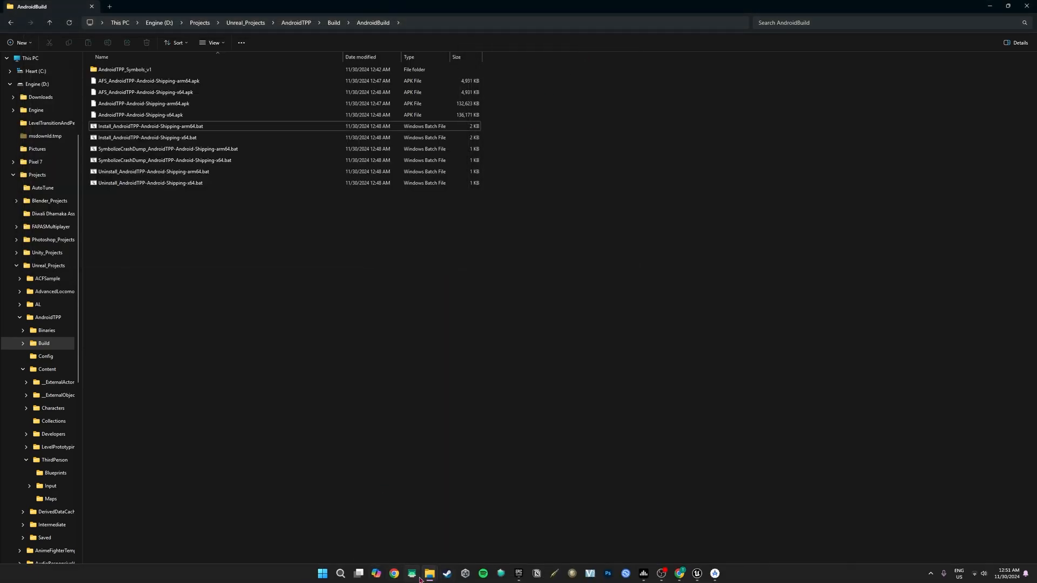
click(415, 576)
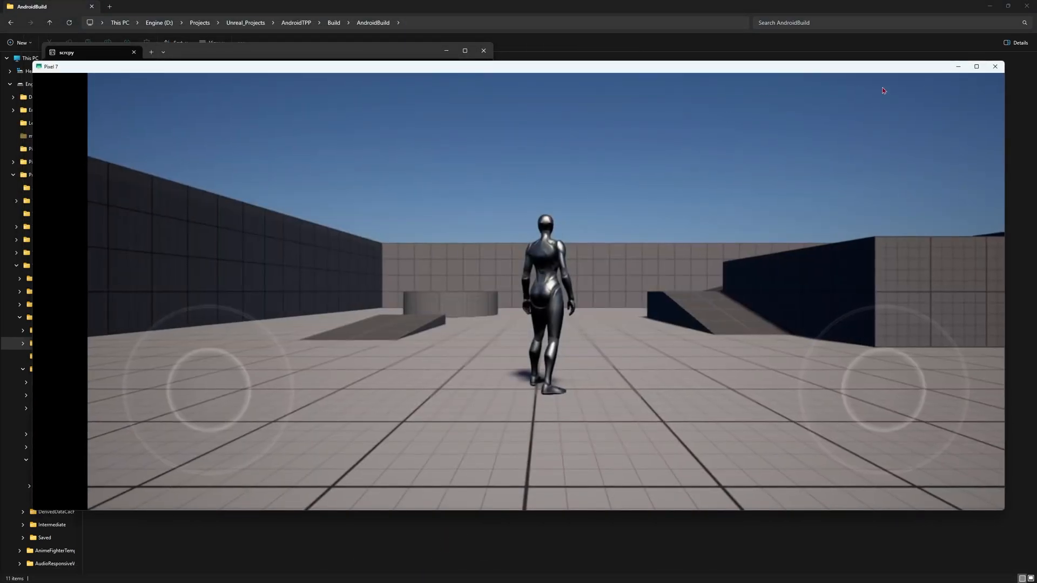
mouse_move(973, 76)
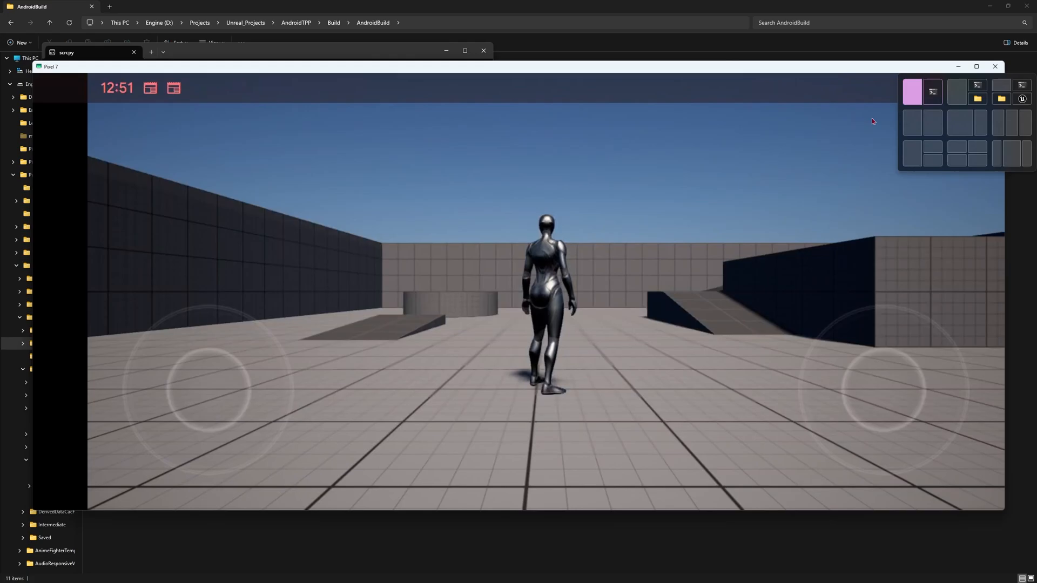